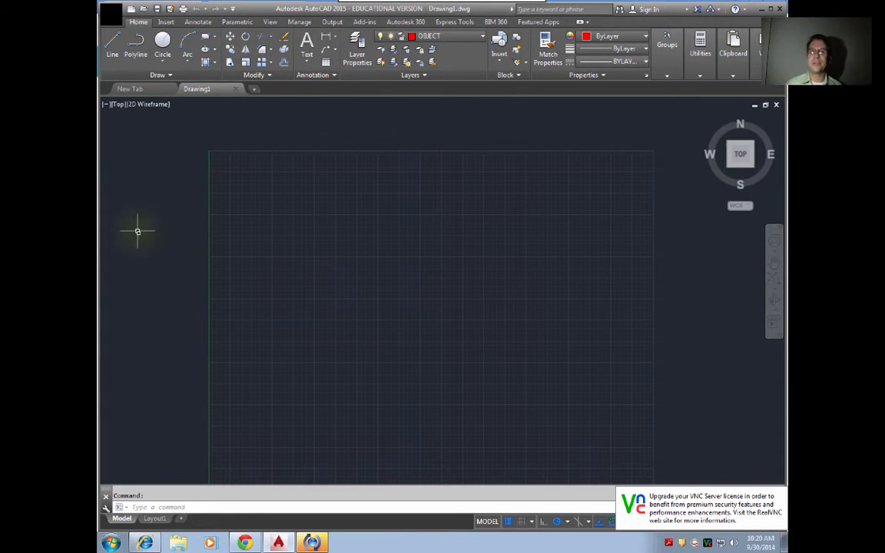
# Step: Make layer 0 current and draw a rectangle 4 units wide and 2 units high
pyautogui.click(471, 36)
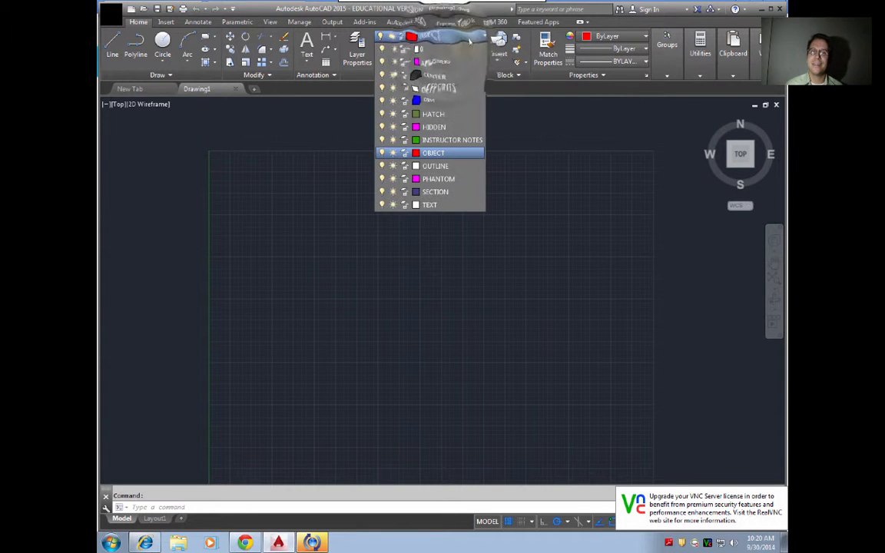
pyautogui.click(444, 53)
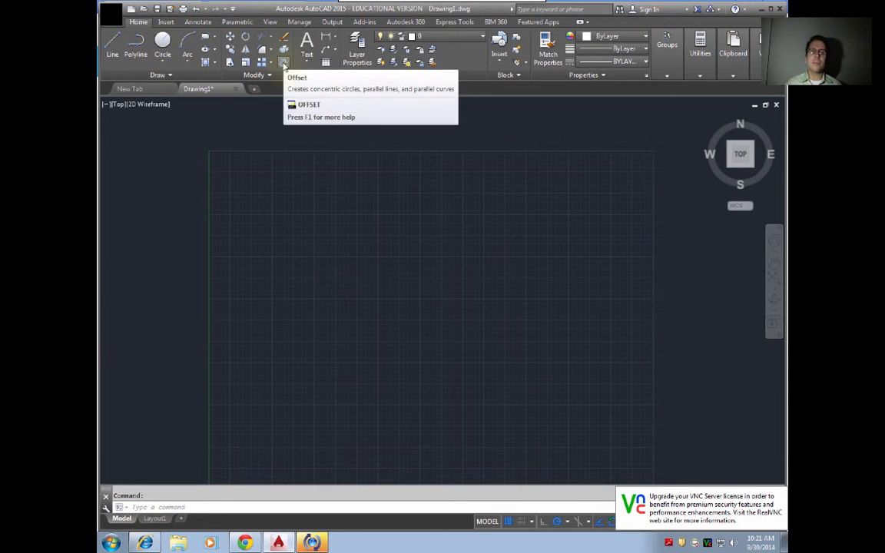
pyautogui.click(205, 36)
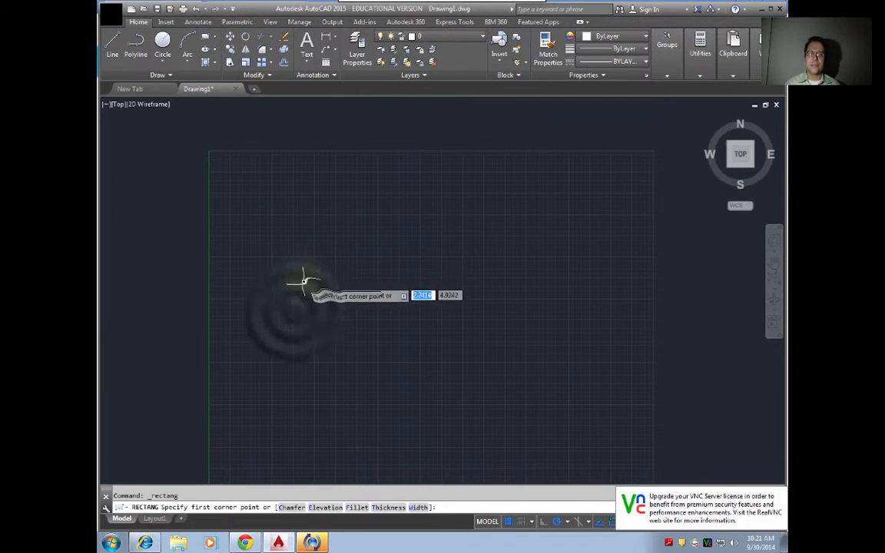
pyautogui.click(295, 311)
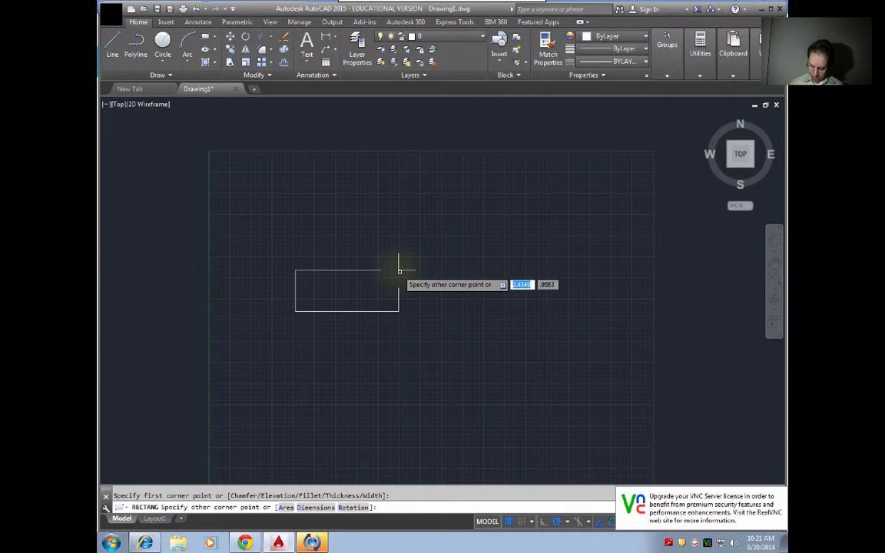
pyautogui.write('@4,2')
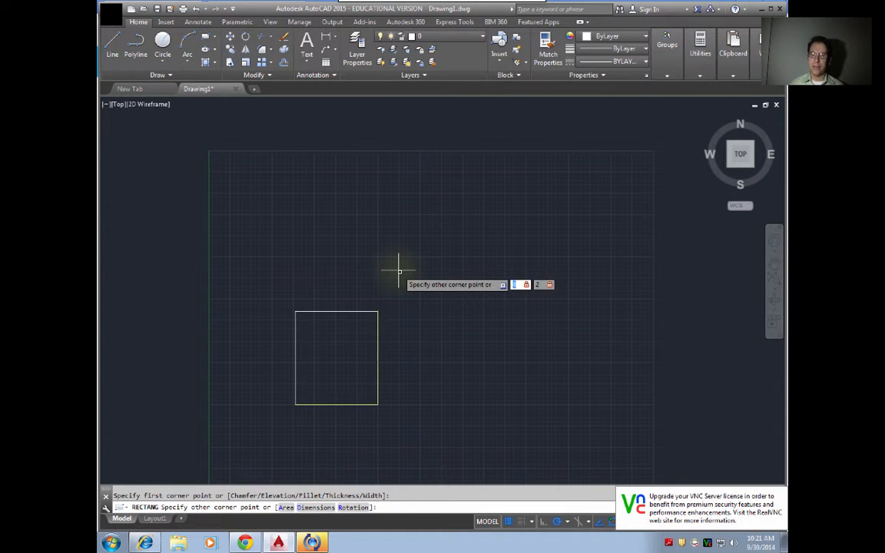
pyautogui.press('Return')
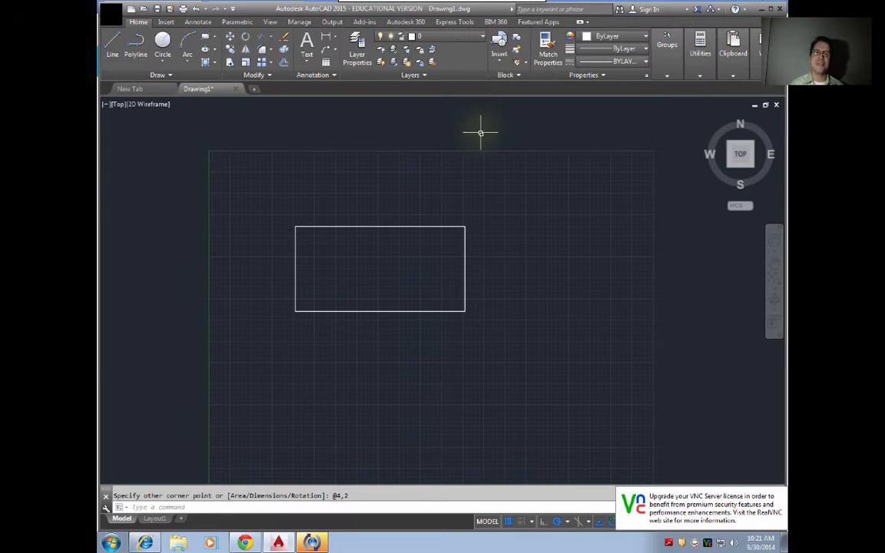
# Step: Add a horizontal linear dimension above the rectangle's upper edge
pyautogui.click(300, 22)
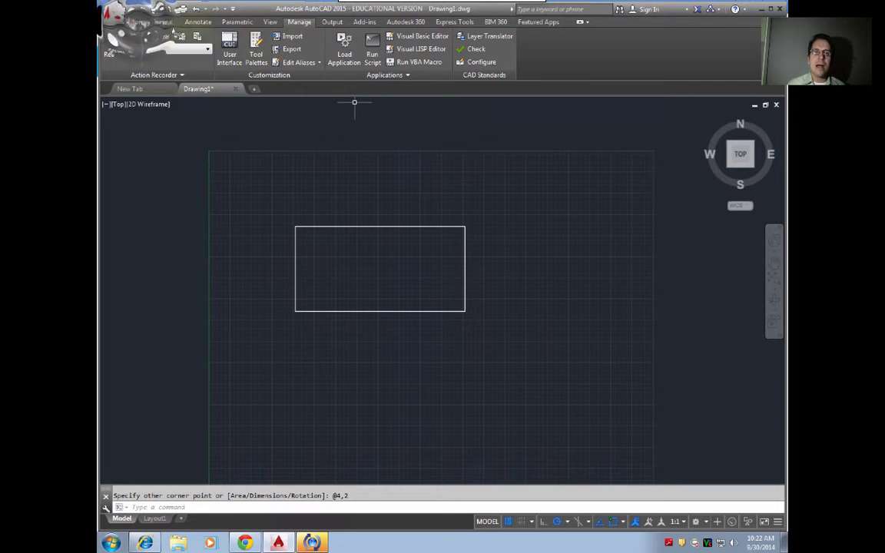
pyautogui.click(138, 22)
pyautogui.click(326, 36)
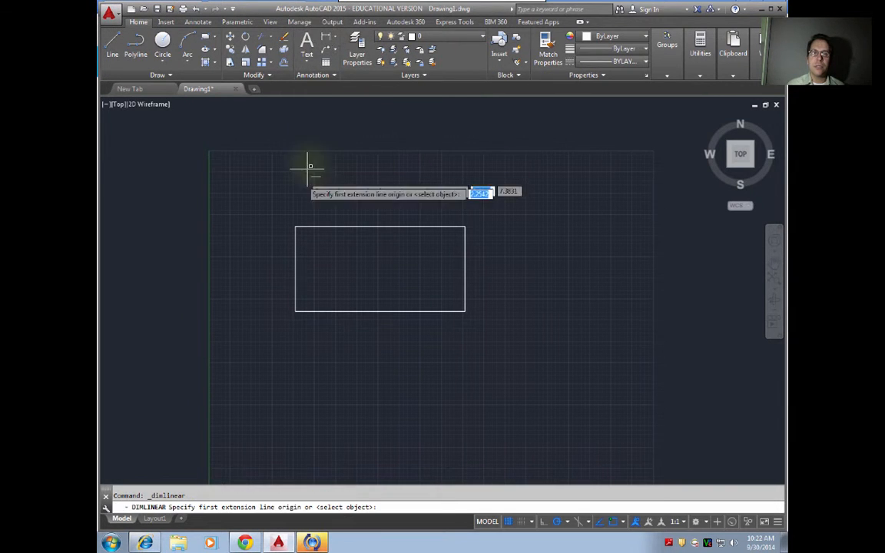
pyautogui.click(295, 227)
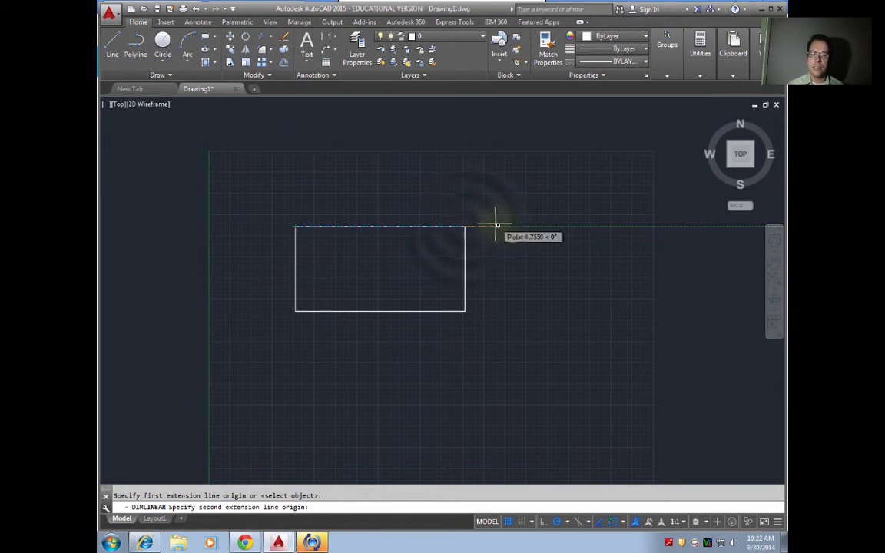
pyautogui.click(465, 225)
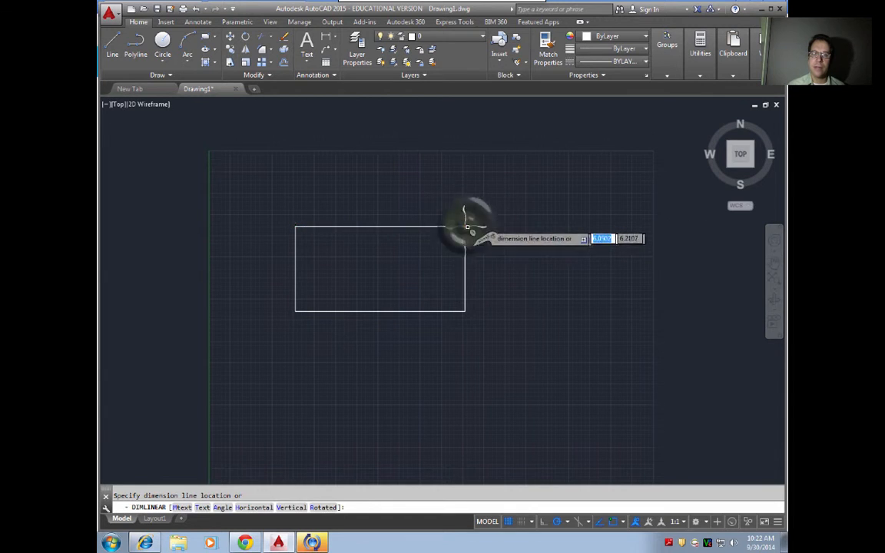
pyautogui.click(381, 216)
# Step: Add a vertical linear dimension beside the rectangle's left edge
pyautogui.rightClick(286, 281)
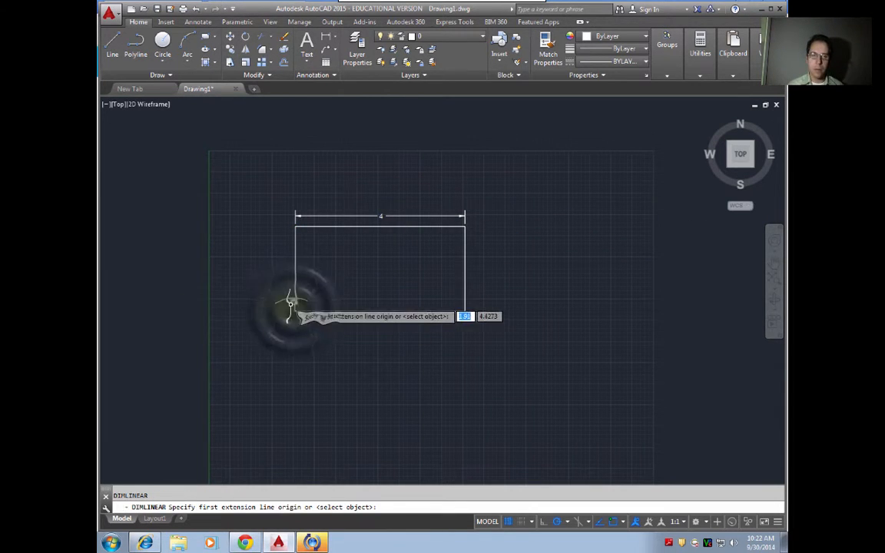
pyautogui.click(295, 226)
pyautogui.click(296, 228)
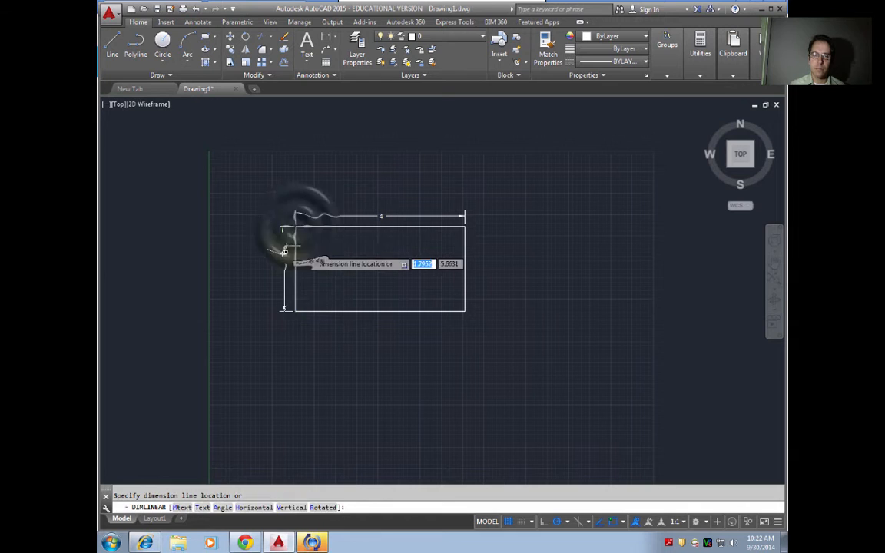
pyautogui.click(280, 268)
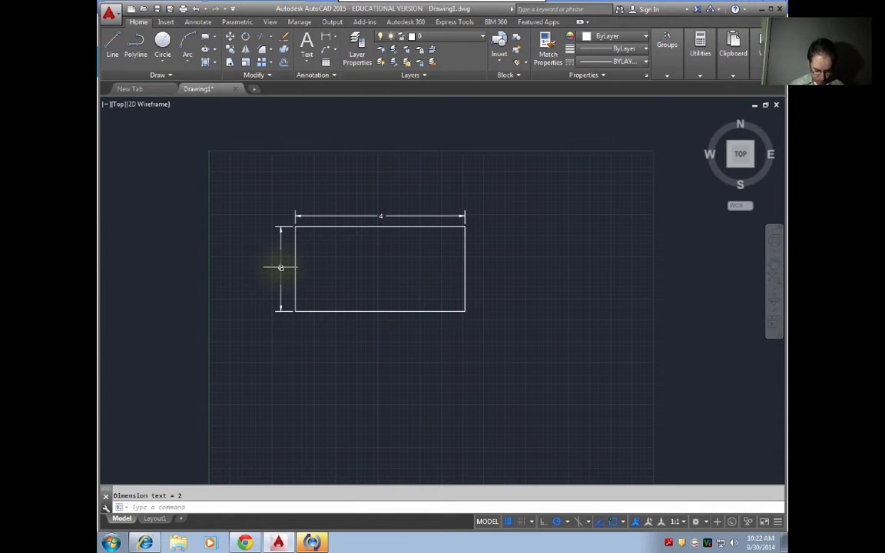
# Step: Zoom to the drawing extents and examine the rectangle with its two dimensions at a comfortable size
pyautogui.write('z')
pyautogui.press('Return')
pyautogui.write('e')
pyautogui.press('Return')
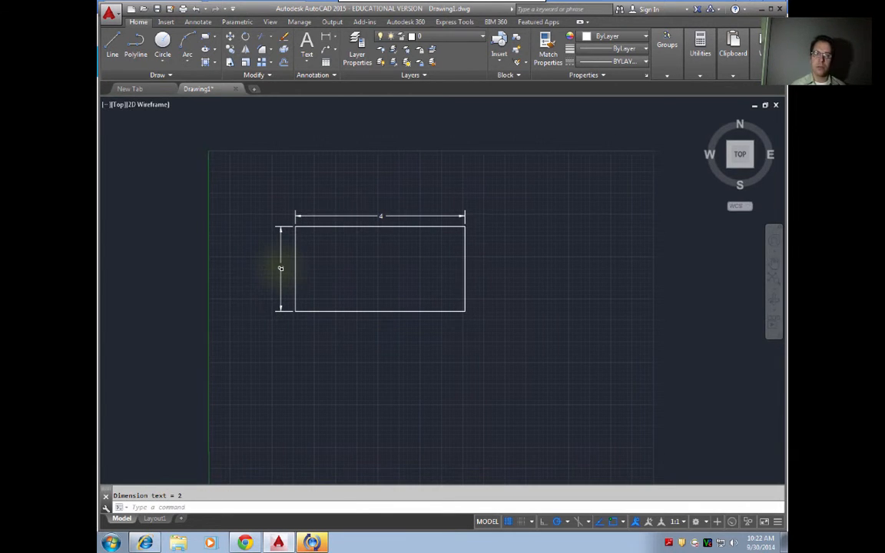
pyautogui.press('Escape')
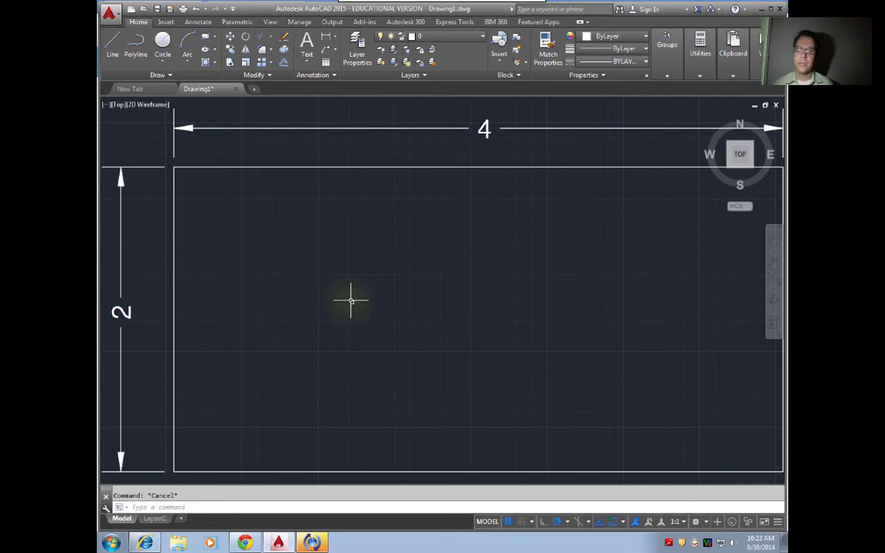
pyautogui.click(374, 282)
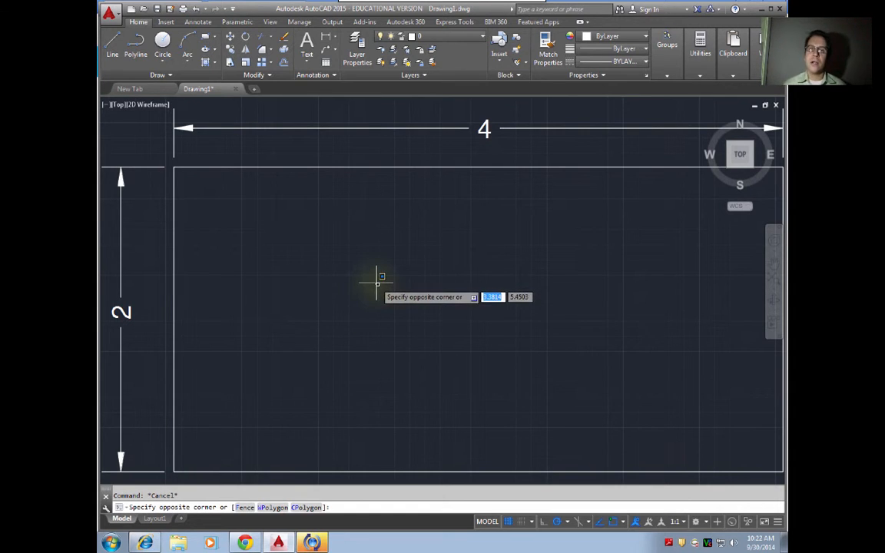
pyautogui.press('Escape')
pyautogui.scroll(1, 378, 280)
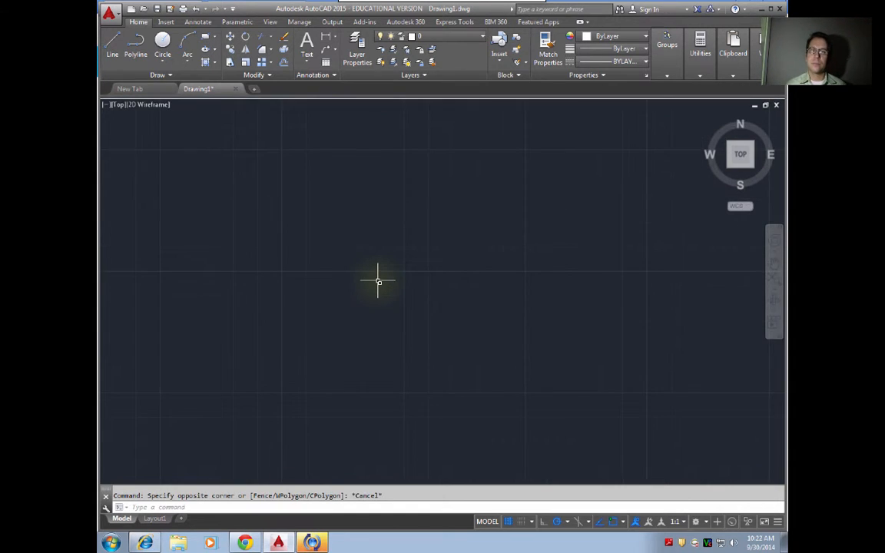
pyautogui.scroll(-1, 378, 281)
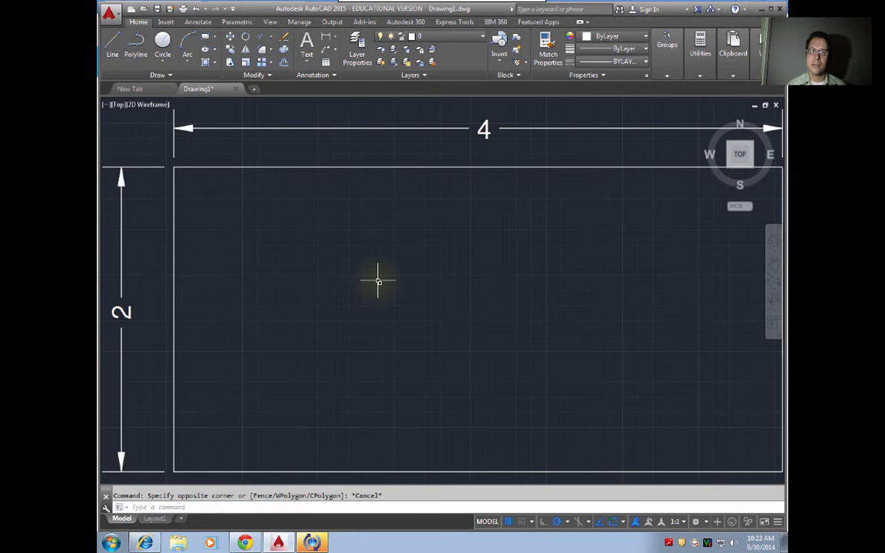
pyautogui.scroll(-1, 378, 281)
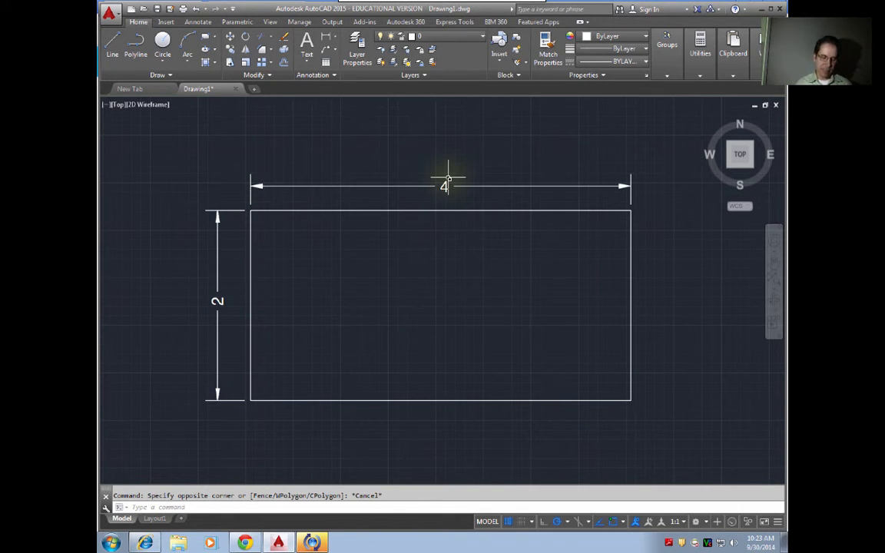
pyautogui.write('d')
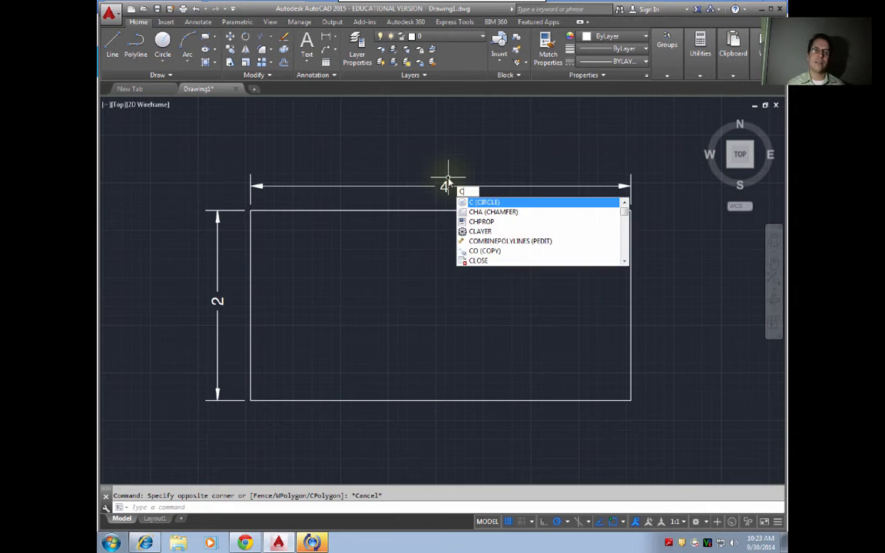
pyautogui.write('imstyle')
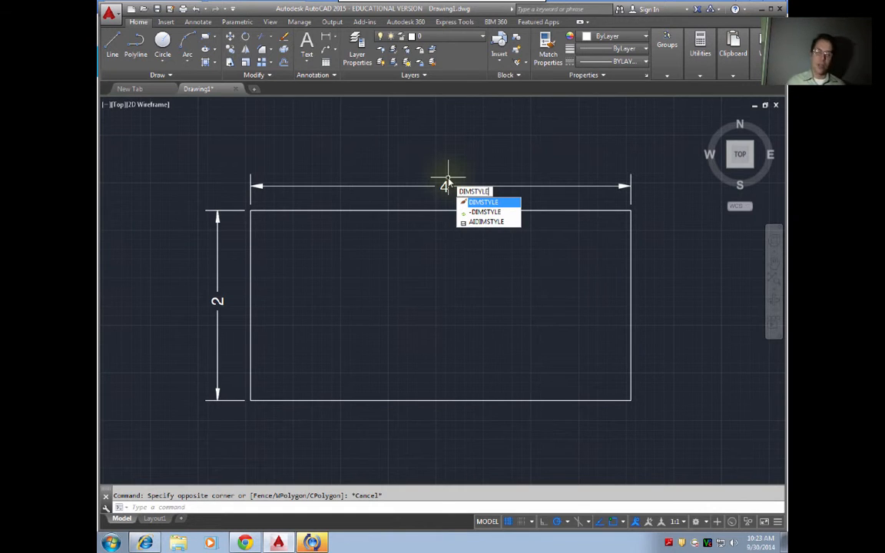
pyautogui.press('BackSpace')
pyautogui.press('BackSpace')
pyautogui.press('BackSpace')
pyautogui.press('BackSpace')
pyautogui.press('BackSpace')
pyautogui.press('BackSpace')
pyautogui.press('BackSpace')
pyautogui.press('BackSpace')
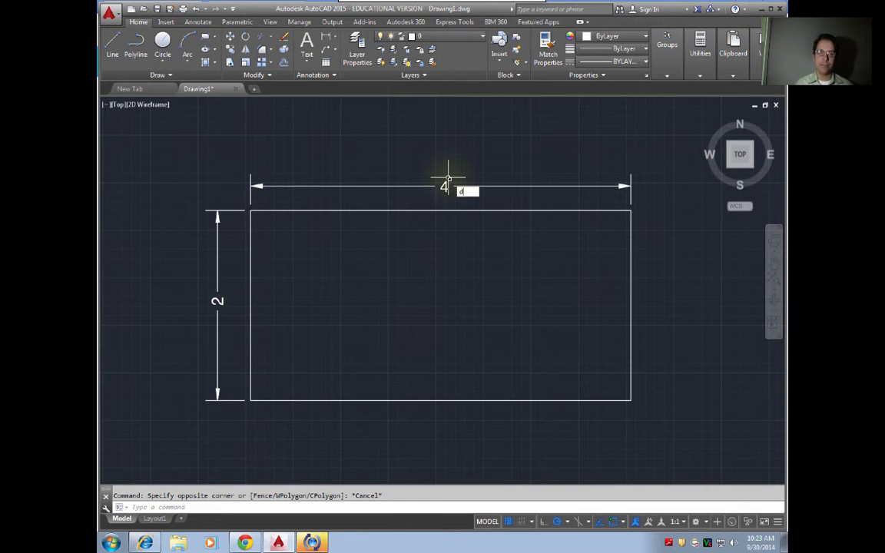
# Step: Launch the Dimension Style Manager with the D command and open CLASS STYLE for modification
pyautogui.write('D')
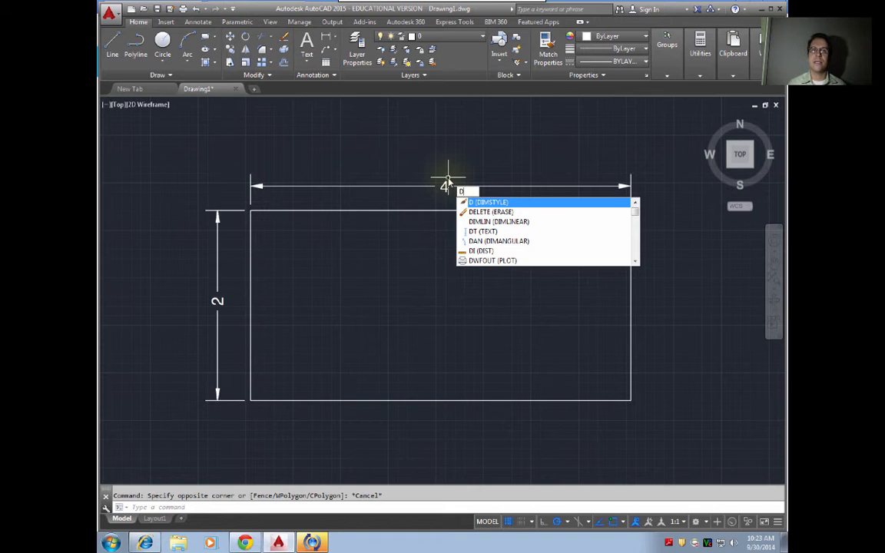
pyautogui.press('Return')
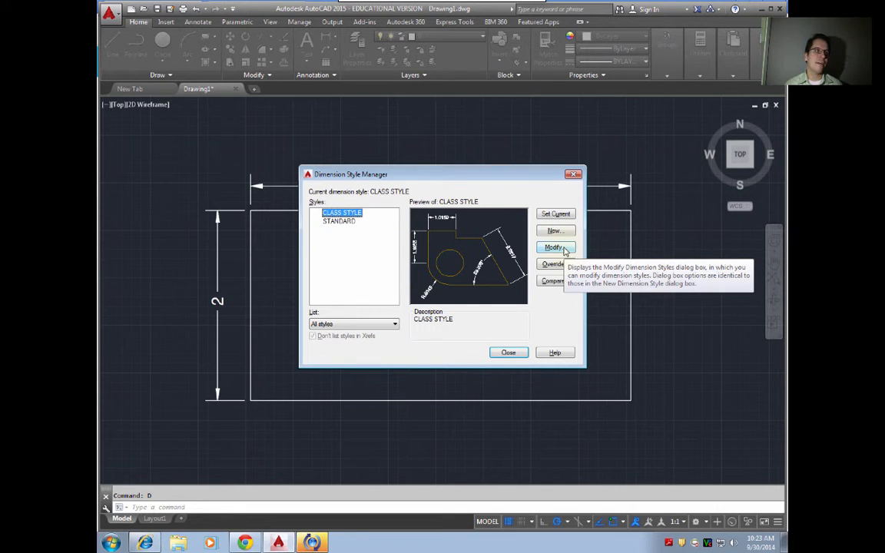
pyautogui.click(562, 249)
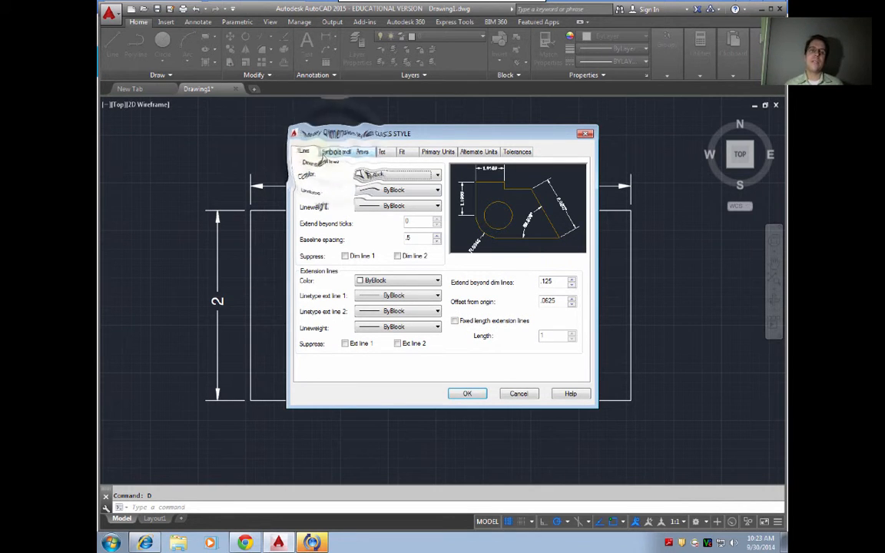
# Step: Examine the line, symbol and arrow, text, fit, unit and tolerance settings of CLASS STYLE and leave without saving changes
pyautogui.click(342, 152)
pyautogui.click(381, 152)
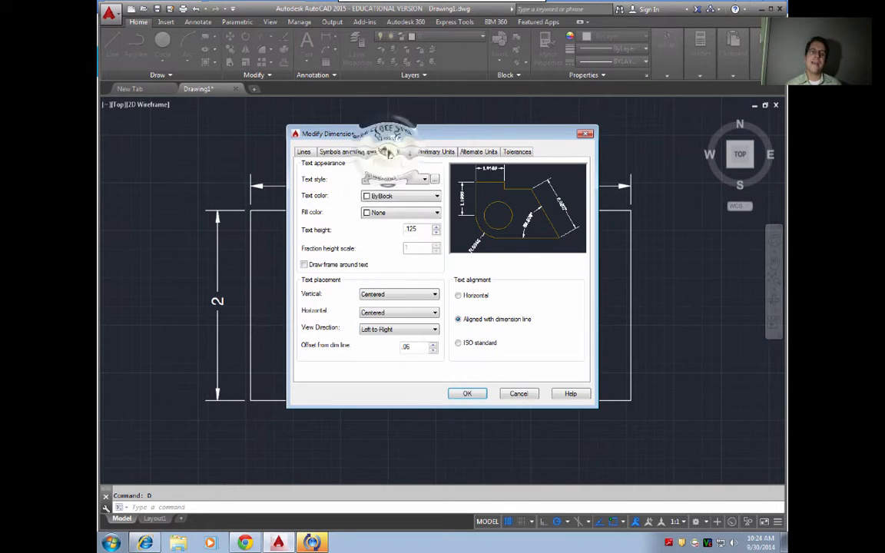
pyautogui.click(404, 151)
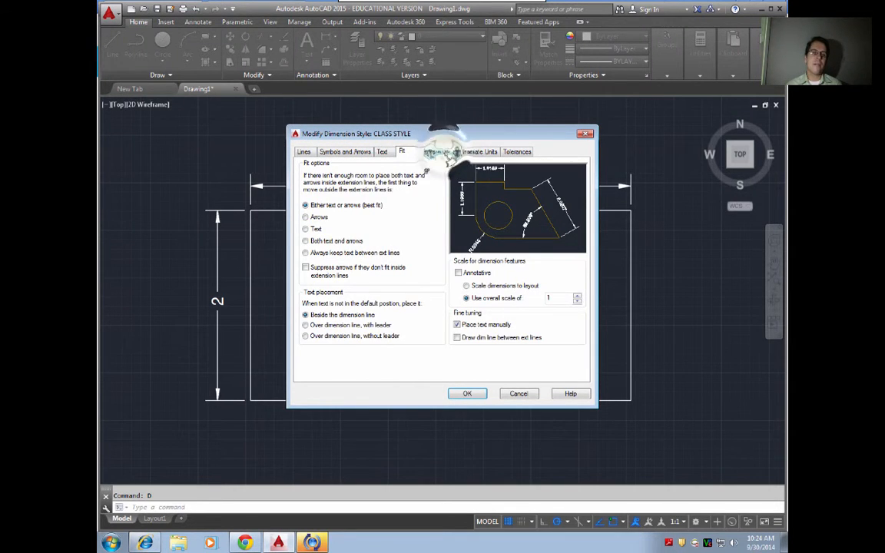
pyautogui.click(438, 151)
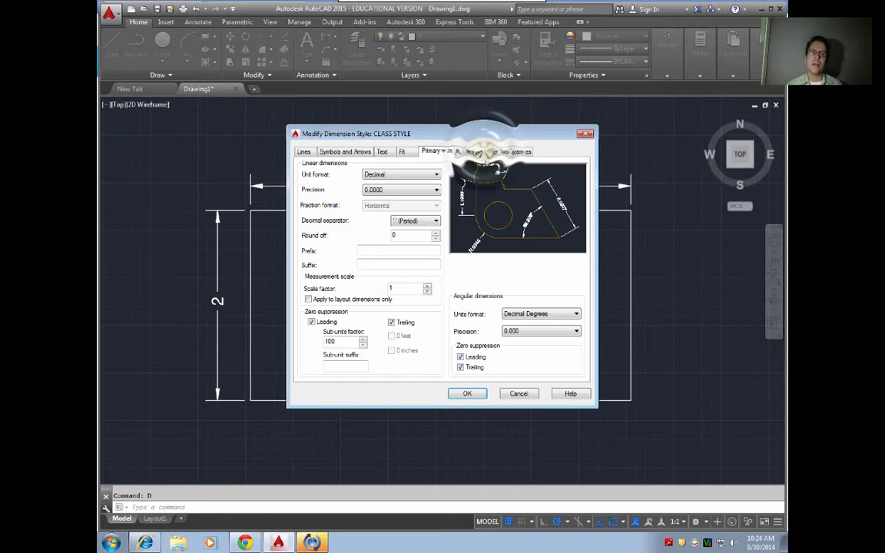
pyautogui.click(479, 151)
pyautogui.click(516, 152)
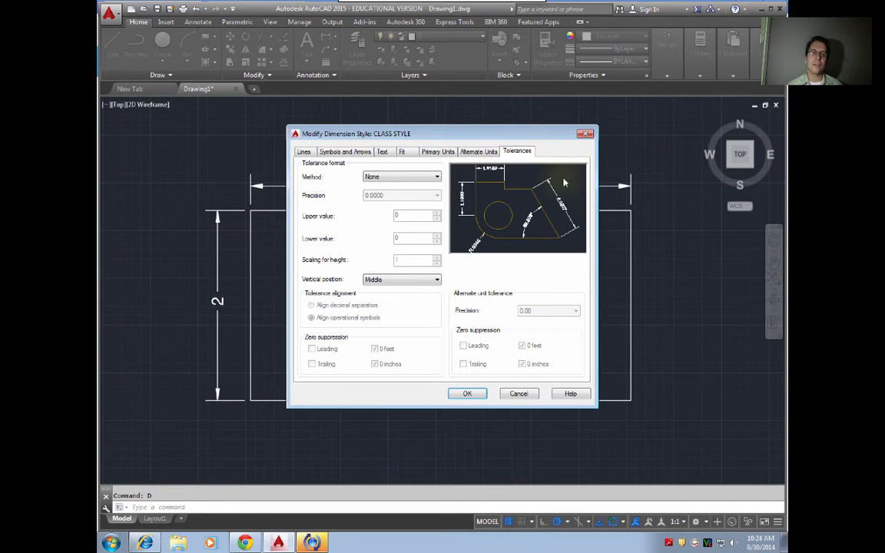
pyautogui.click(305, 151)
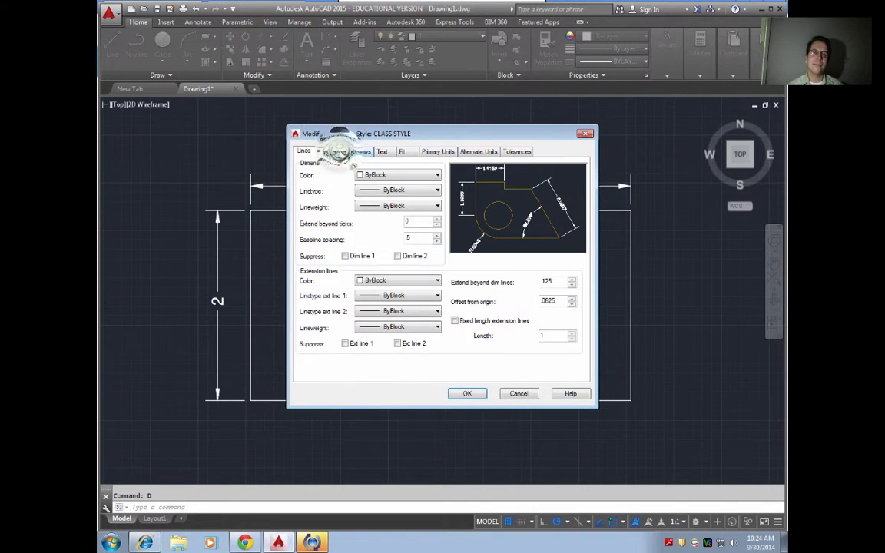
pyautogui.click(343, 151)
pyautogui.click(382, 152)
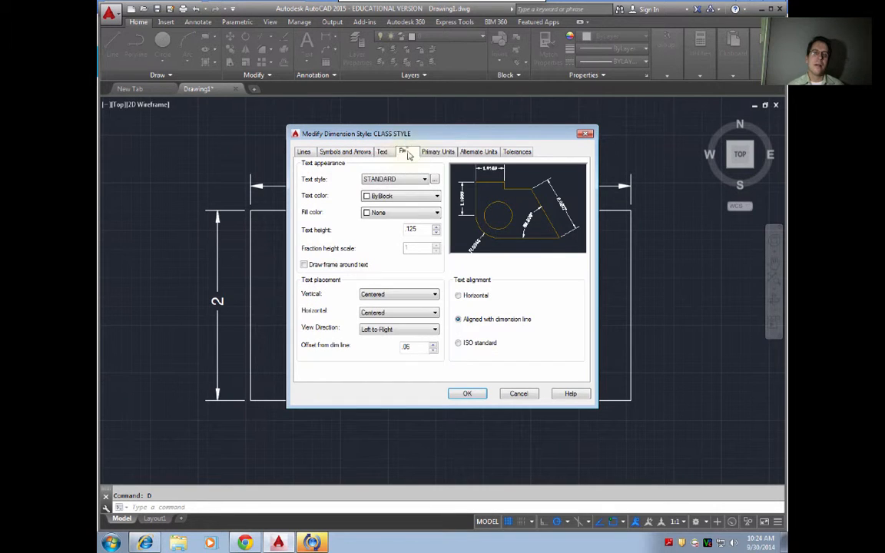
pyautogui.click(401, 151)
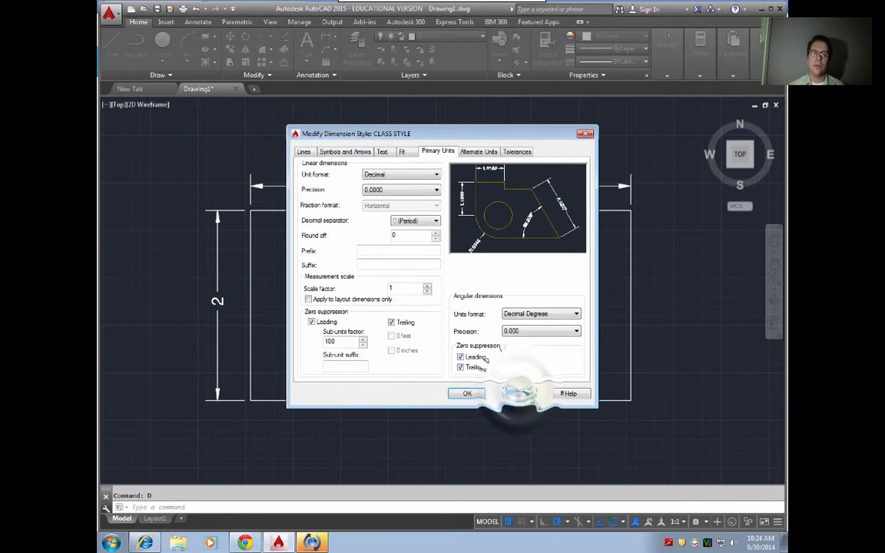
pyautogui.click(521, 393)
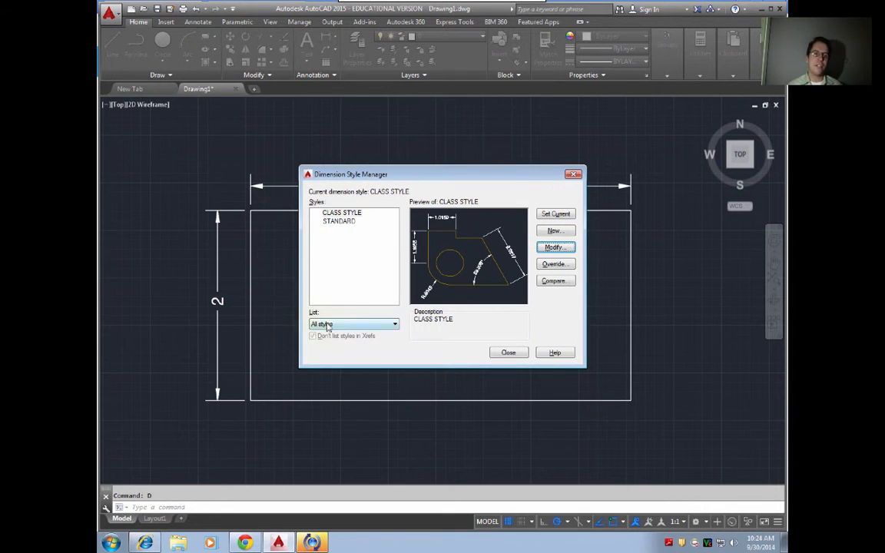
# Step: Modify CLASS STYLE to use Architectural primary units with a precision of 0'-0 1/128", and close the Dimension Style Manager
pyautogui.click(341, 213)
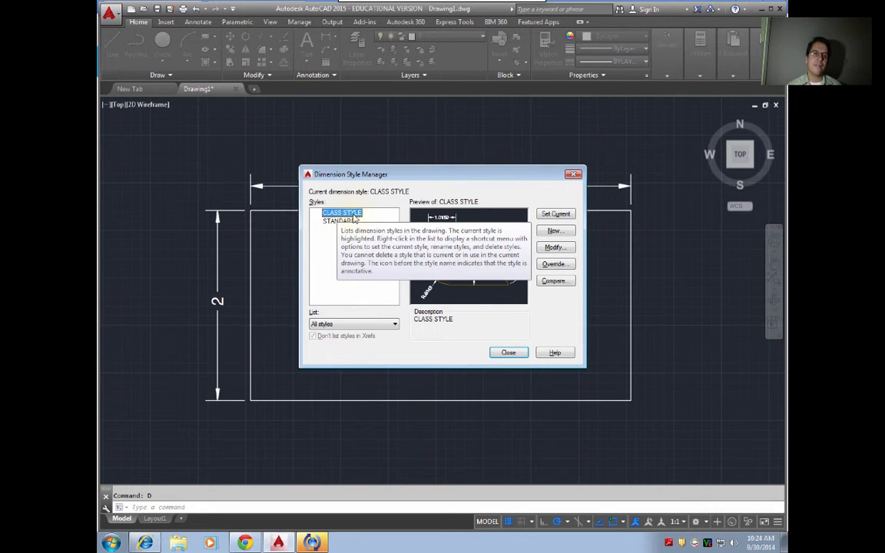
pyautogui.click(560, 250)
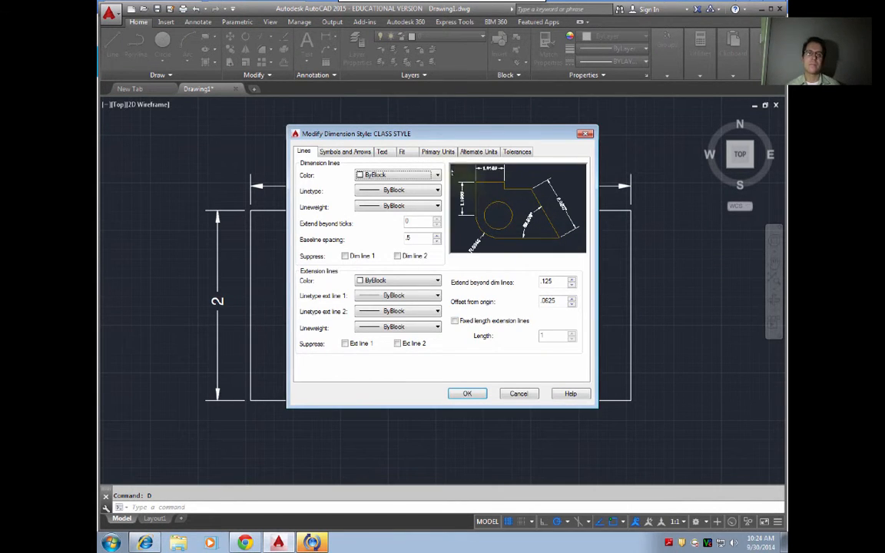
pyautogui.click(433, 153)
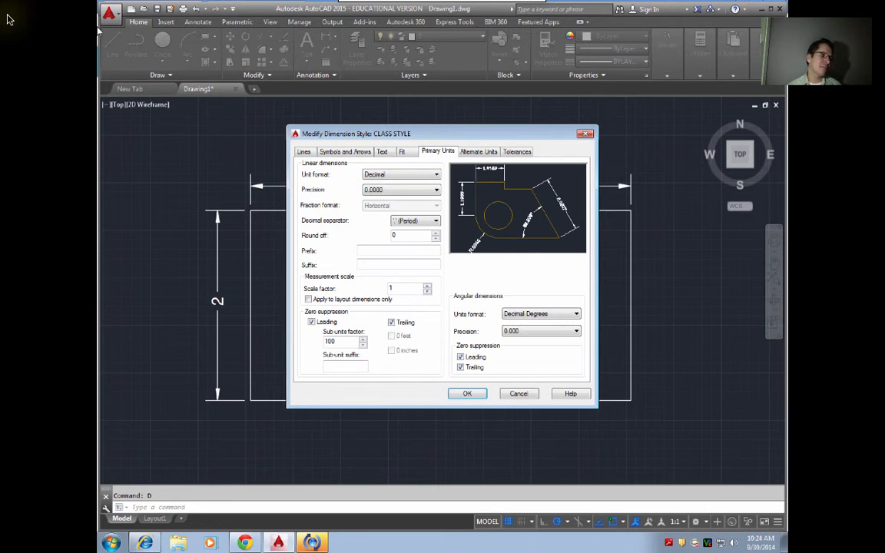
pyautogui.click(399, 175)
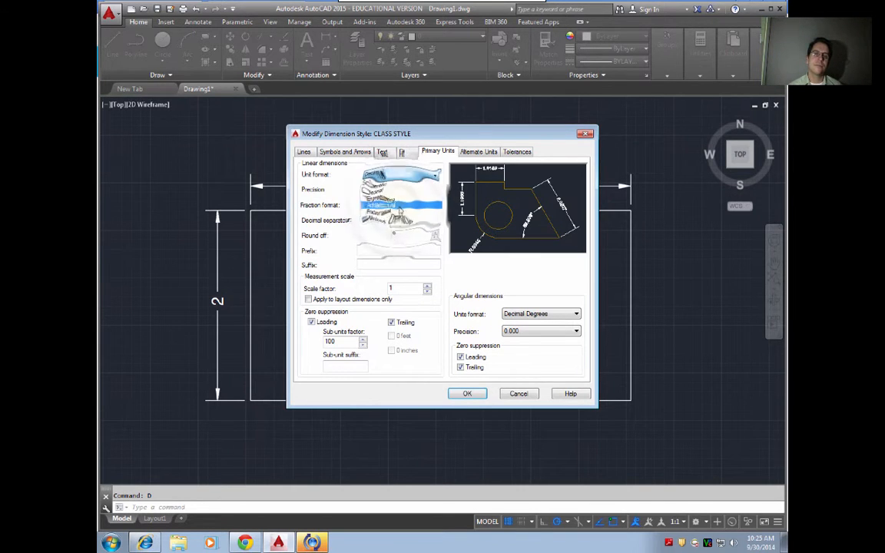
pyautogui.click(399, 206)
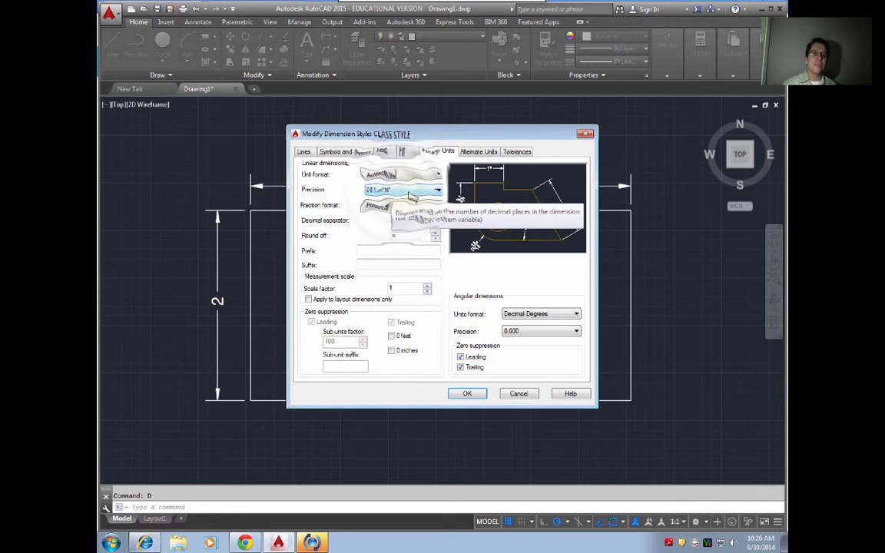
pyautogui.click(399, 190)
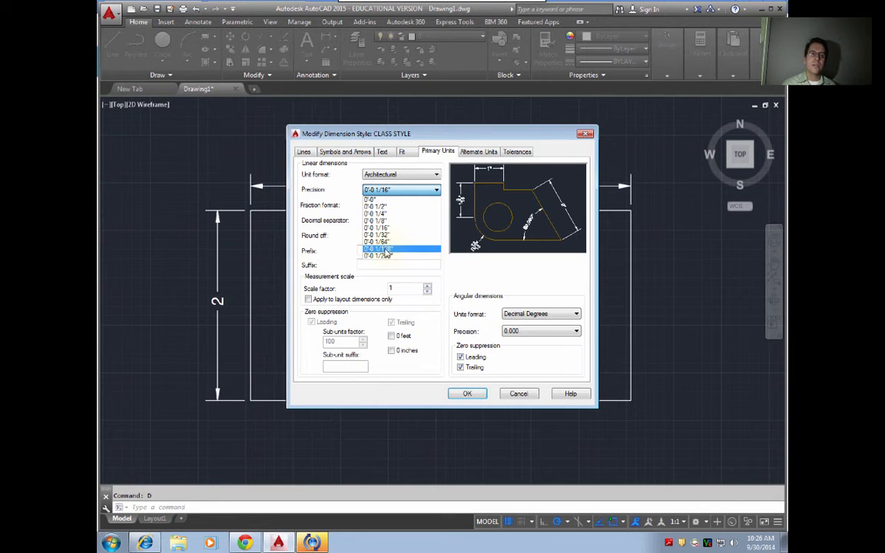
pyautogui.click(409, 251)
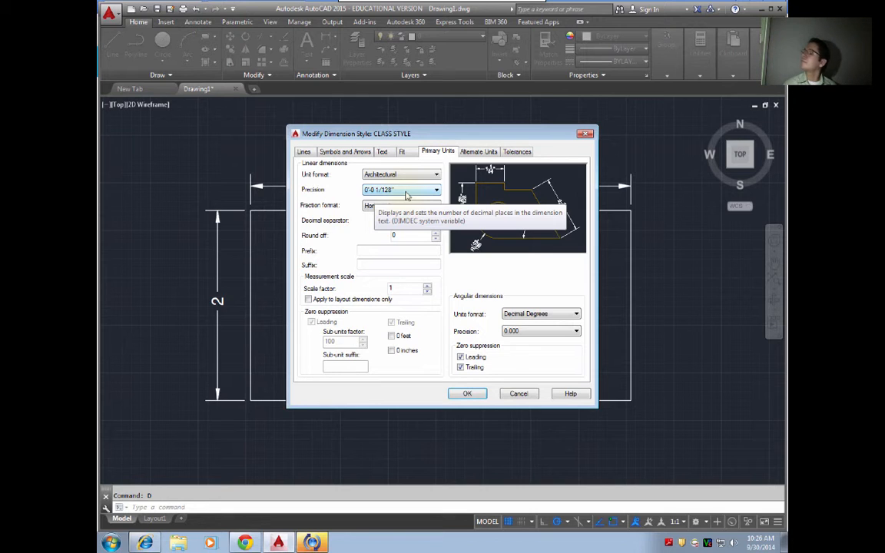
pyautogui.click(477, 395)
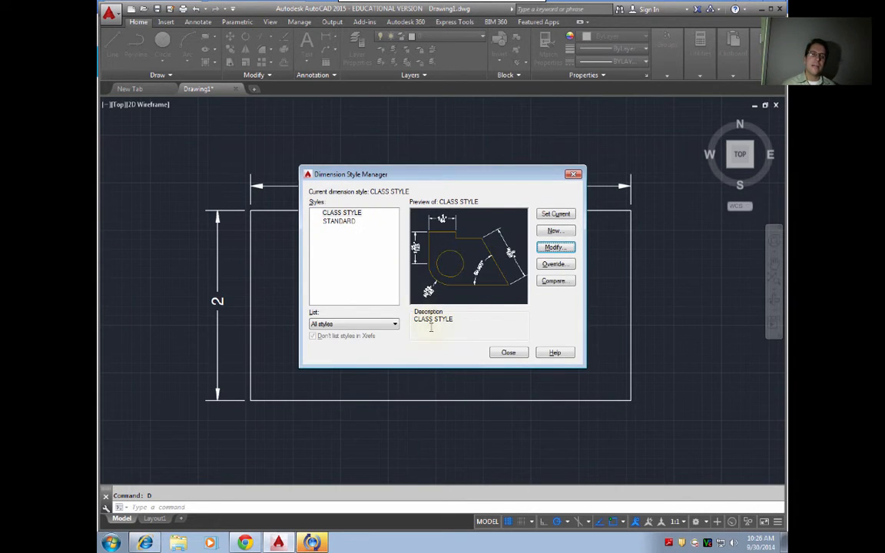
pyautogui.click(508, 352)
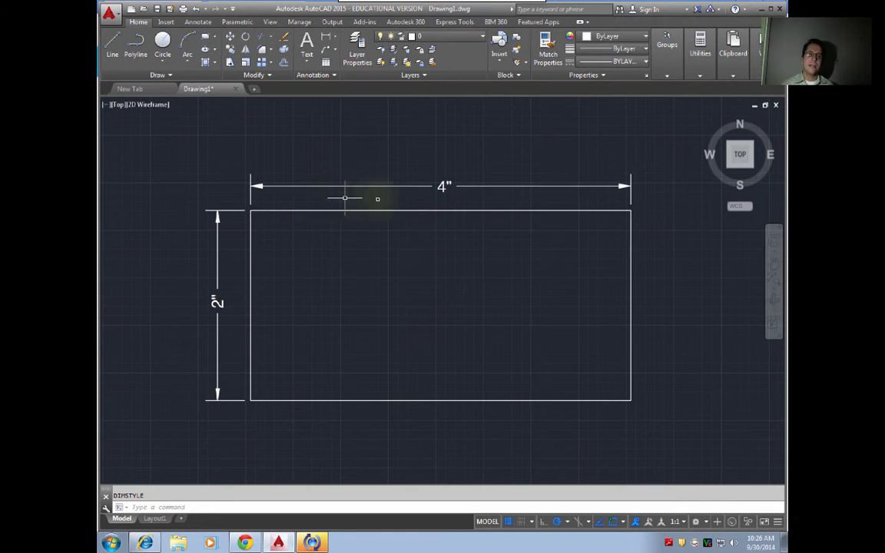
# Step: Draw a 16 by 4 rectangle just above the dimensioned 4" by 2" rectangle
pyautogui.scroll(-1, 446, 187)
pyautogui.scroll(10, 448, 184)
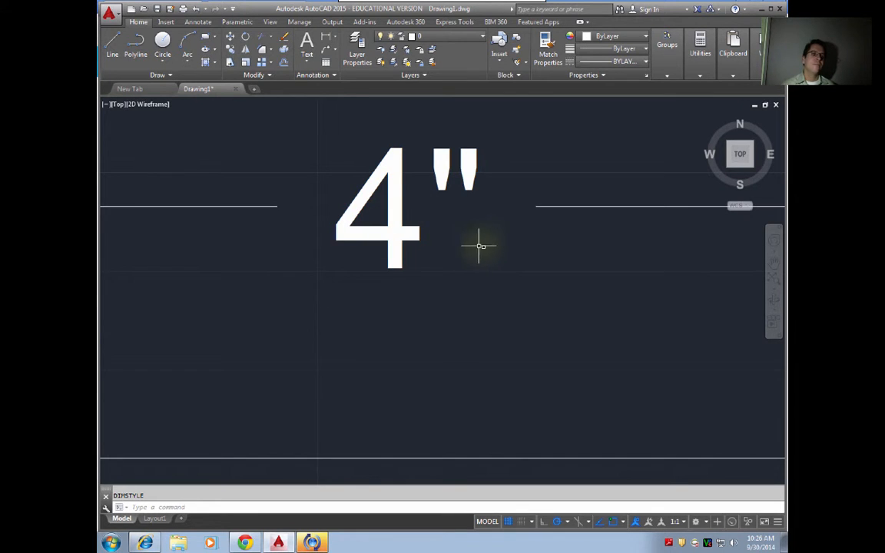
pyautogui.scroll(5, 423, 334)
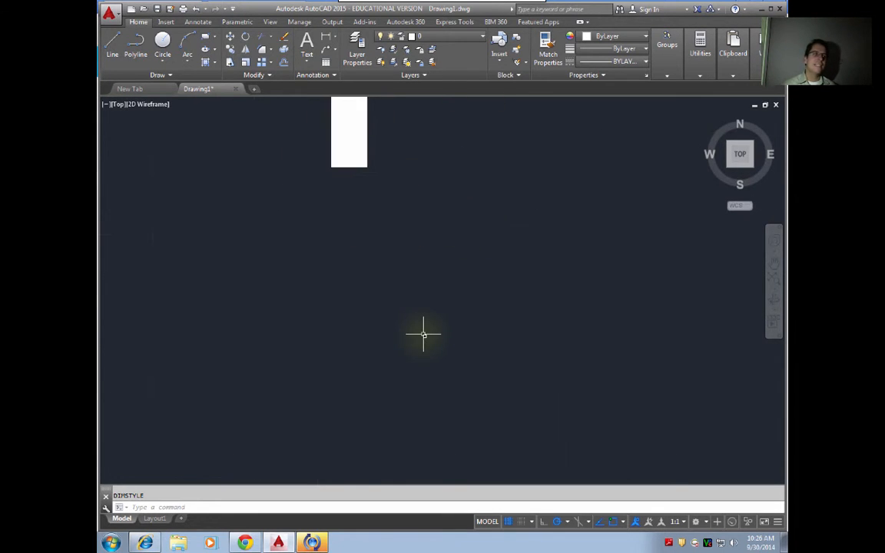
pyautogui.scroll(-5, 409, 335)
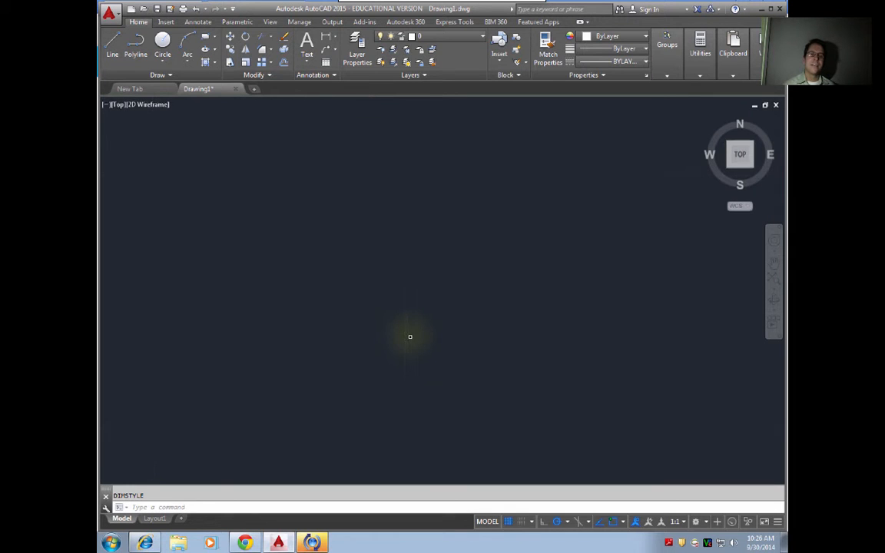
pyautogui.moveTo(431, 372); pyautogui.dragTo(432, 293, button='middle')
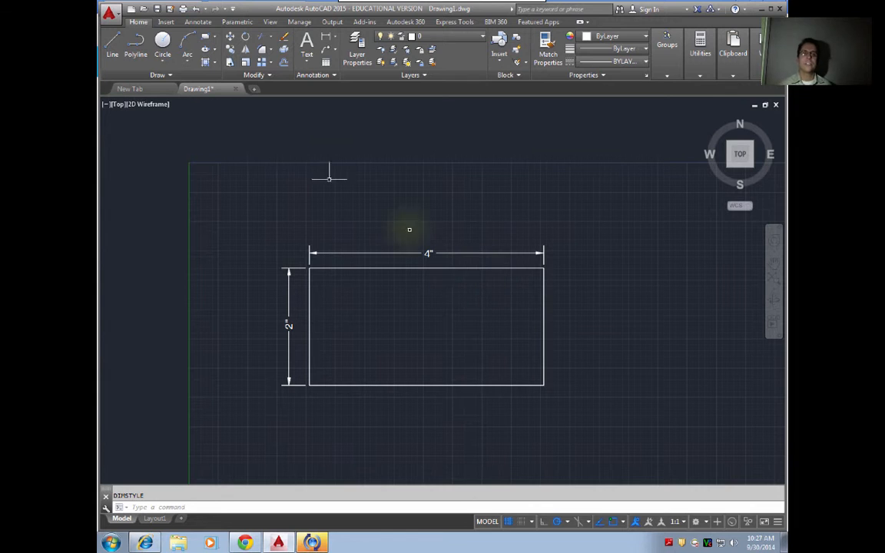
pyautogui.click(206, 37)
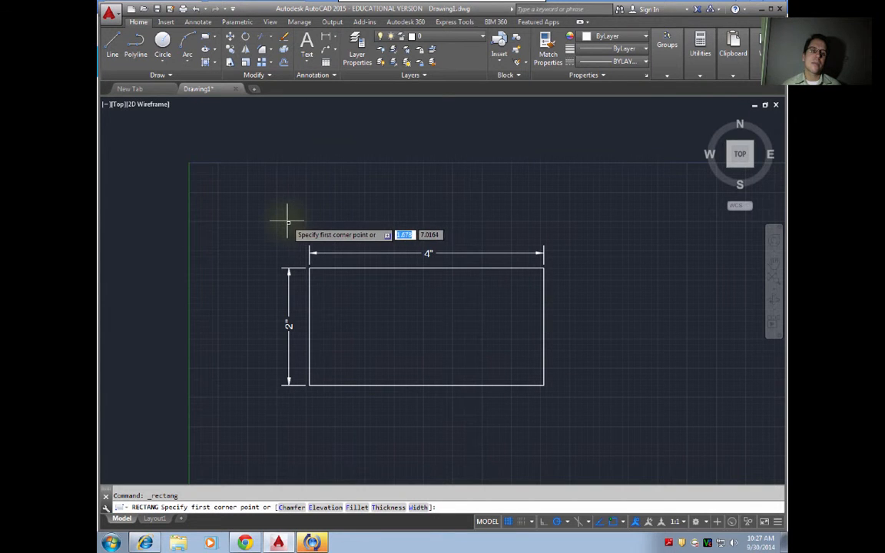
pyautogui.moveTo(344, 188); pyautogui.dragTo(292, 273, button='middle')
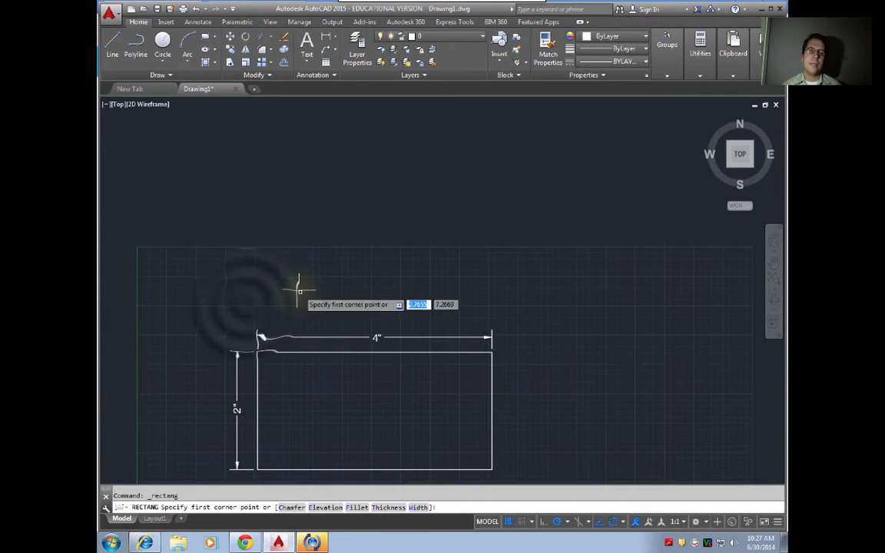
pyautogui.click(245, 304)
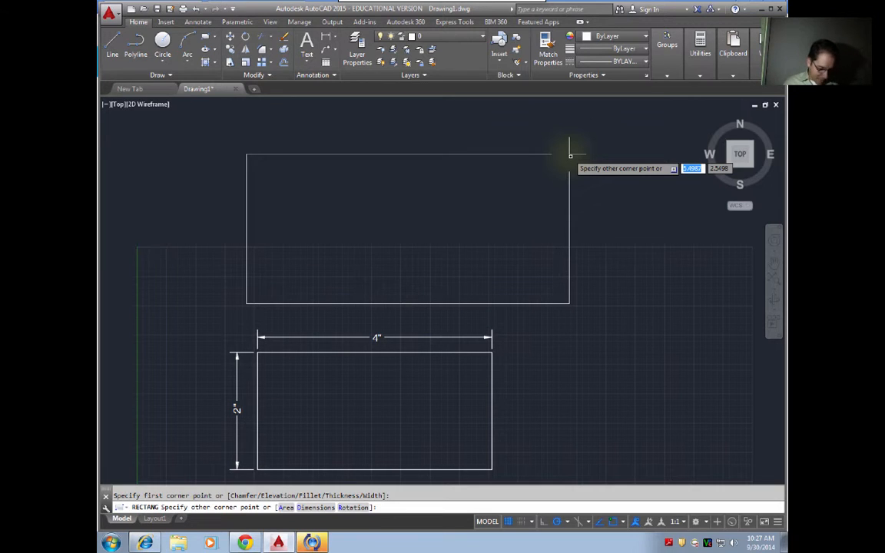
pyautogui.write('16')
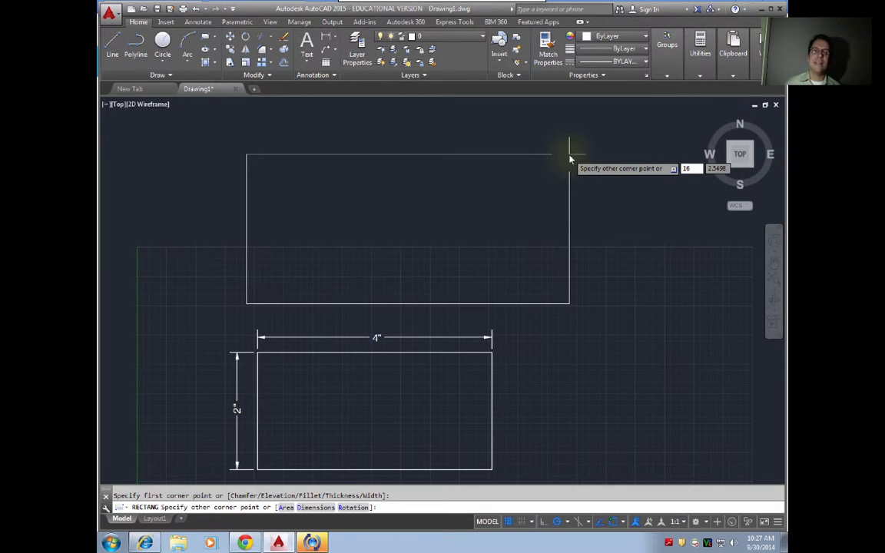
pyautogui.press('Tab')
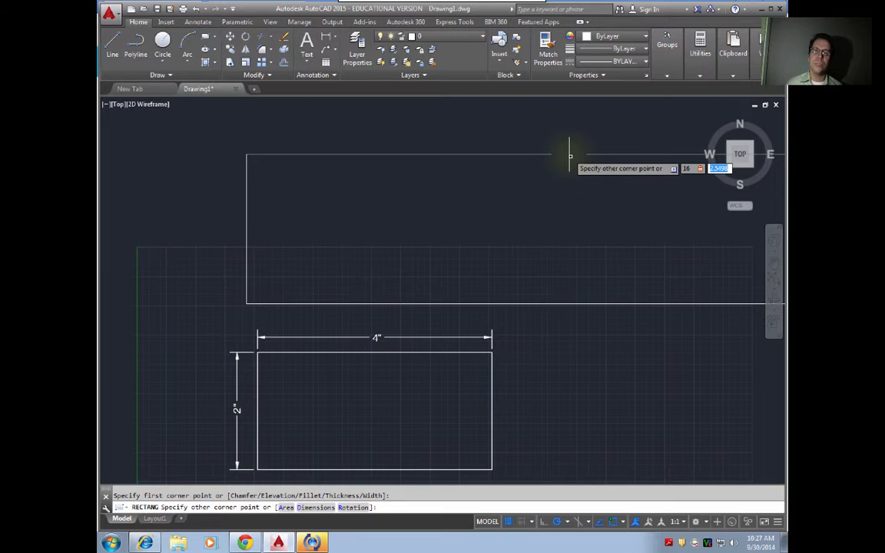
pyautogui.write('4')
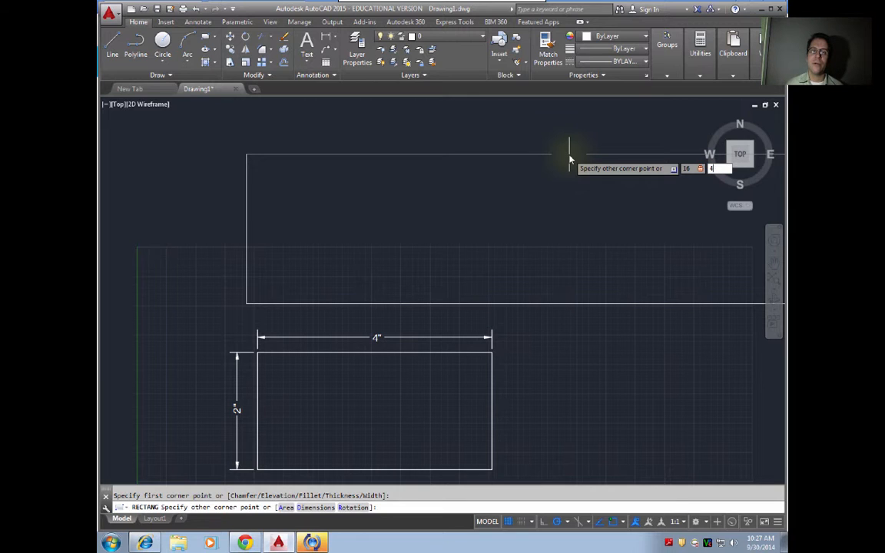
pyautogui.press('Return')
# Step: Zoom to the drawing extents and examine both rectangles together with clear space around them
pyautogui.scroll(3, 526, 157)
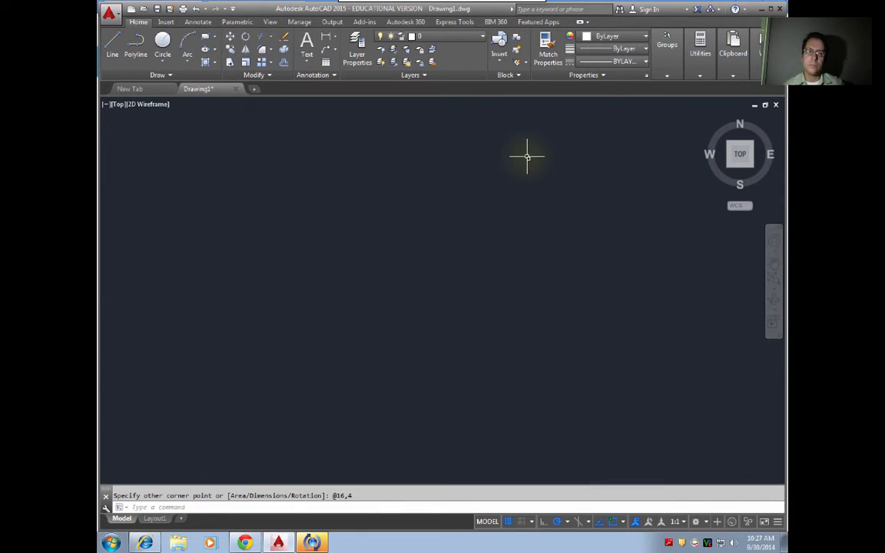
pyautogui.write('z')
pyautogui.press('Return')
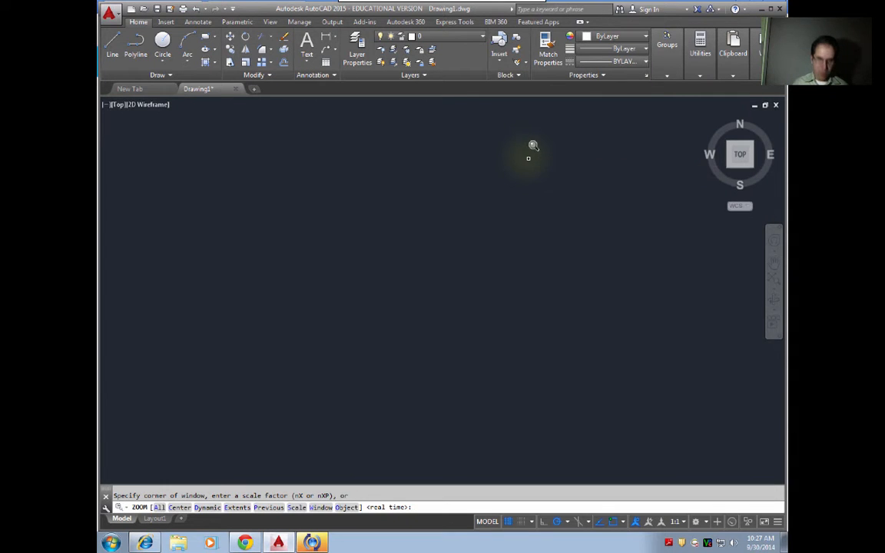
pyautogui.write('e')
pyautogui.press('Return')
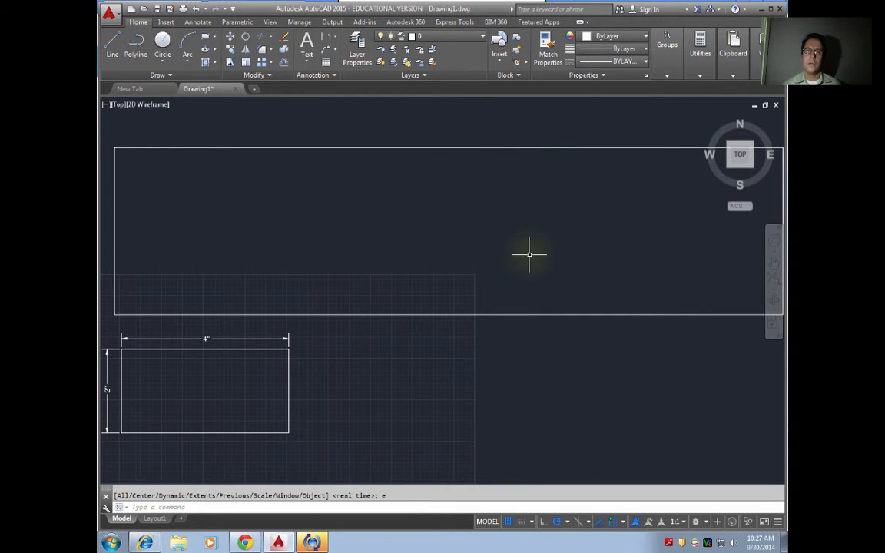
pyautogui.moveTo(528, 254); pyautogui.dragTo(532, 302, button='middle')
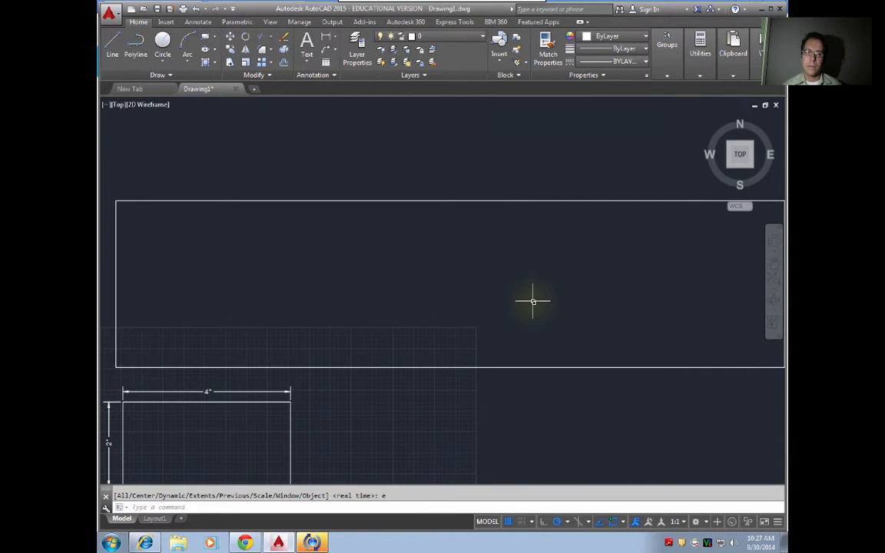
pyautogui.click(532, 301)
pyautogui.scroll(2, 531, 299)
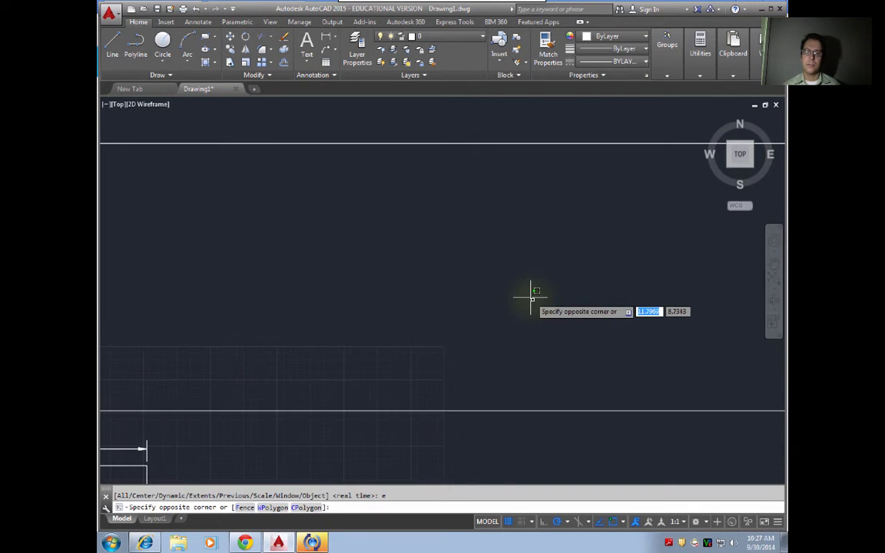
pyautogui.scroll(-2, 531, 300)
pyautogui.scroll(-2, 531, 299)
pyautogui.moveTo(529, 296); pyautogui.dragTo(480, 315, button='middle')
pyautogui.click(504, 246)
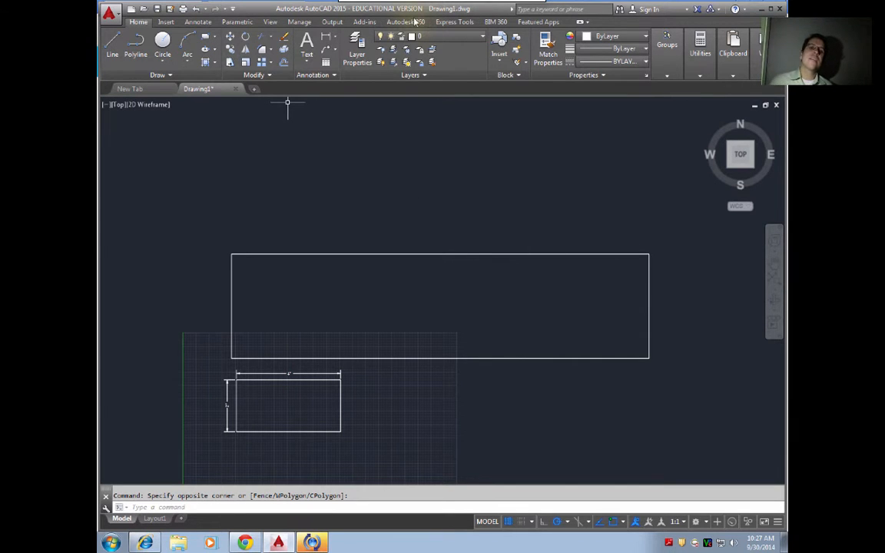
# Step: Add a horizontal linear dimension above the top edge of the large rectangle
pyautogui.click(325, 36)
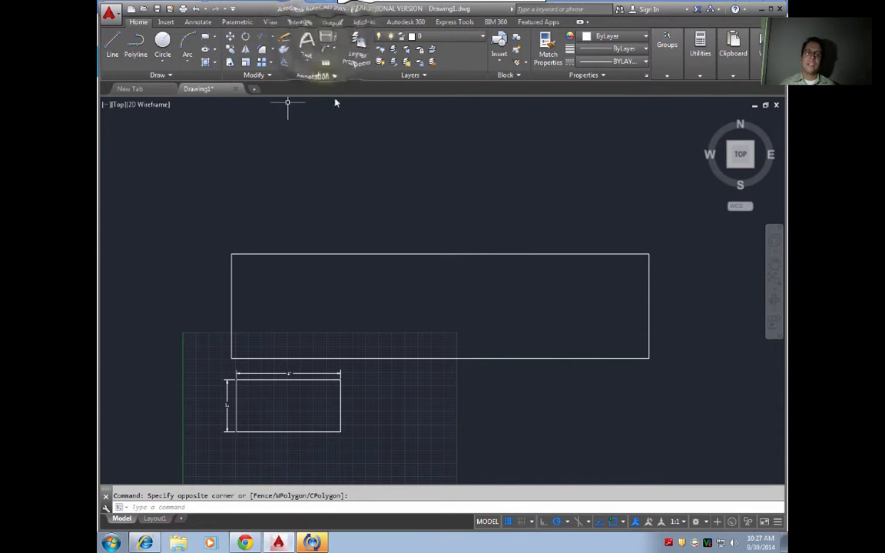
pyautogui.click(231, 254)
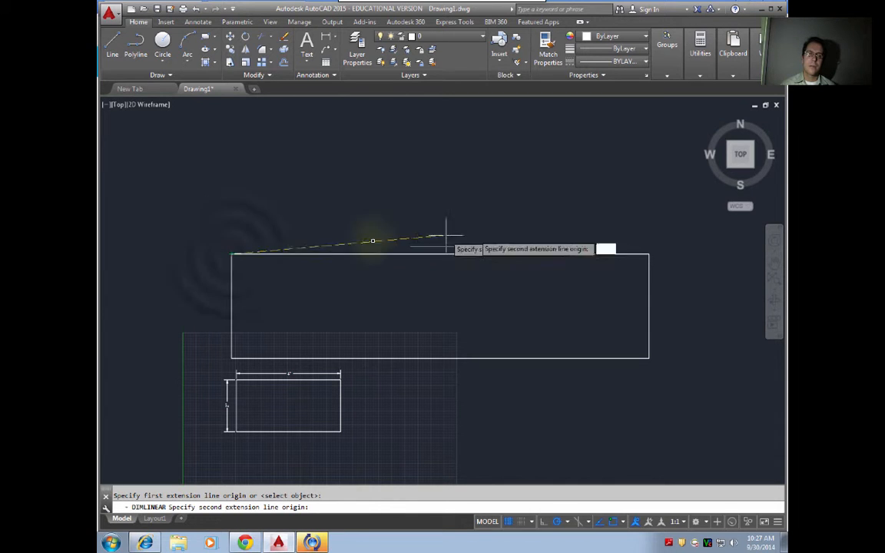
pyautogui.click(649, 254)
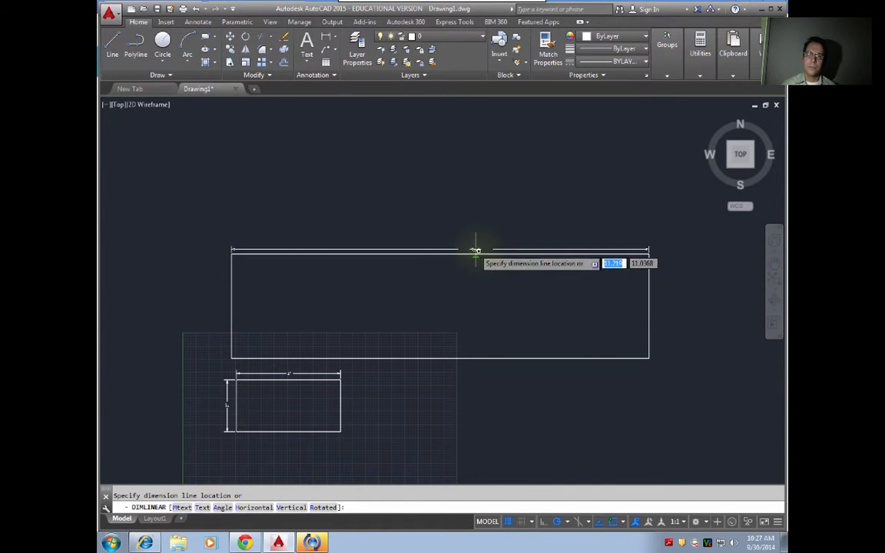
pyautogui.click(450, 237)
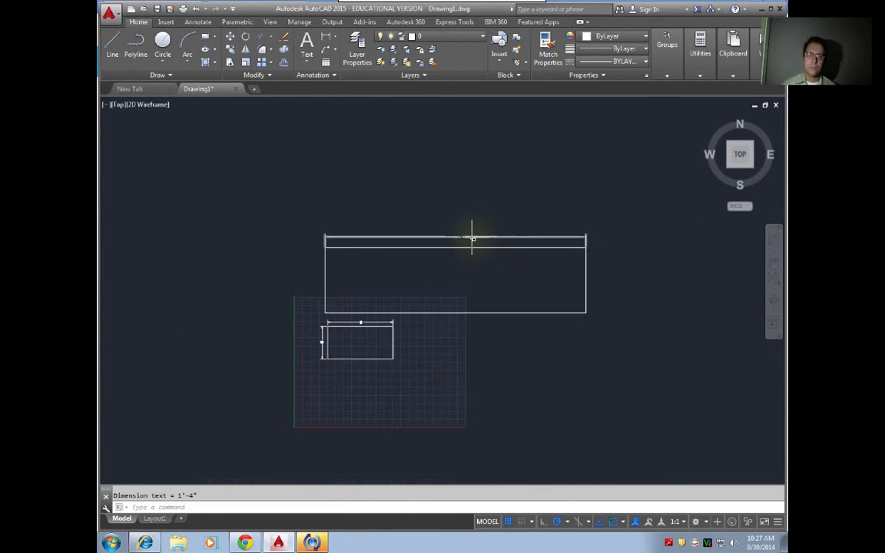
# Step: Examine the large rectangle's width dimension text up close and compare its size with the whole drawing
pyautogui.scroll(5, 450, 237)
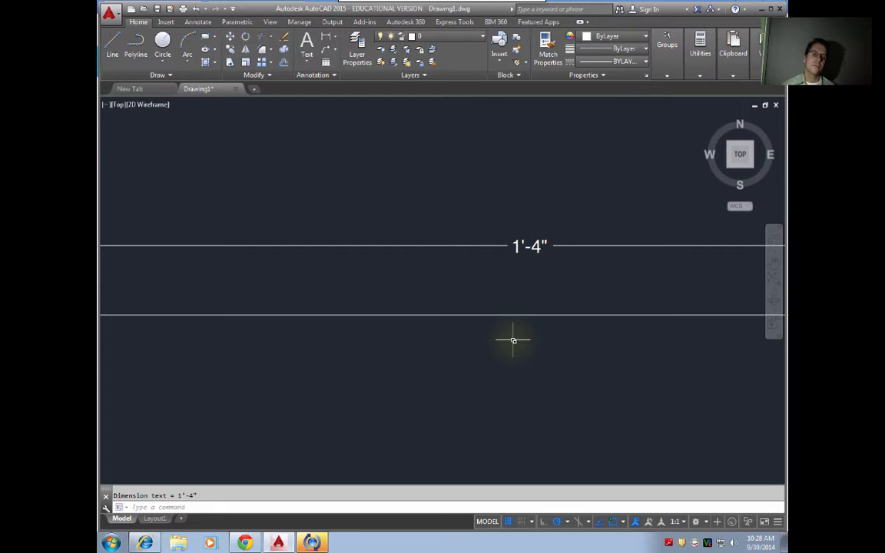
pyautogui.scroll(-6, 513, 340)
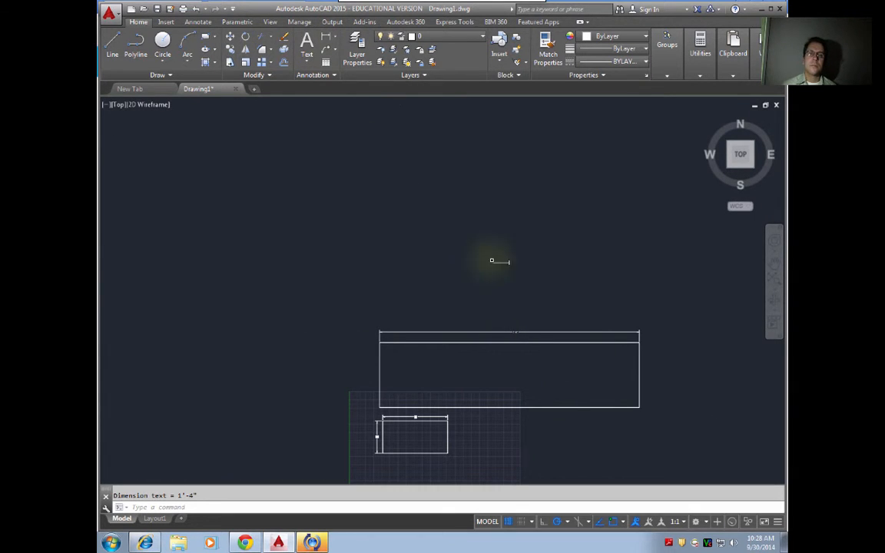
pyautogui.moveTo(531, 270)
pyautogui.mouseDown(button='middle')
pyautogui.moveTo(399, 279)
pyautogui.moveTo(405, 262)
pyautogui.mouseUp(button='middle')
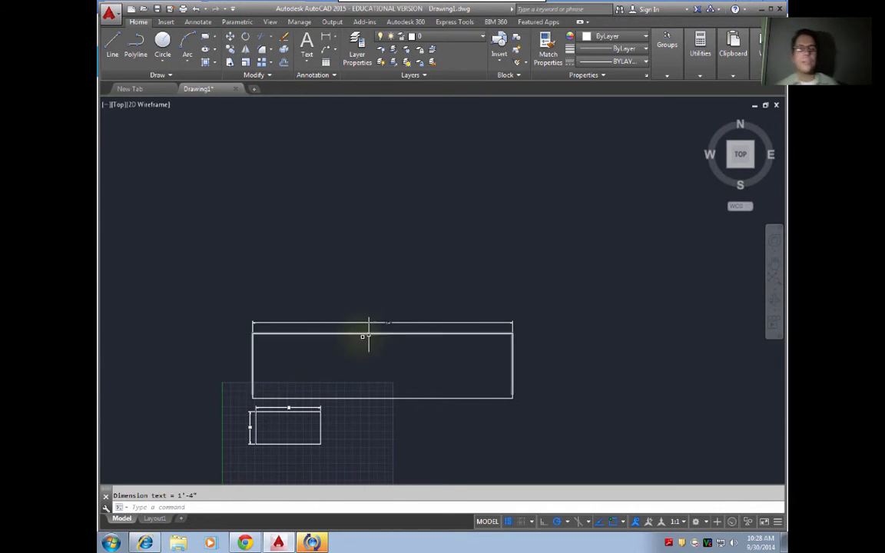
pyautogui.click(397, 335)
pyautogui.click(403, 325)
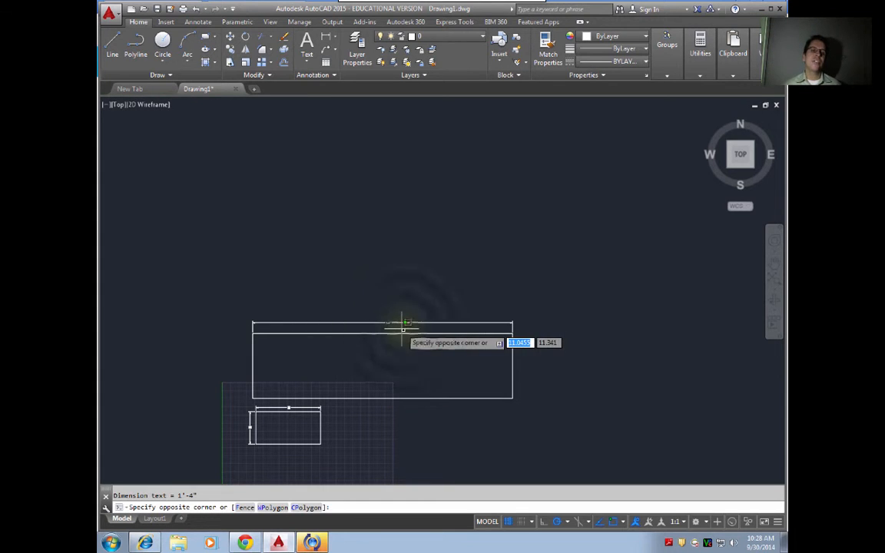
pyautogui.press('Escape')
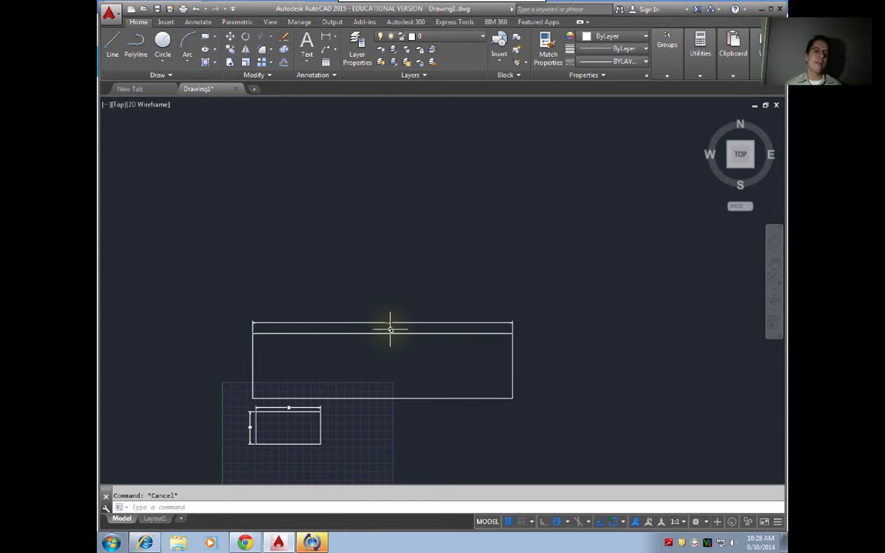
pyautogui.scroll(-2, 388, 328)
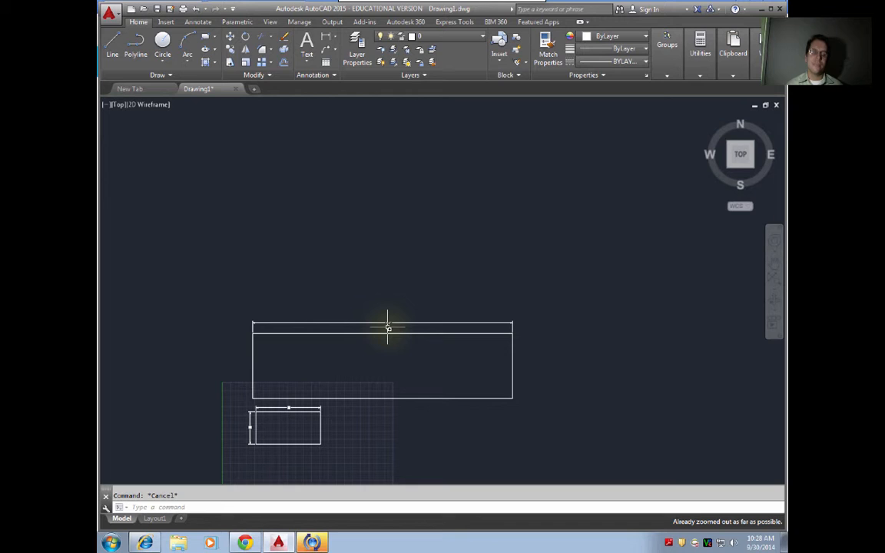
# Step: Set the drawing units' length type to Architectural with a precision of 0'-0 1/128"
pyautogui.write('UNI')
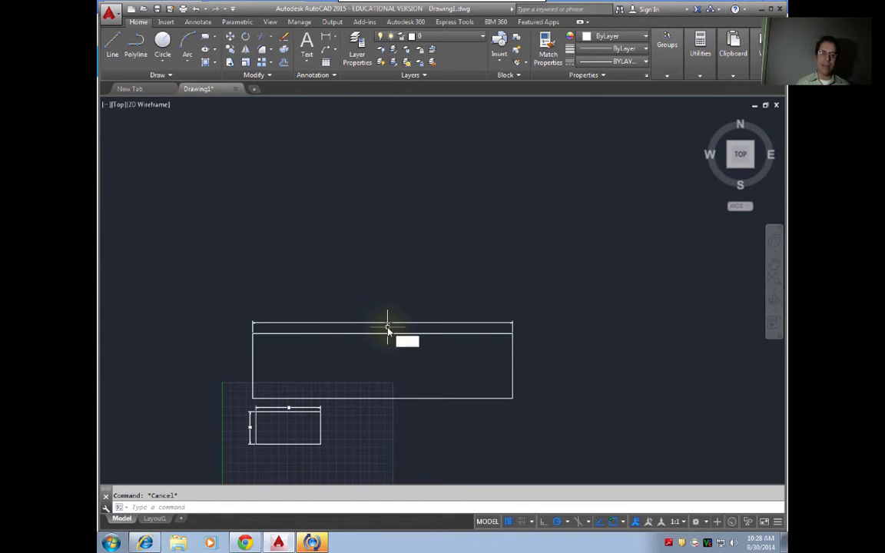
pyautogui.write('TE')
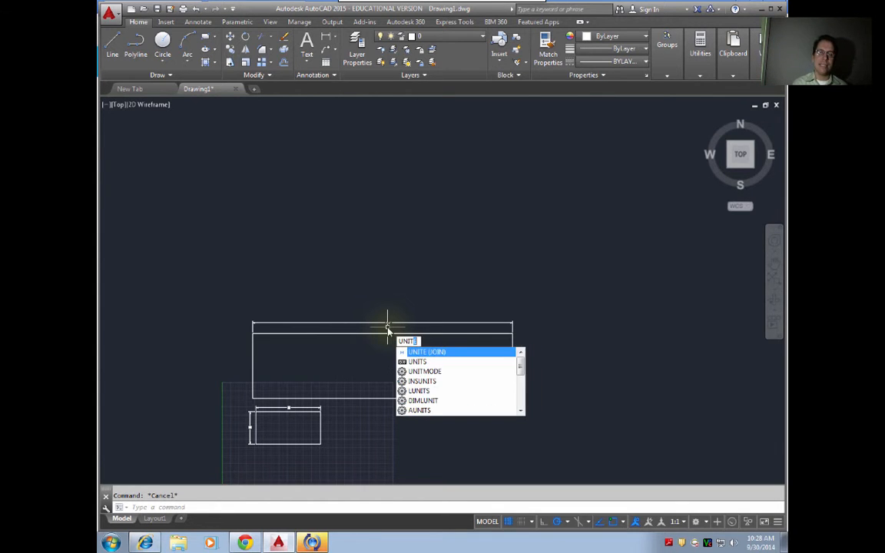
pyautogui.write('S')
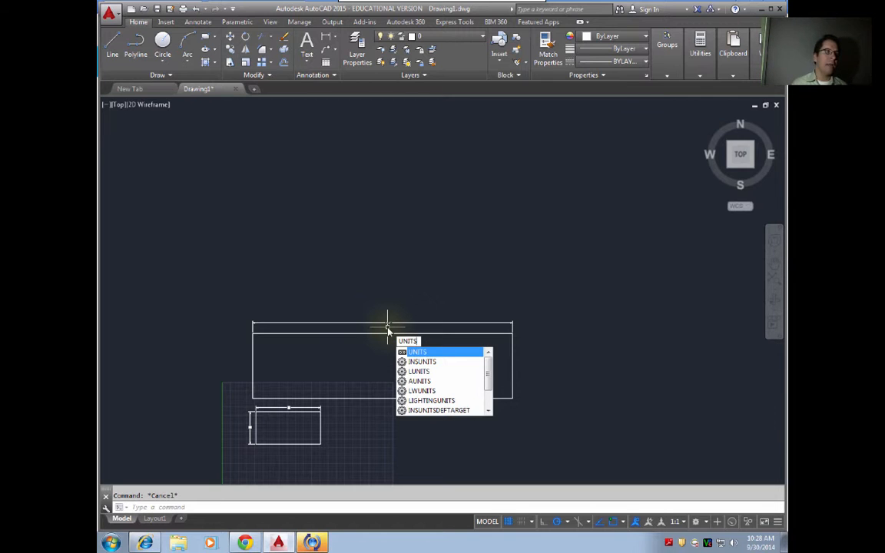
pyautogui.press('Return')
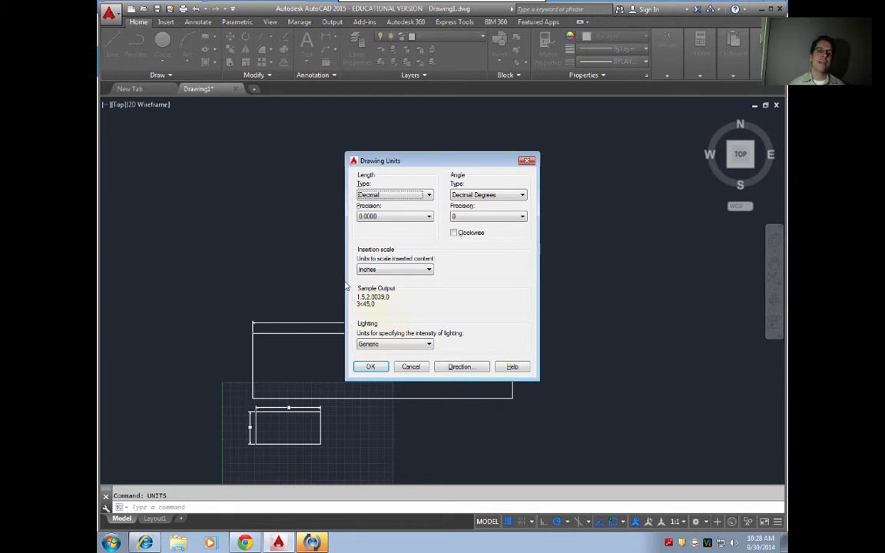
pyautogui.click(407, 197)
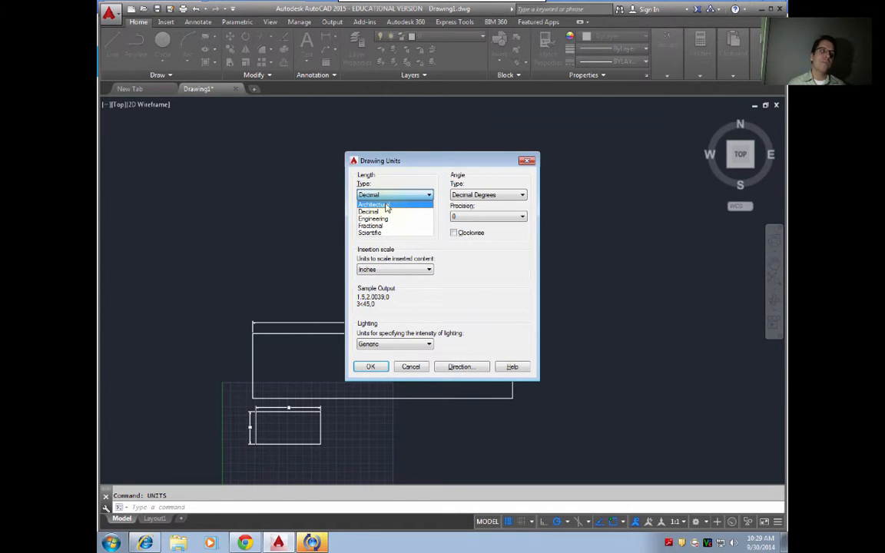
pyautogui.click(386, 206)
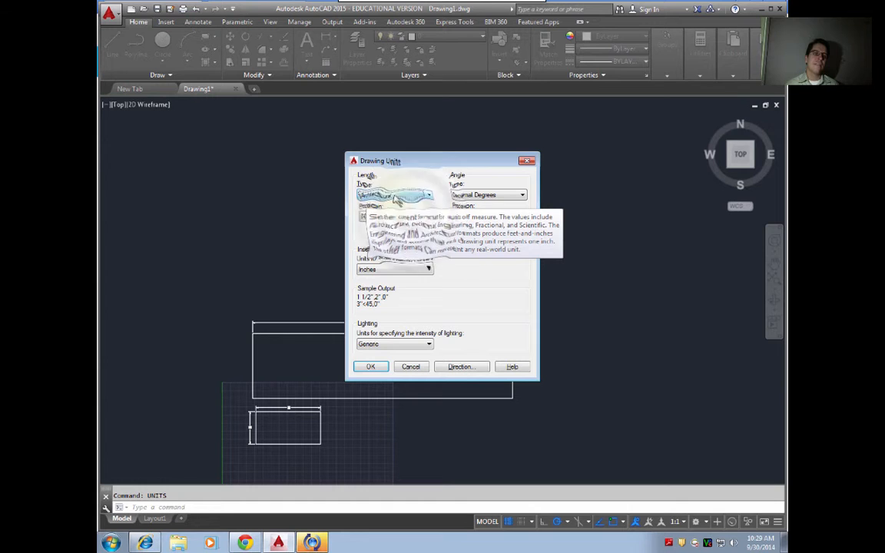
pyautogui.click(412, 217)
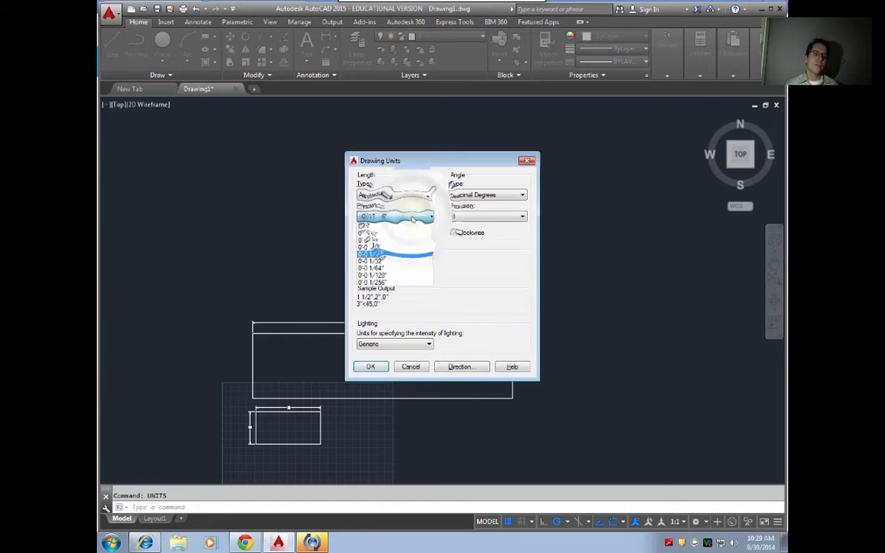
pyautogui.click(393, 274)
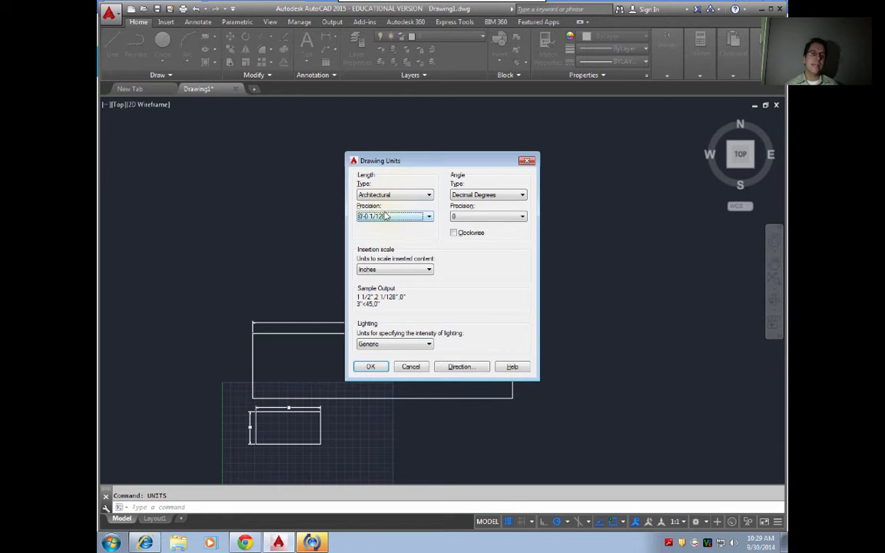
pyautogui.click(370, 366)
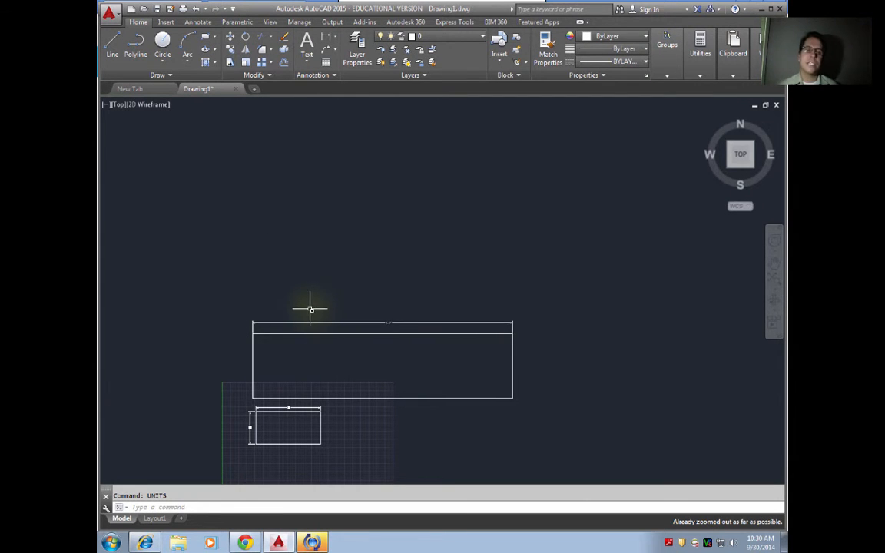
# Step: Draw a rectangle 2' wide and 6" high just above the width dimension of the 16" by 4" rectangle
pyautogui.scroll(3, 275, 312)
pyautogui.moveTo(262, 324); pyautogui.dragTo(265, 323, button='middle')
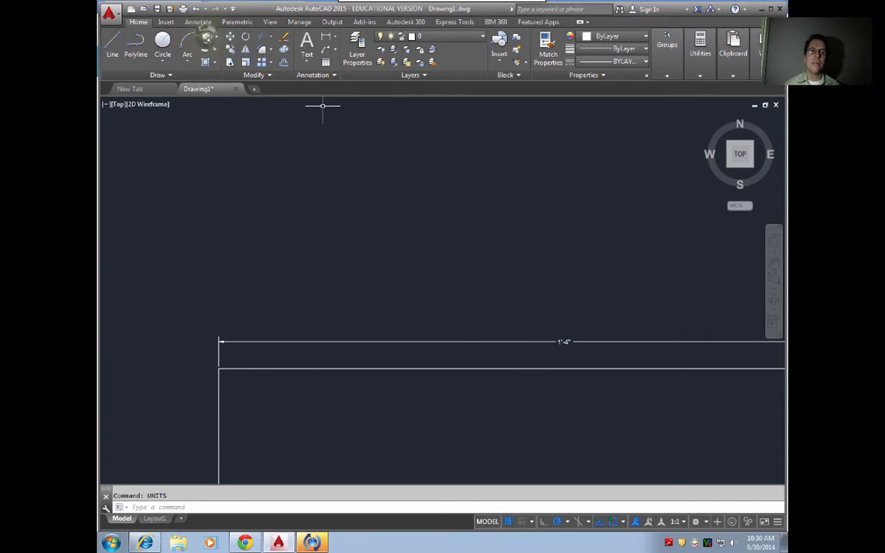
pyautogui.click(206, 36)
pyautogui.click(226, 304)
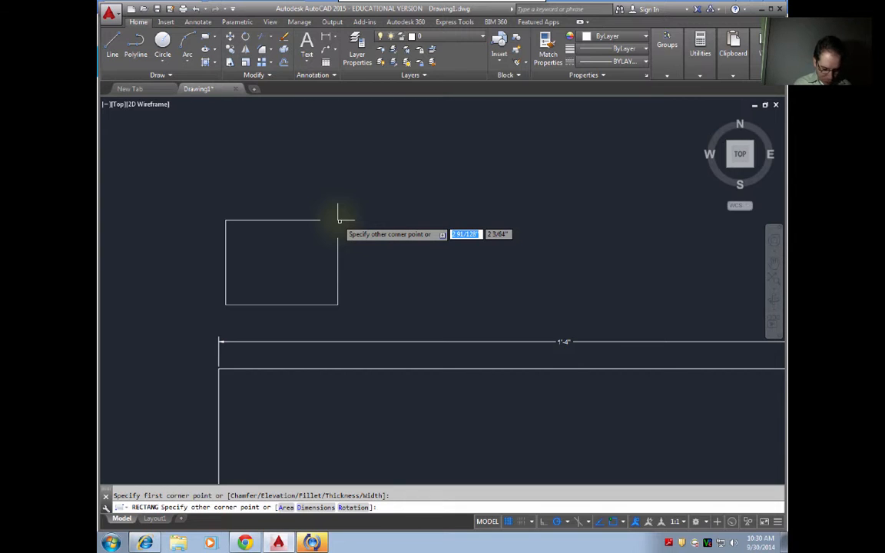
pyautogui.write('3')
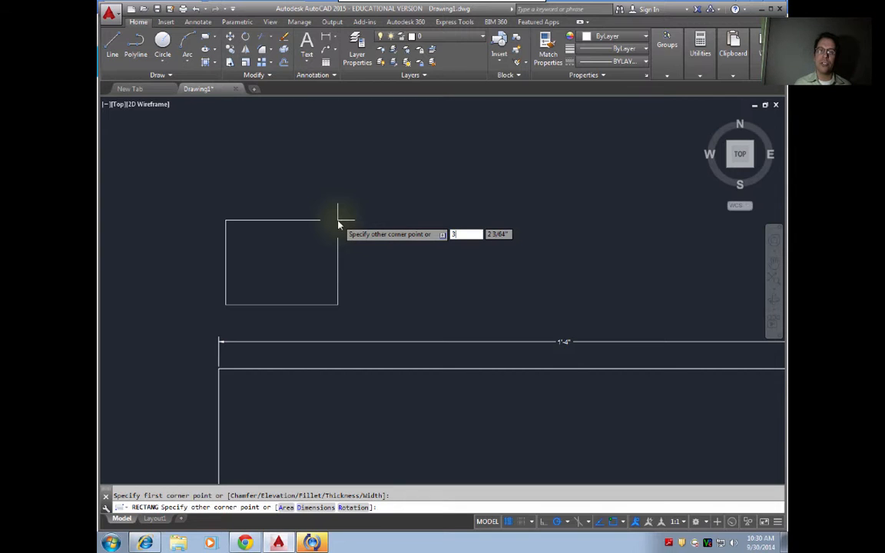
pyautogui.press('BackSpace')
pyautogui.write('2')
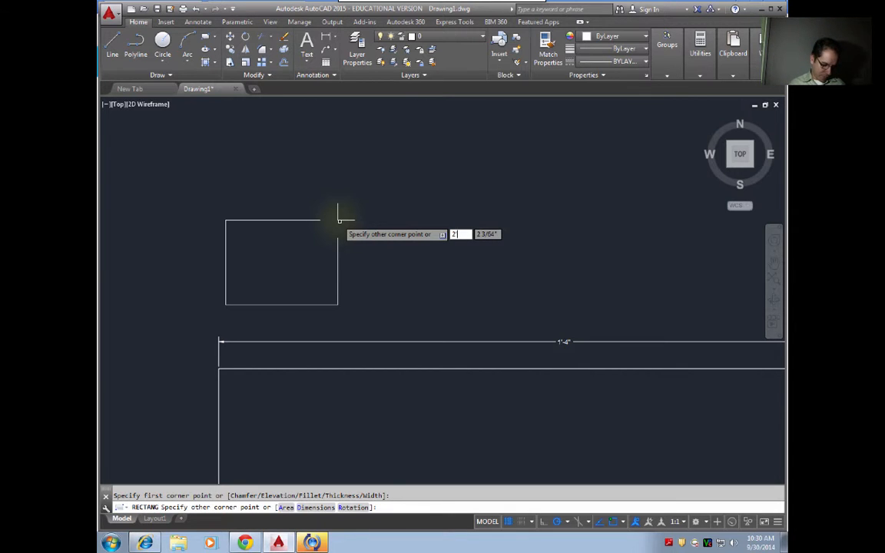
pyautogui.write("'")
pyautogui.press('Tab')
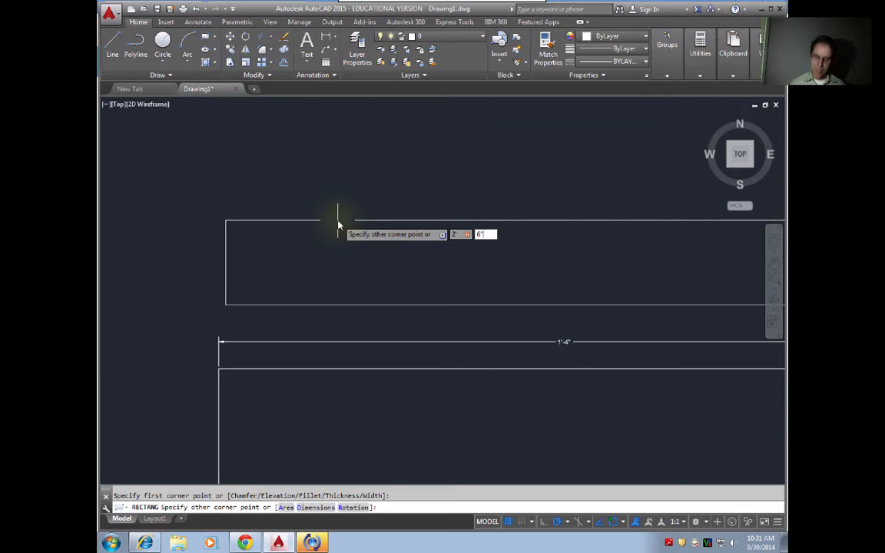
pyautogui.press('Return')
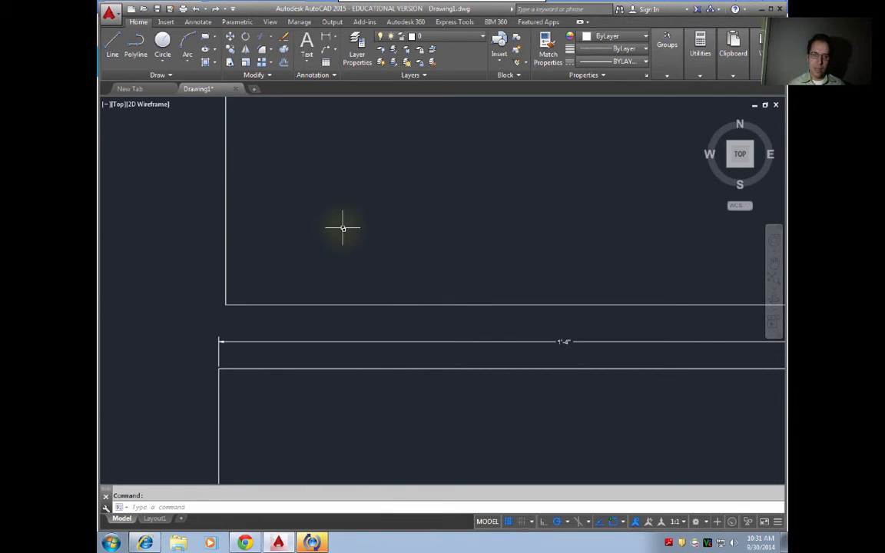
# Step: Add a horizontal linear dimension below the bottom edge of the 2' by 6" rectangle and inspect its text up close
pyautogui.write('z')
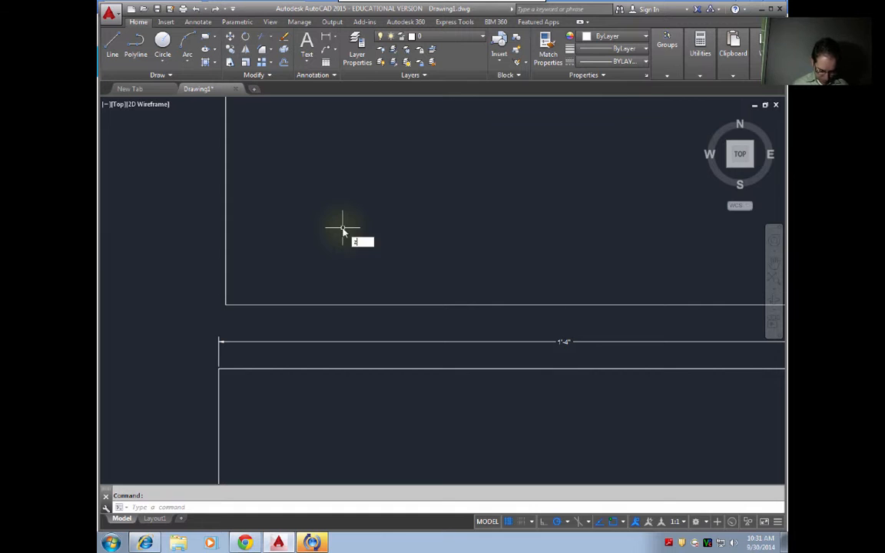
pyautogui.press('Return')
pyautogui.write('e')
pyautogui.press('Return')
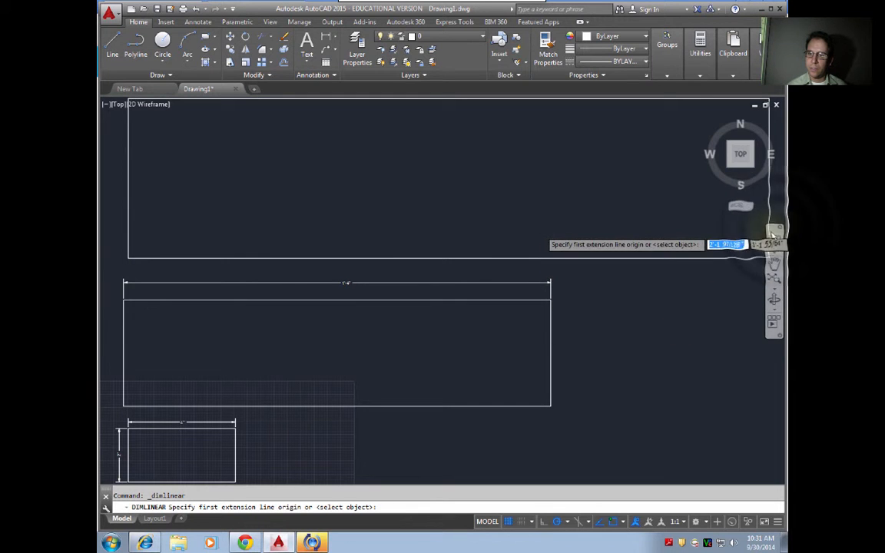
pyautogui.click(778, 228)
pyautogui.click(767, 257)
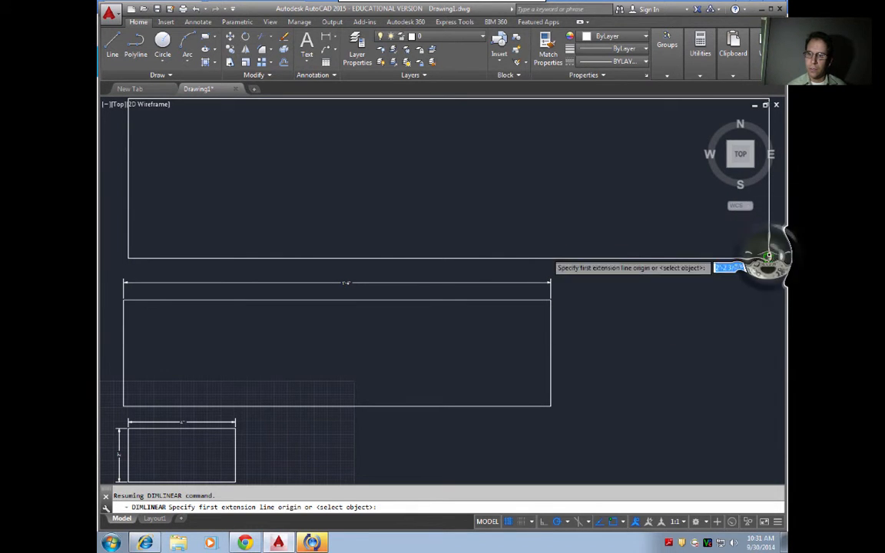
pyautogui.click(135, 257)
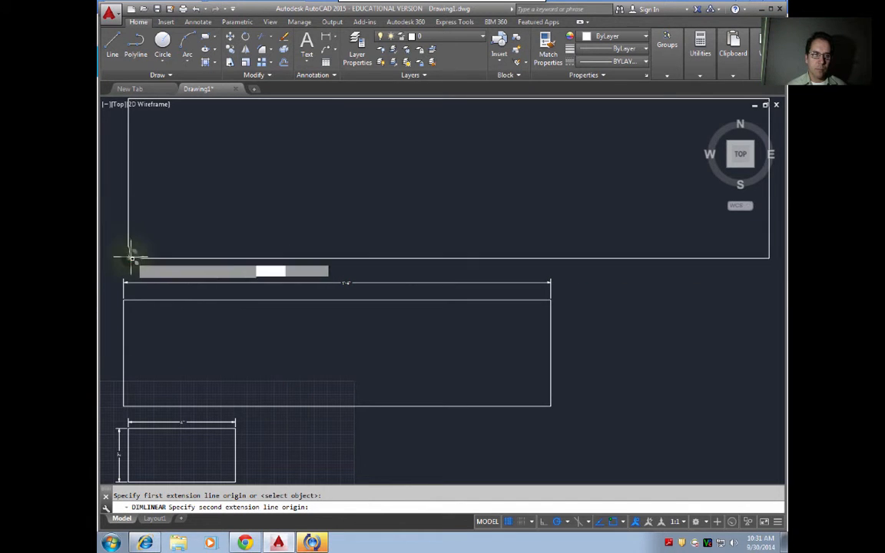
pyautogui.click(443, 269)
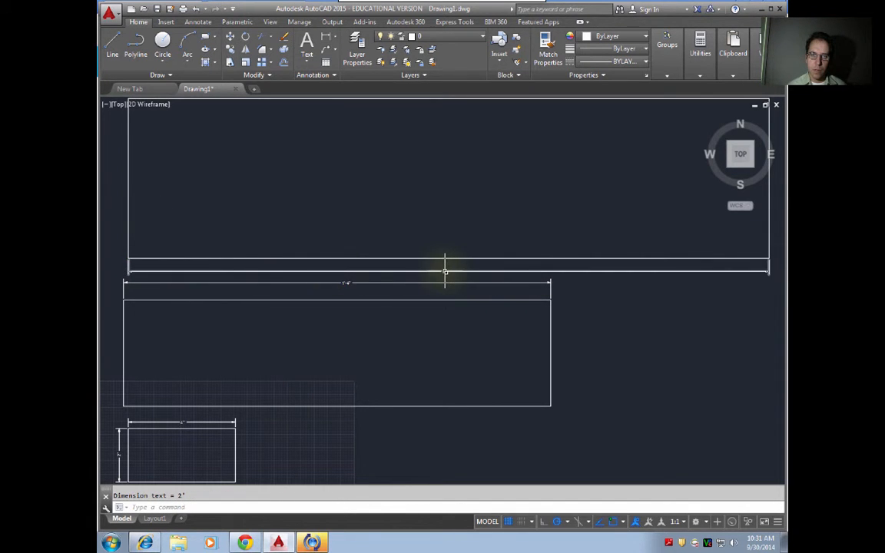
pyautogui.scroll(4, 443, 270)
pyautogui.scroll(6, 465, 273)
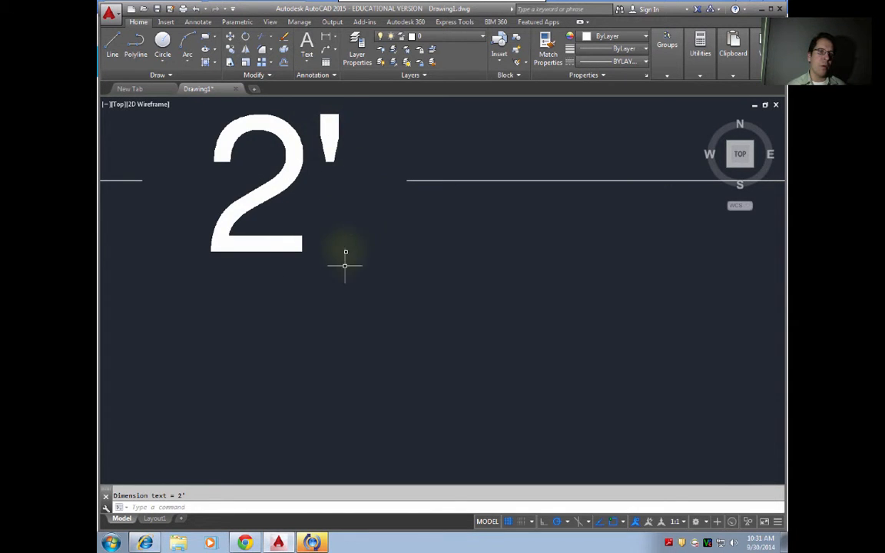
# Step: Add a vertical linear dimension outside the left edge of the 2' by 6" rectangle and inspect its text up close
pyautogui.scroll(-10, 345, 257)
pyautogui.moveTo(312, 237); pyautogui.dragTo(533, 261, button='middle')
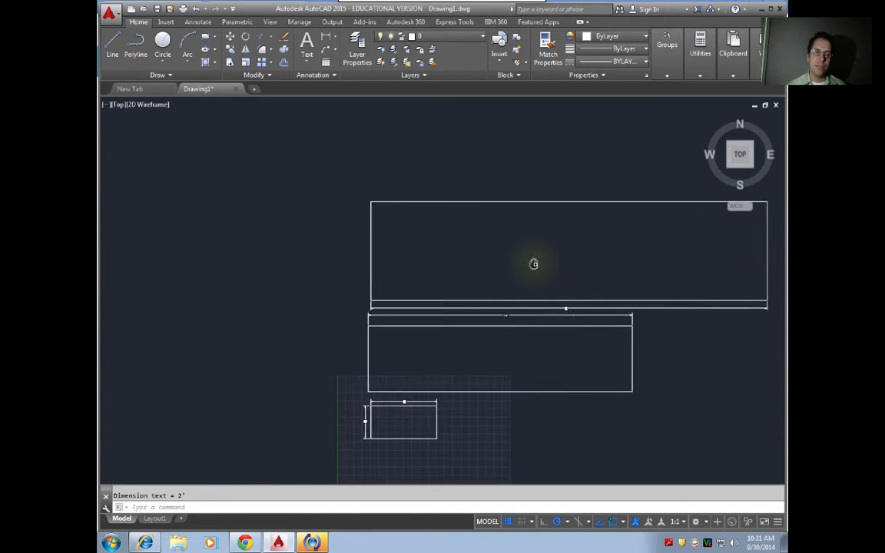
pyautogui.click(327, 37)
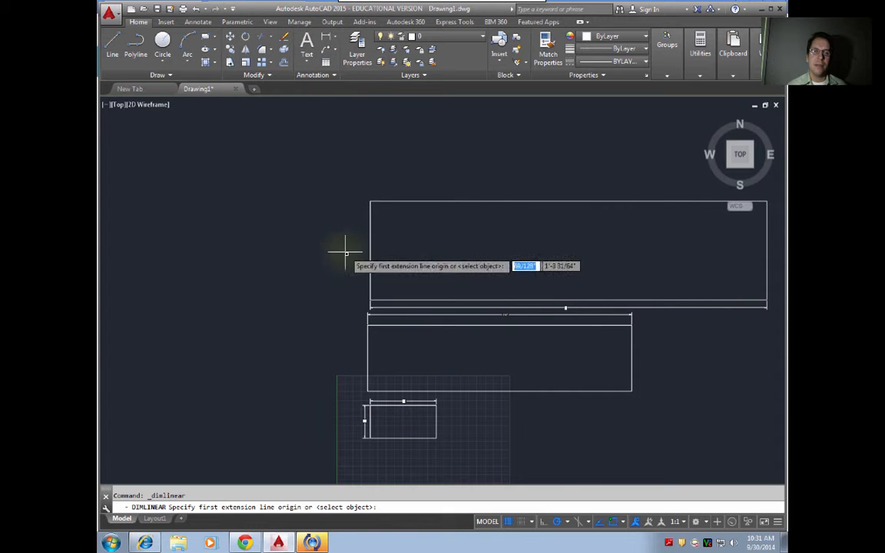
pyautogui.click(371, 299)
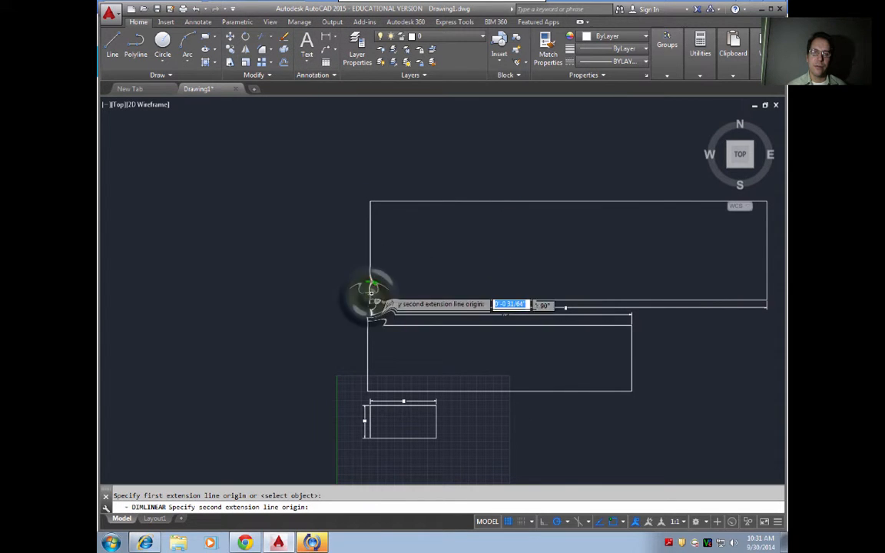
pyautogui.click(370, 201)
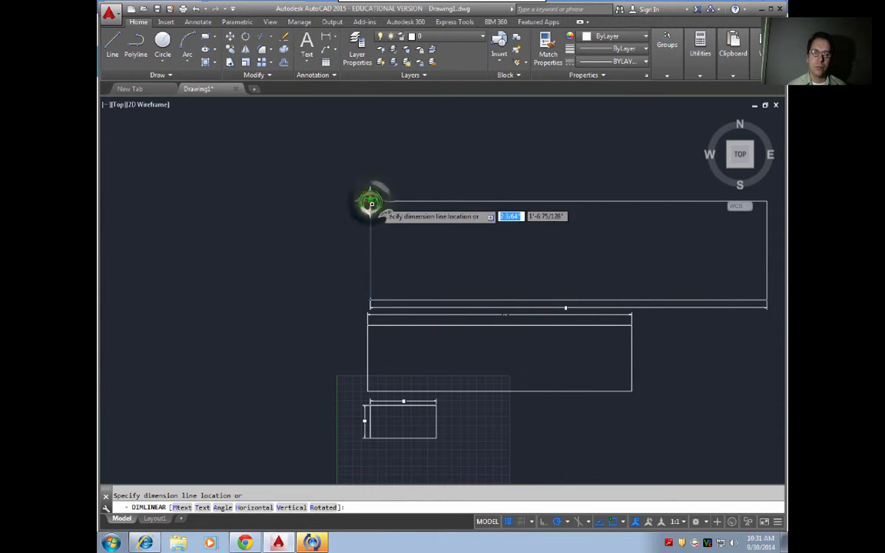
pyautogui.click(351, 247)
pyautogui.scroll(4, 353, 251)
pyautogui.scroll(6, 352, 251)
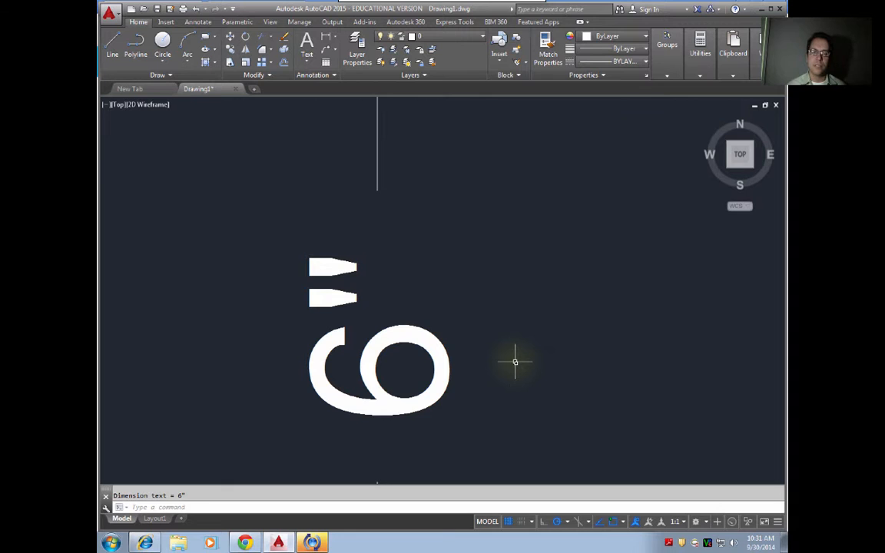
# Step: Try to draw a rectangle in the empty grid area below the smallest dimensioned rectangle, entering .5 for the opposite corner
pyautogui.scroll(-8, 515, 360)
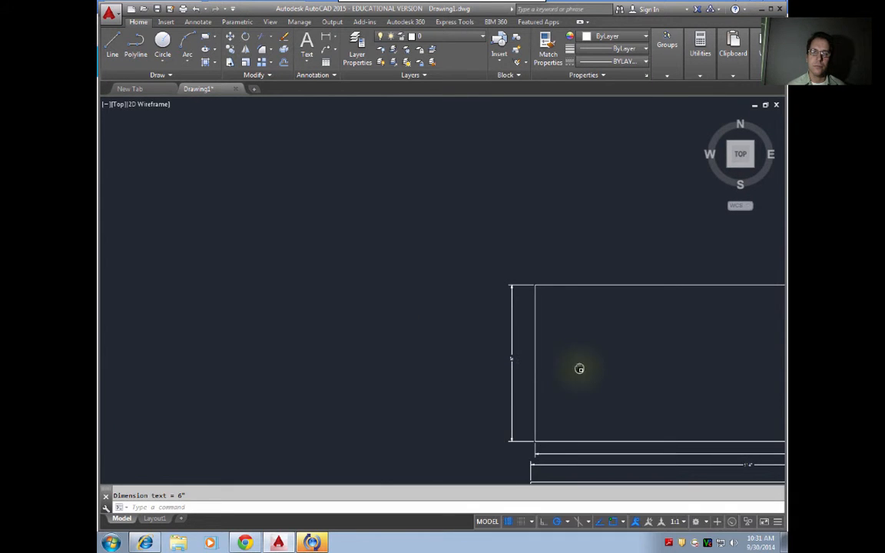
pyautogui.moveTo(579, 367)
pyautogui.mouseDown(button='middle')
pyautogui.moveTo(276, 266)
pyautogui.moveTo(252, 273)
pyautogui.mouseUp(button='middle')
pyautogui.scroll(-2, 530, 278)
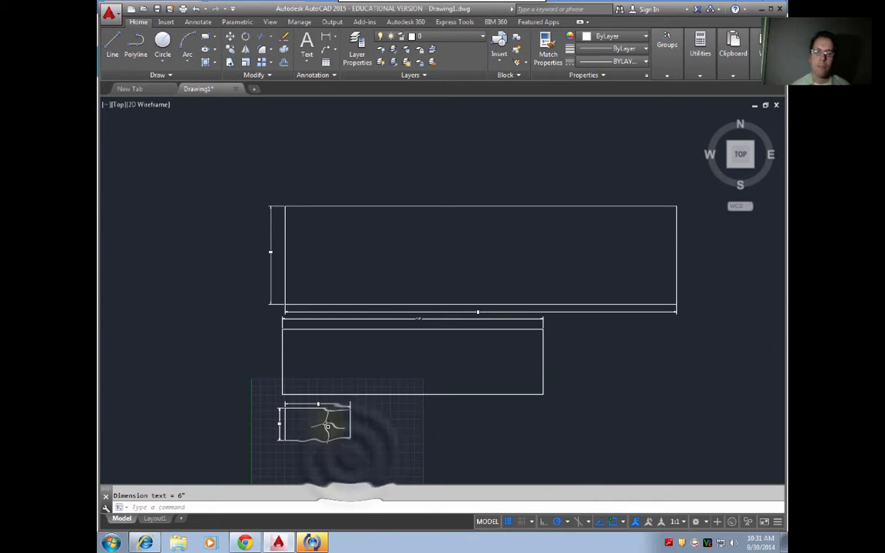
pyautogui.moveTo(349, 444)
pyautogui.mouseDown()
pyautogui.moveTo(375, 371)
pyautogui.moveTo(391, 434)
pyautogui.mouseUp()
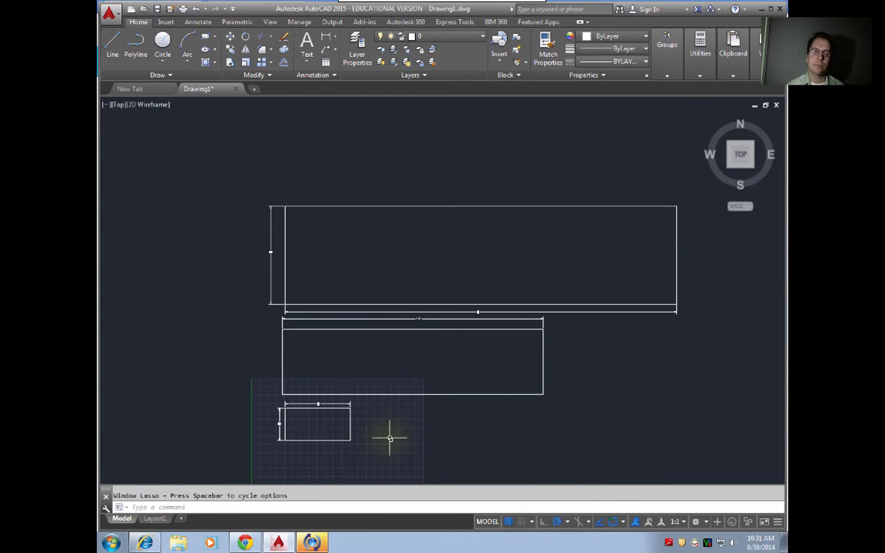
pyautogui.moveTo(391, 435); pyautogui.dragTo(458, 201, button='middle')
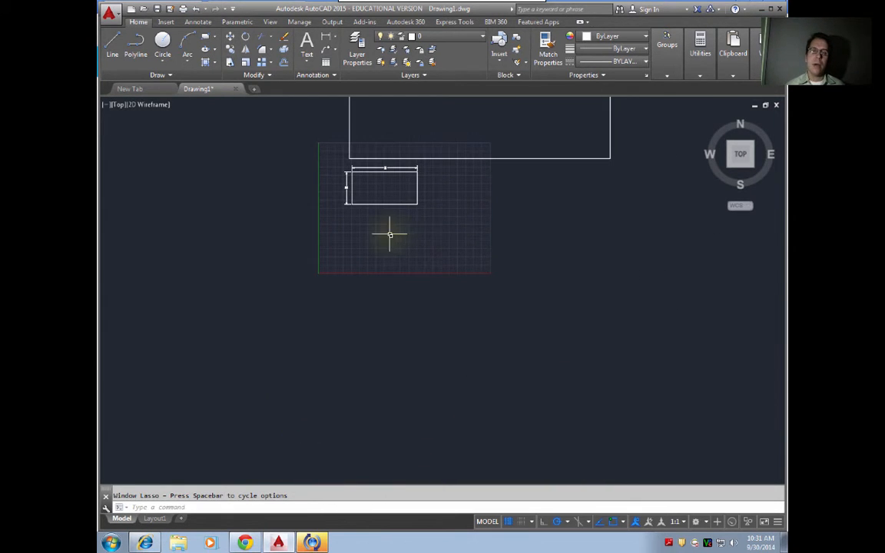
pyautogui.scroll(3, 387, 236)
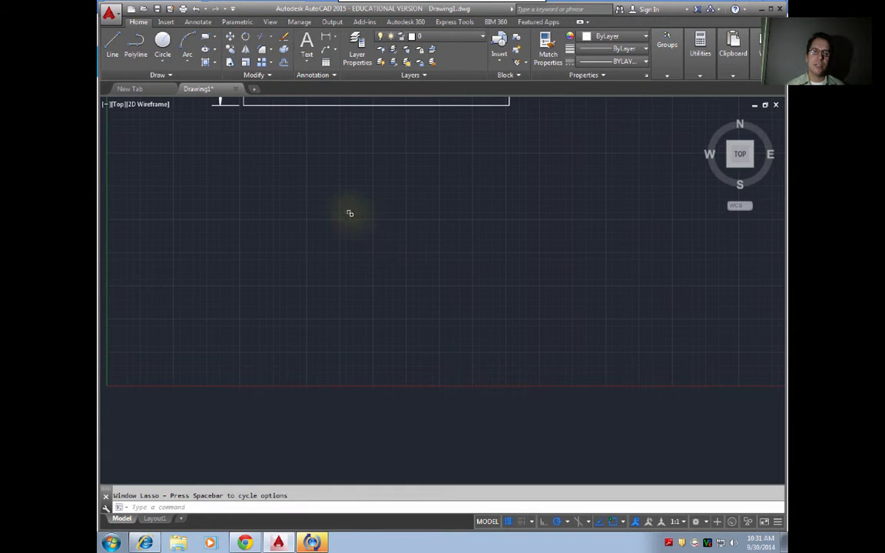
pyautogui.moveTo(349, 213); pyautogui.dragTo(390, 261, button='middle')
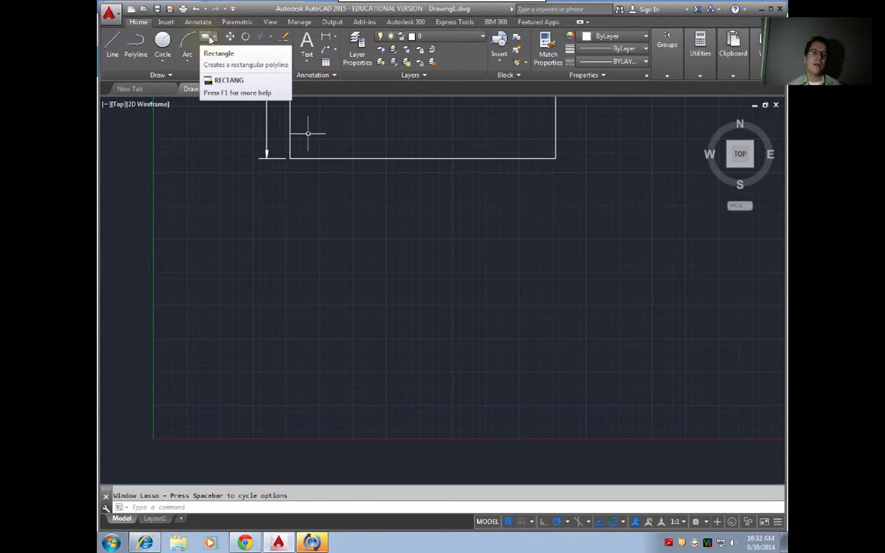
pyautogui.click(206, 38)
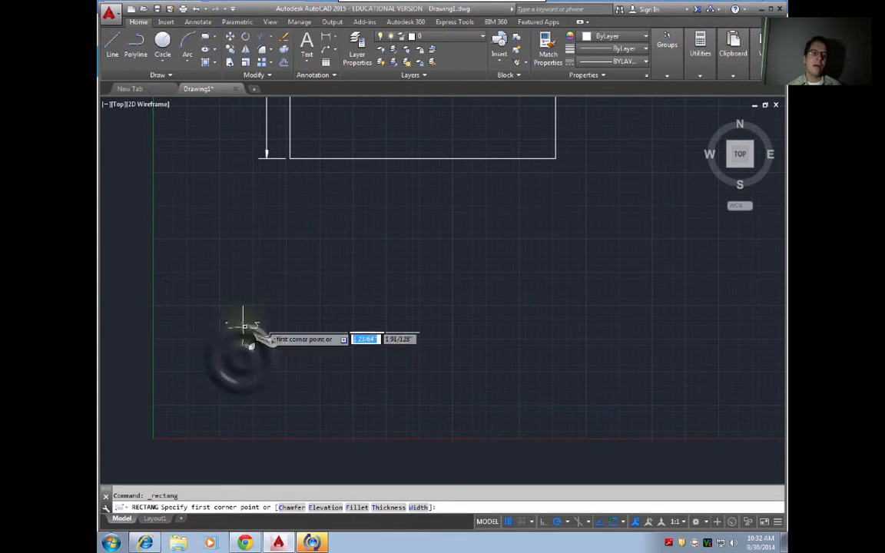
pyautogui.click(242, 358)
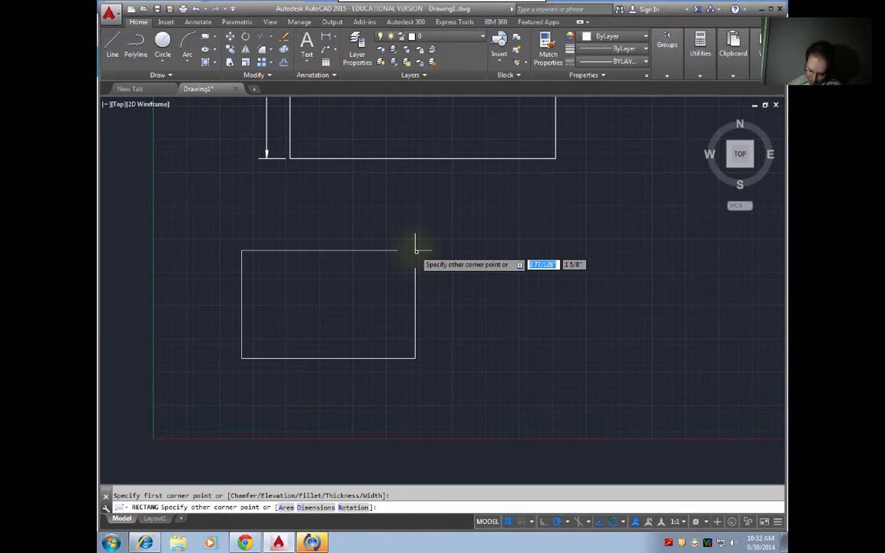
pyautogui.write('5')
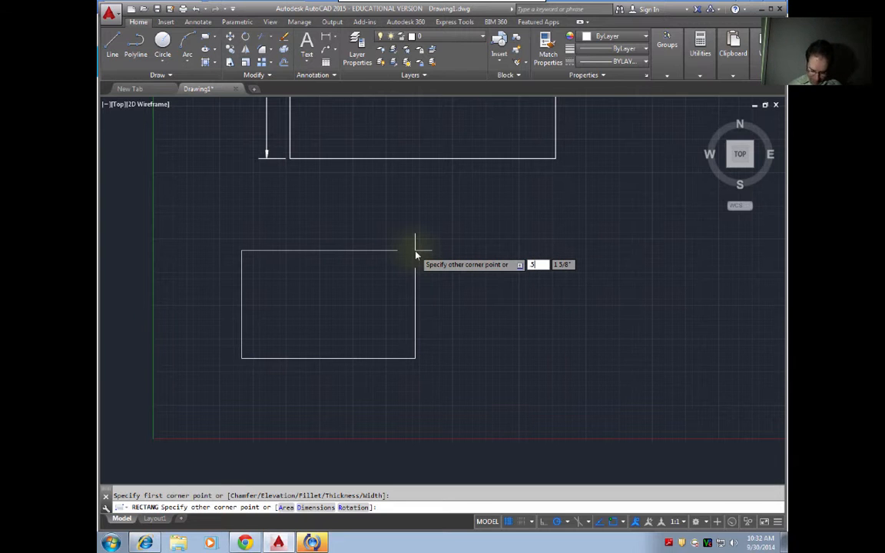
pyautogui.press('Return')
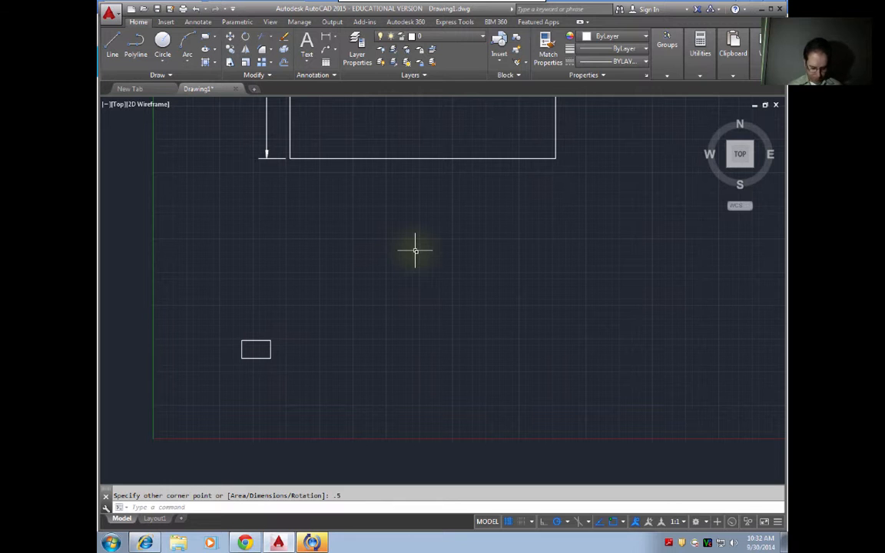
# Step: Erase the small rectangle just drawn in the lower grid area
pyautogui.hotkey('ctrl', 's')
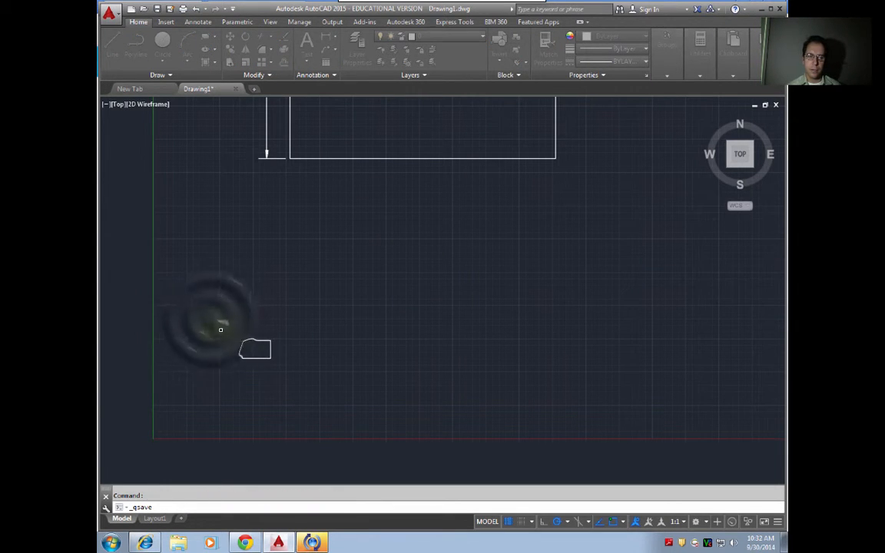
pyautogui.click(197, 288)
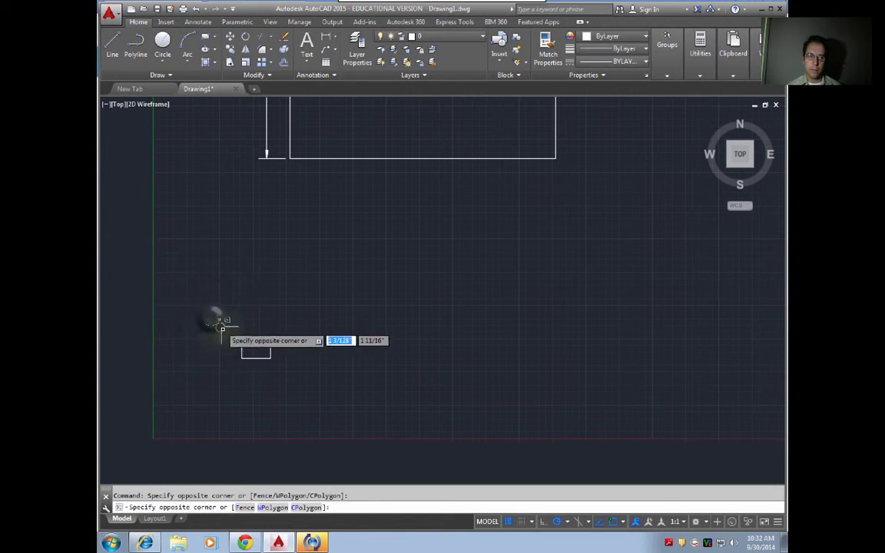
pyautogui.click(353, 425)
pyautogui.press('Delete')
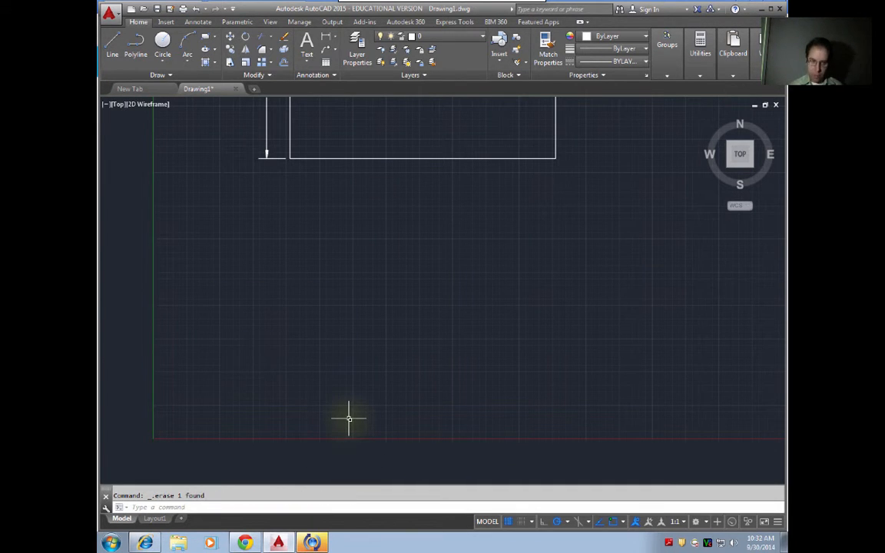
pyautogui.write('rec')
pyautogui.press('Return')
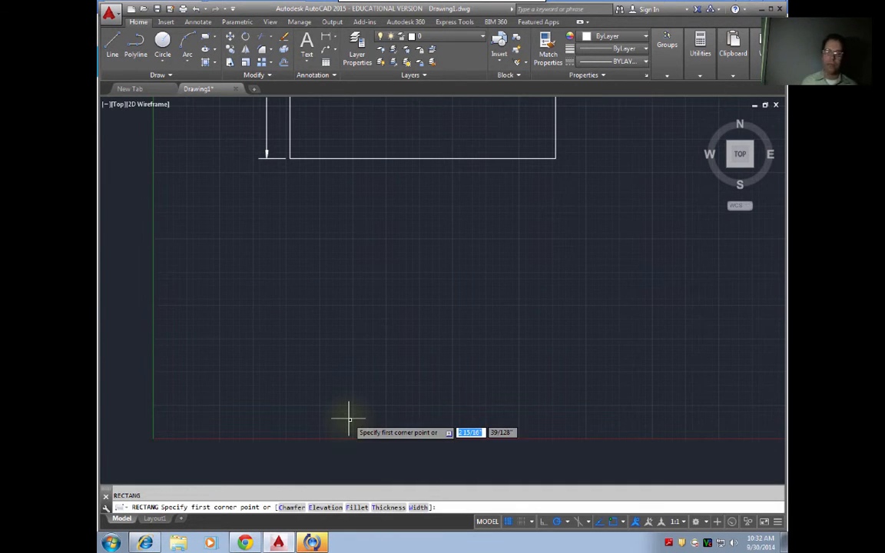
pyautogui.write('.')
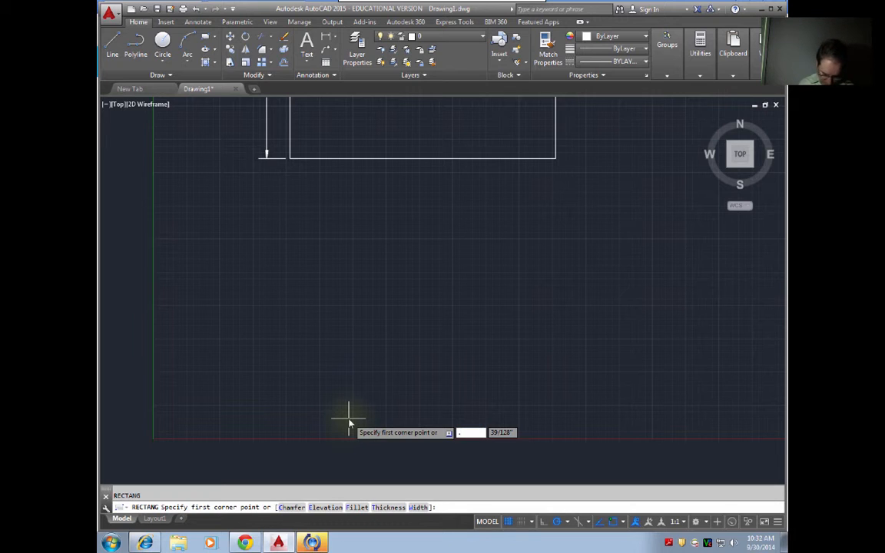
pyautogui.write('5')
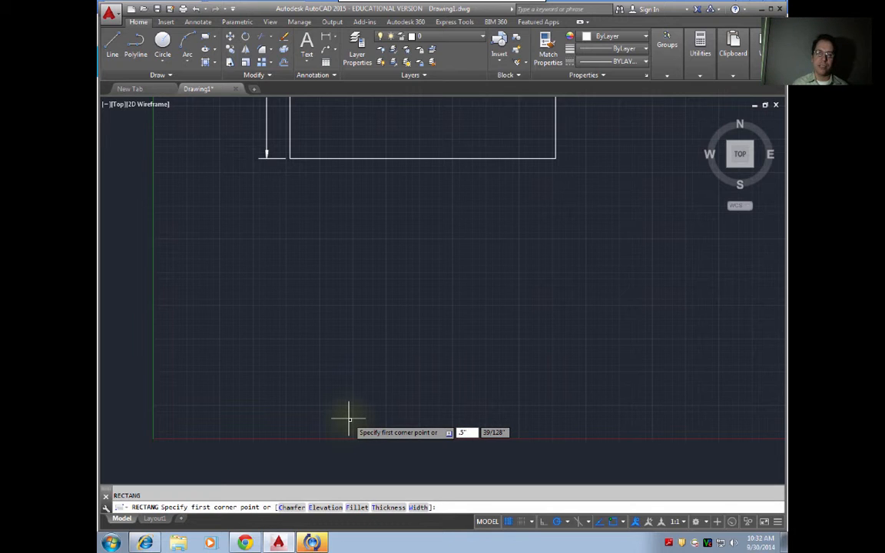
pyautogui.press('Tab')
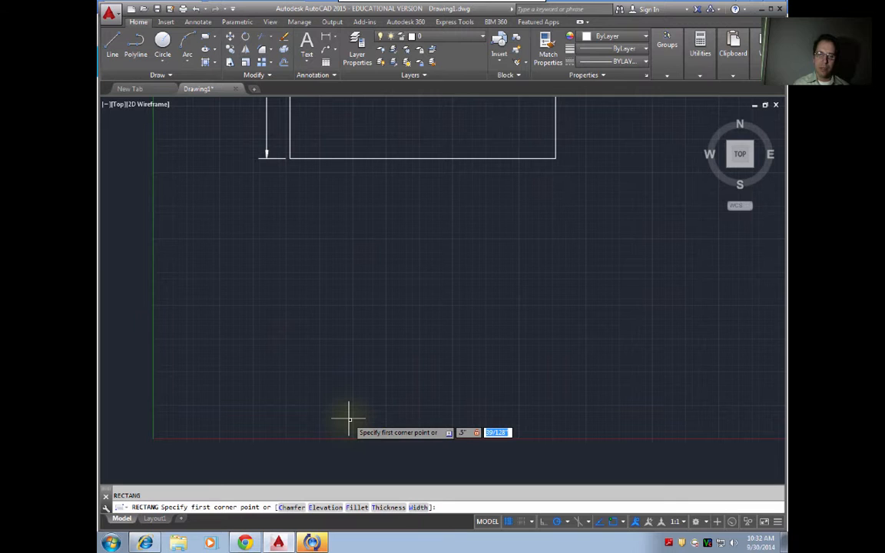
pyautogui.write('.')
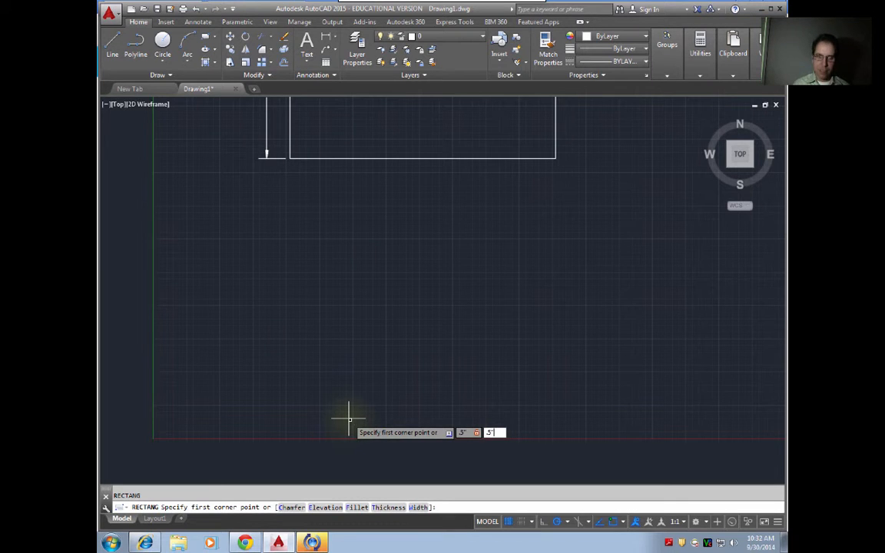
pyautogui.write('5')
pyautogui.press('Return')
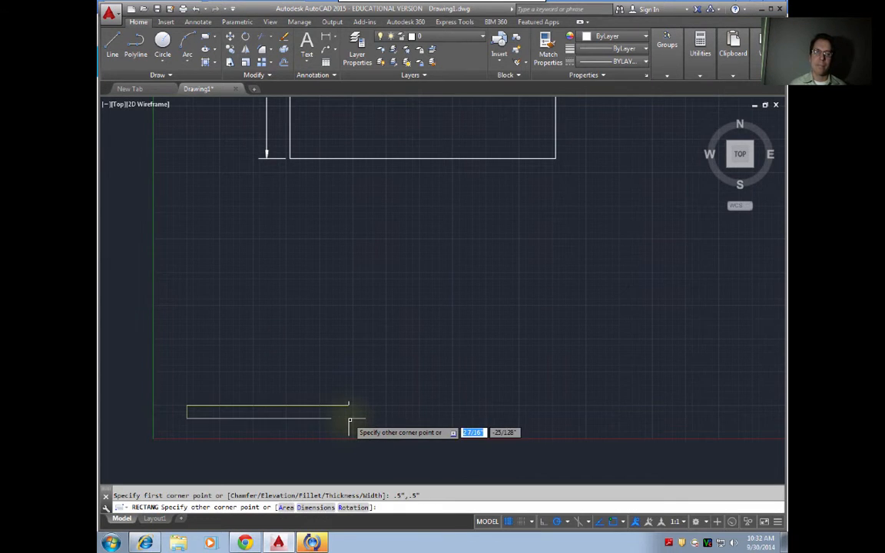
pyautogui.press('Escape')
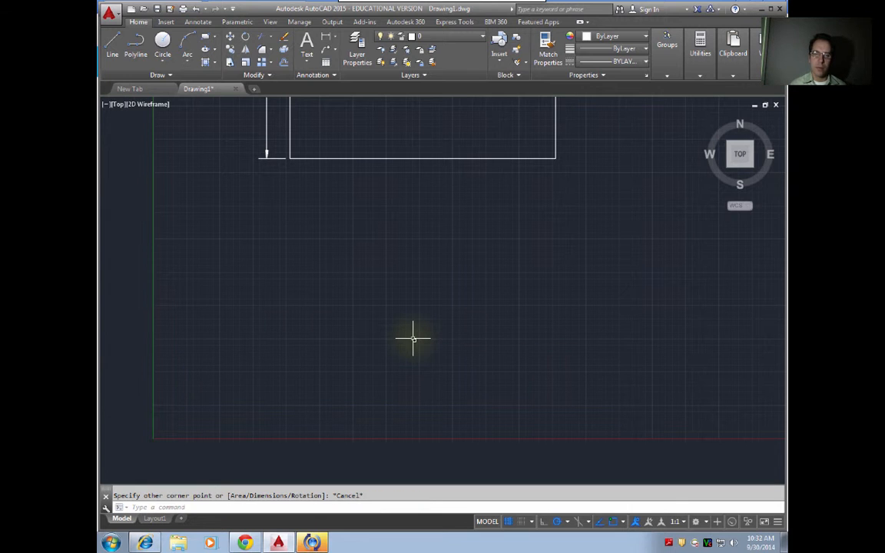
# Step: Draw a .5" by .5" square in the empty grid area below the smallest dimensioned rectangle
pyautogui.write('re')
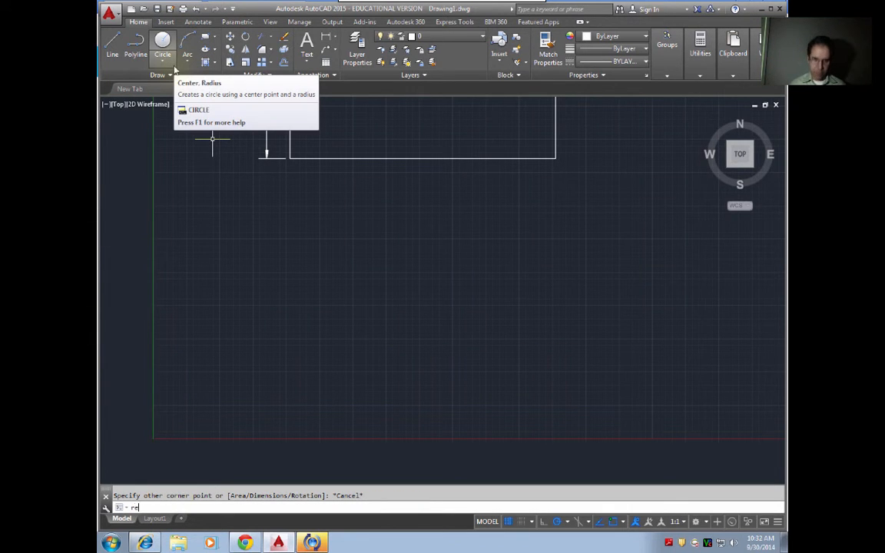
pyautogui.write('c')
pyautogui.press('Return')
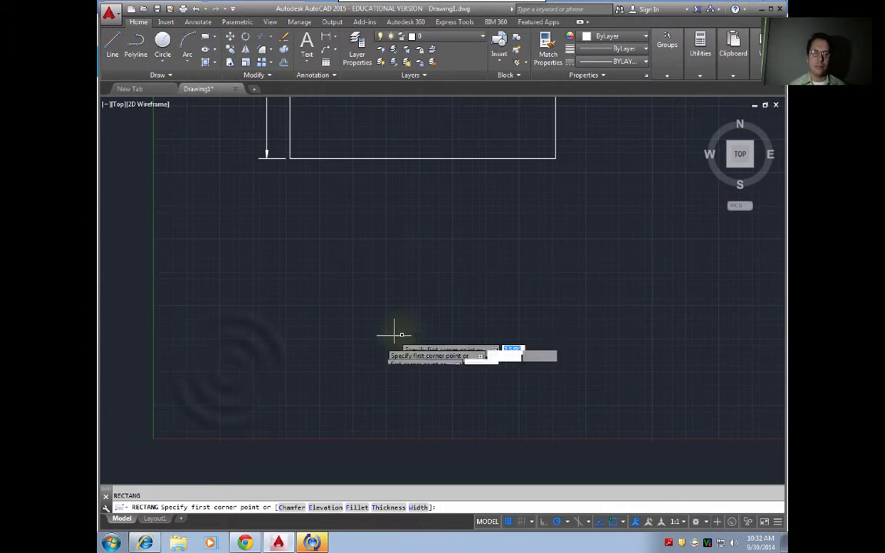
pyautogui.click(234, 370)
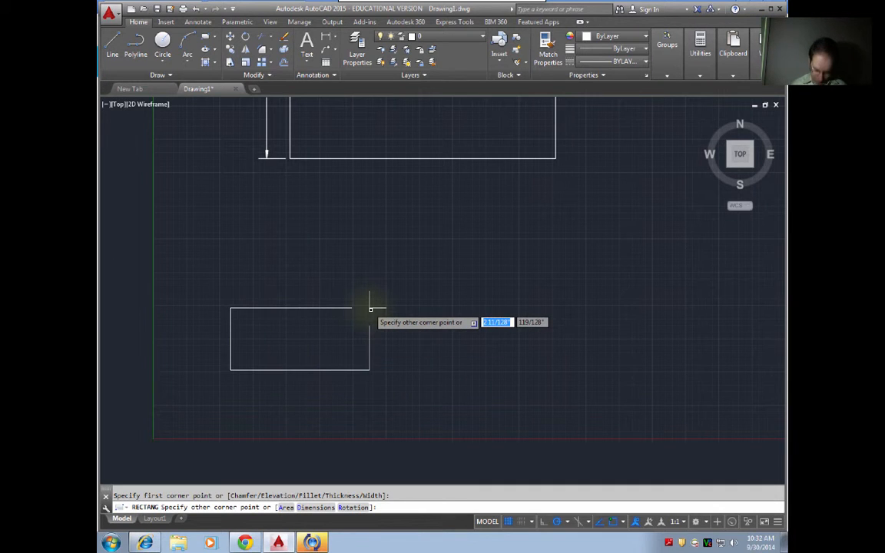
pyautogui.write('.5')
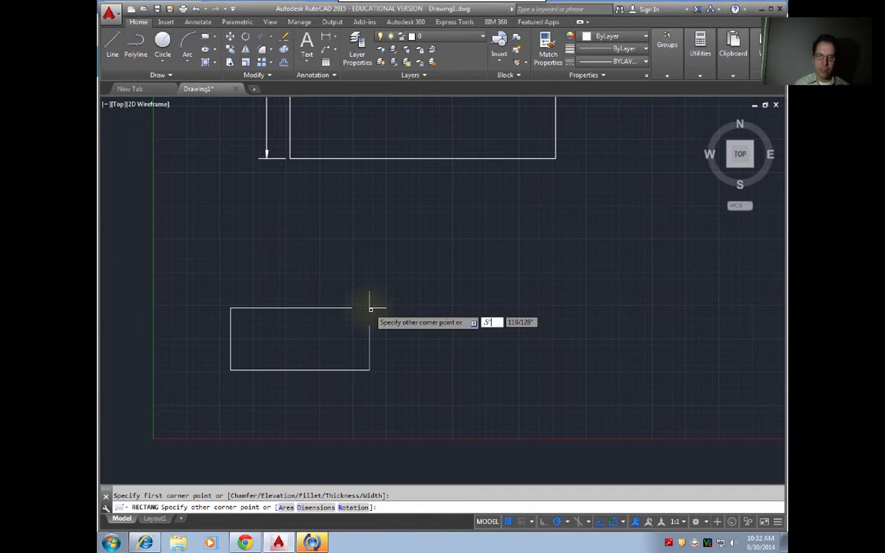
pyautogui.press('Tab')
pyautogui.write('.5')
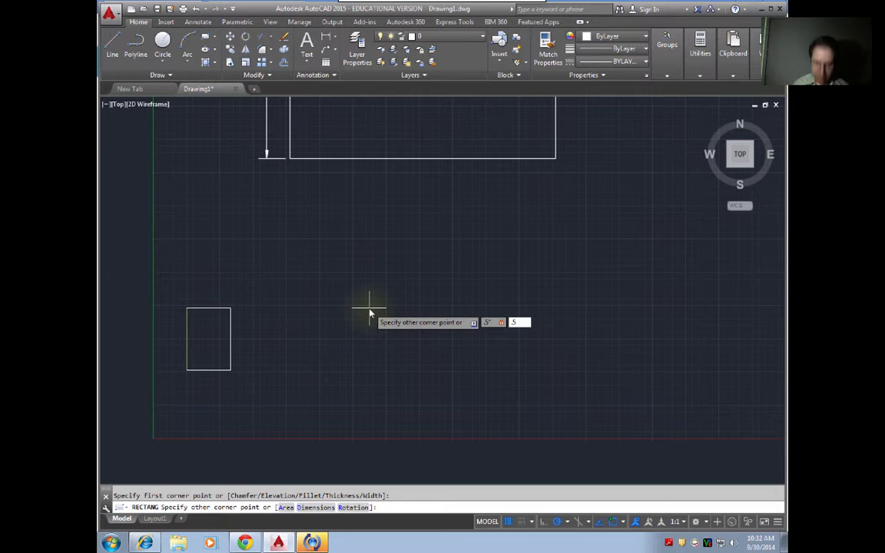
pyautogui.press('Return')
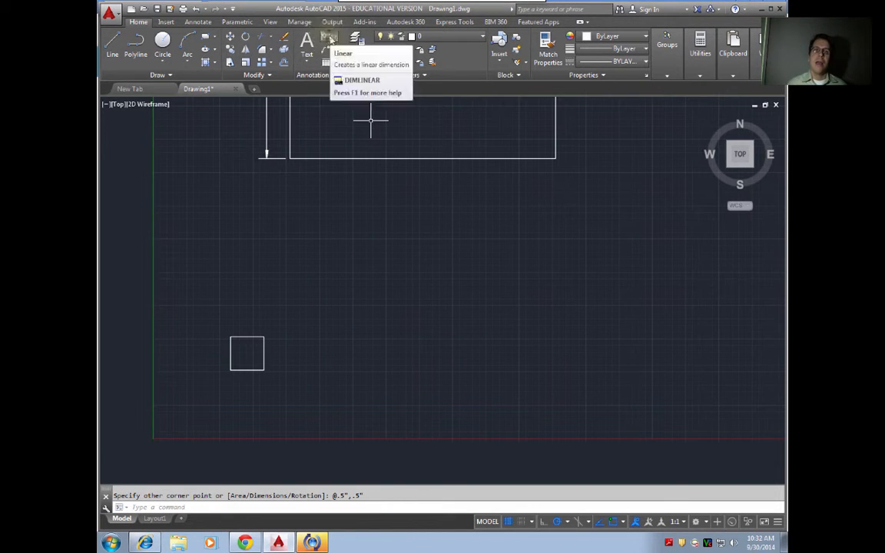
# Step: Add a horizontal linear dimension above the top edge of the .5" square
pyautogui.click(329, 38)
pyautogui.click(231, 336)
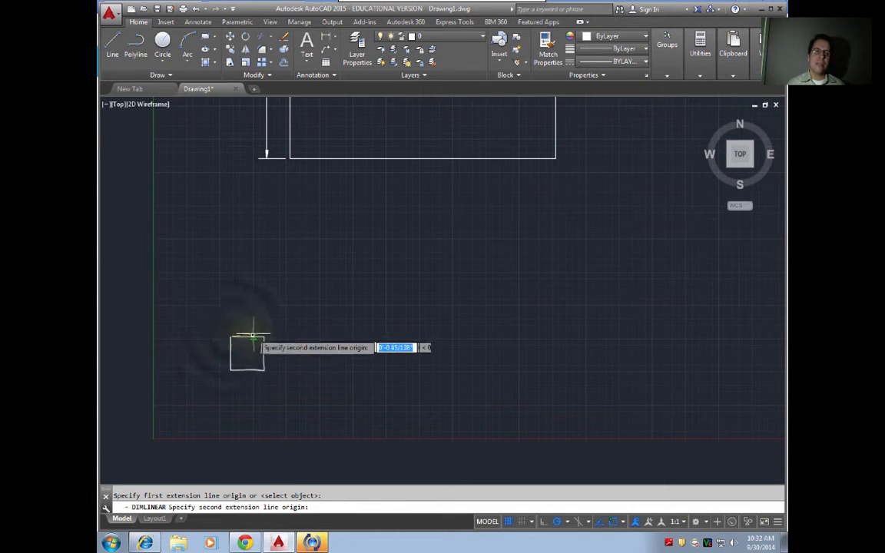
pyautogui.click(264, 336)
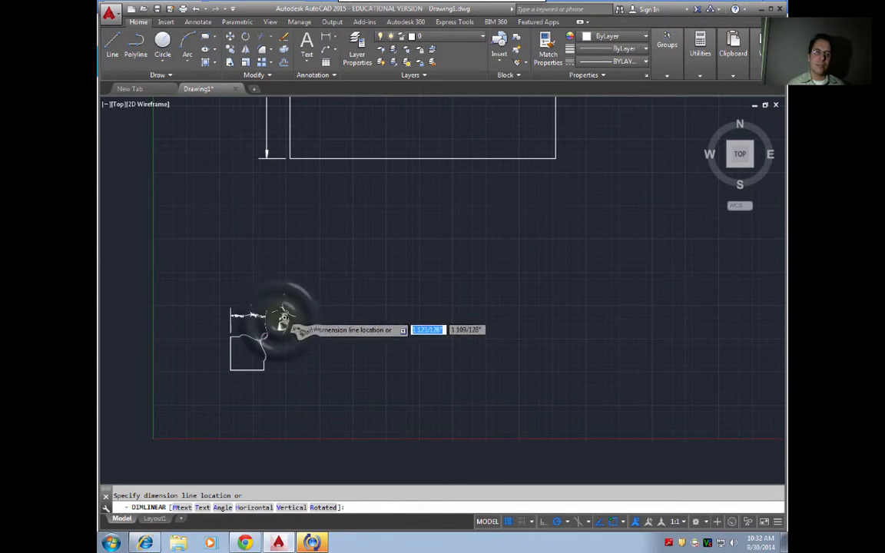
pyautogui.click(280, 316)
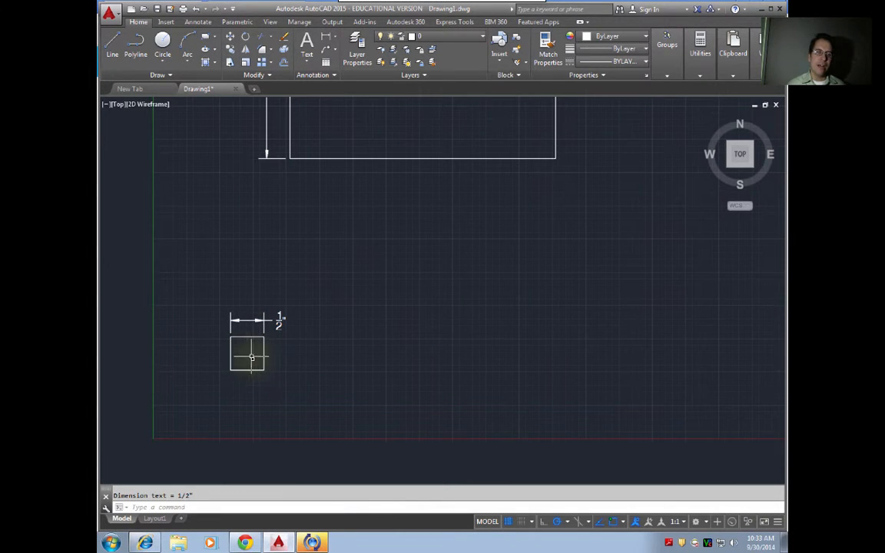
# Step: Add a vertical linear dimension outside the left edge of the .5" square
pyautogui.scroll(4, 251, 357)
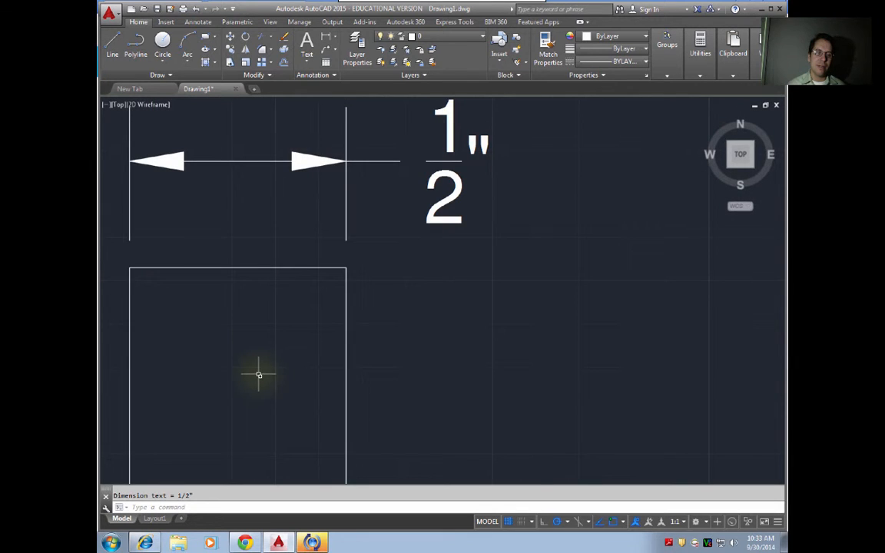
pyautogui.press('Escape')
pyautogui.scroll(-4, 257, 376)
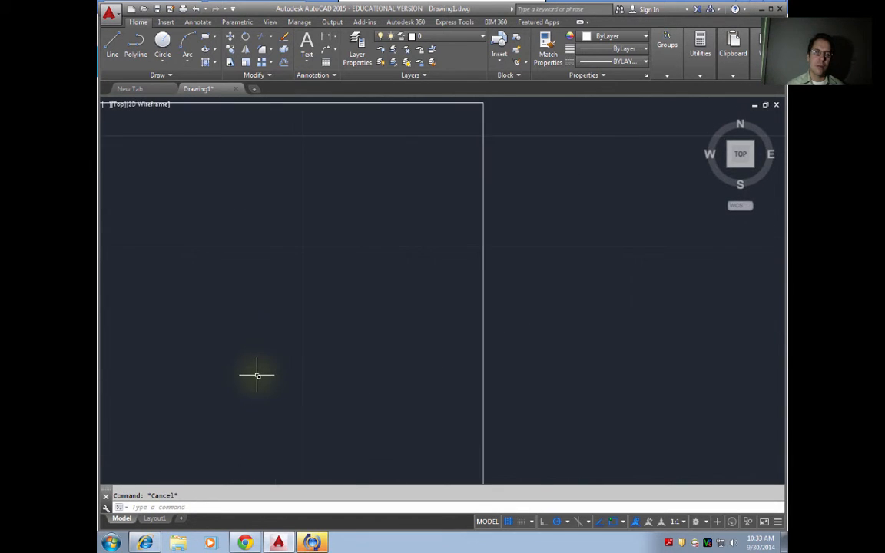
pyautogui.moveTo(258, 375); pyautogui.dragTo(366, 375, button='middle')
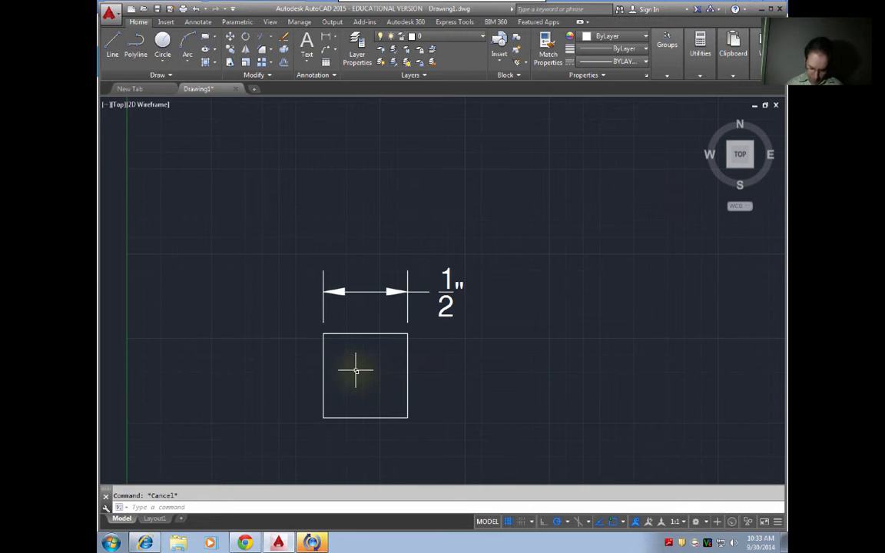
pyautogui.press('Return')
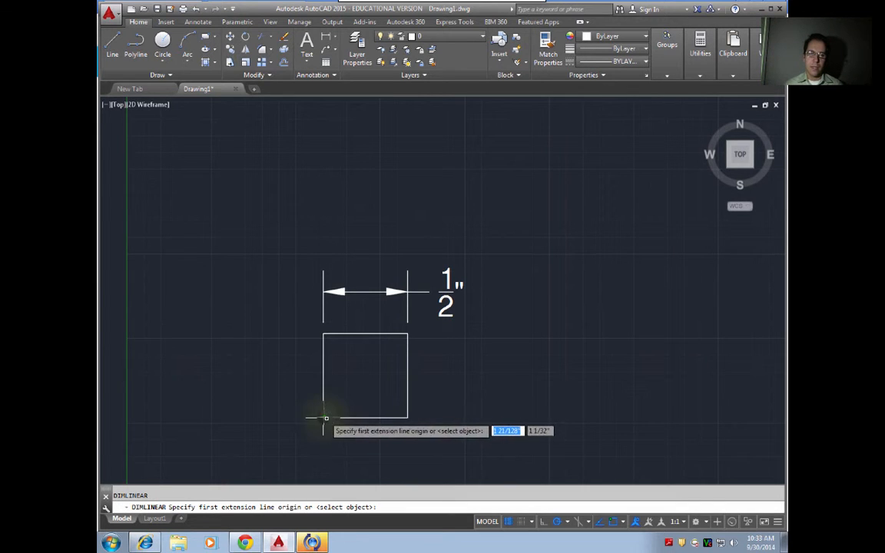
pyautogui.click(323, 418)
pyautogui.click(323, 333)
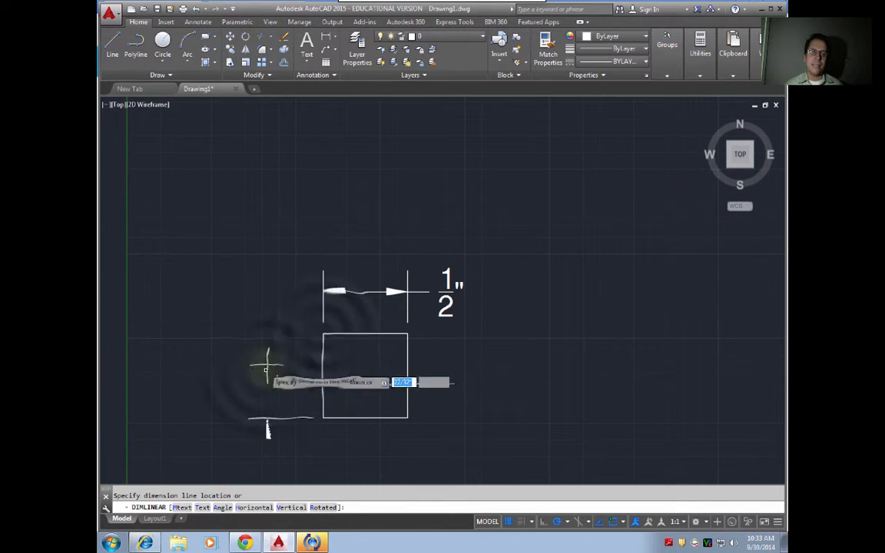
pyautogui.click(262, 372)
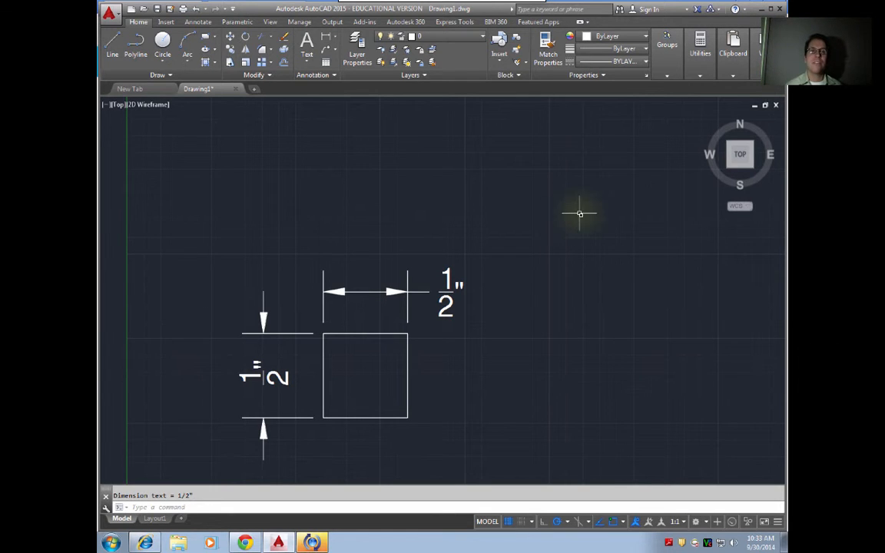
# Step: Draw a 1/16" by 1/32" rectangle in the empty area to the right of the half-inch square
pyautogui.click(204, 37)
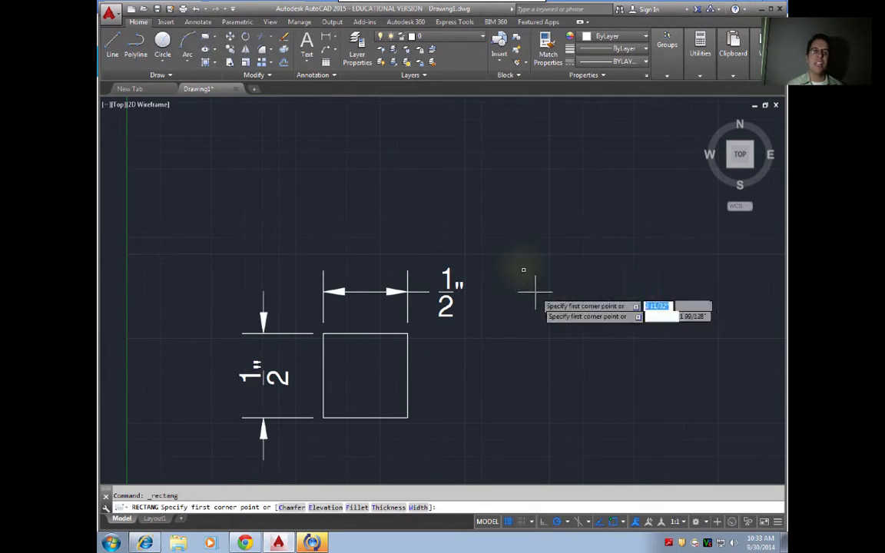
pyautogui.click(501, 386)
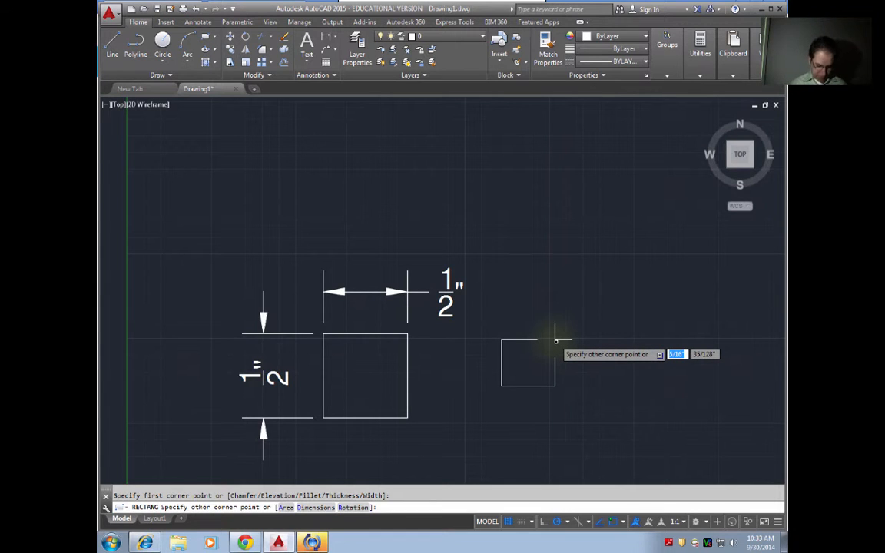
pyautogui.write('1')
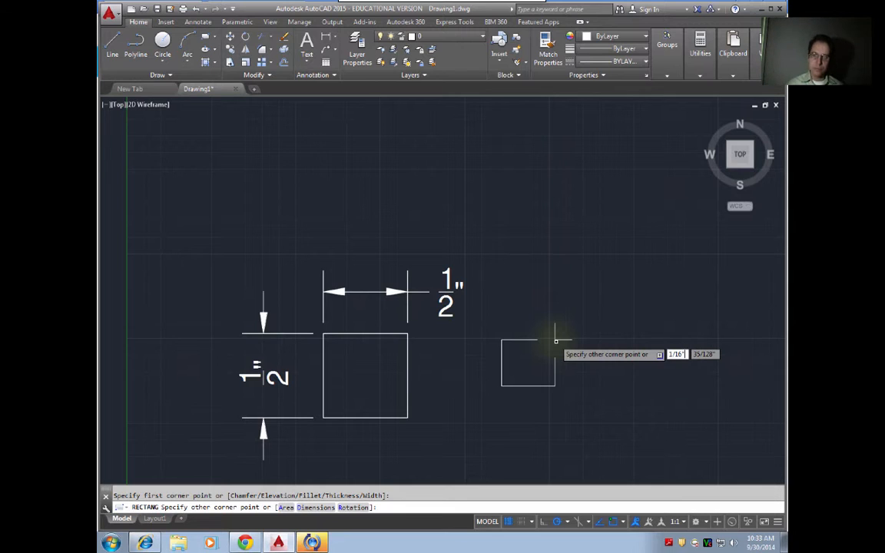
pyautogui.press('Tab')
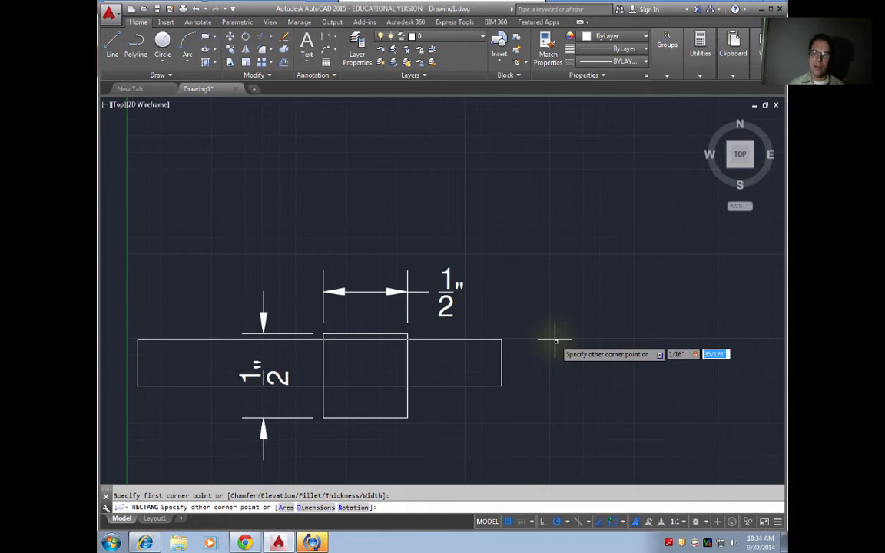
pyautogui.write('1/32')
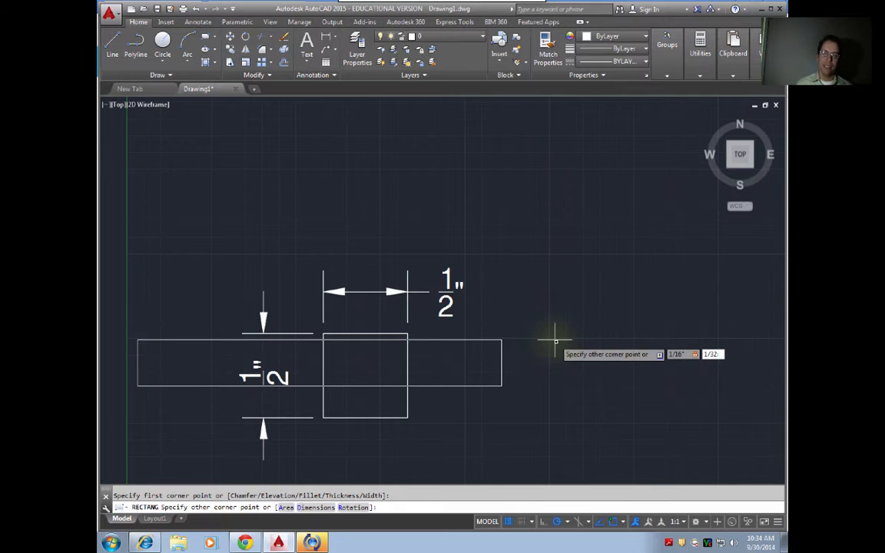
pyautogui.write('"')
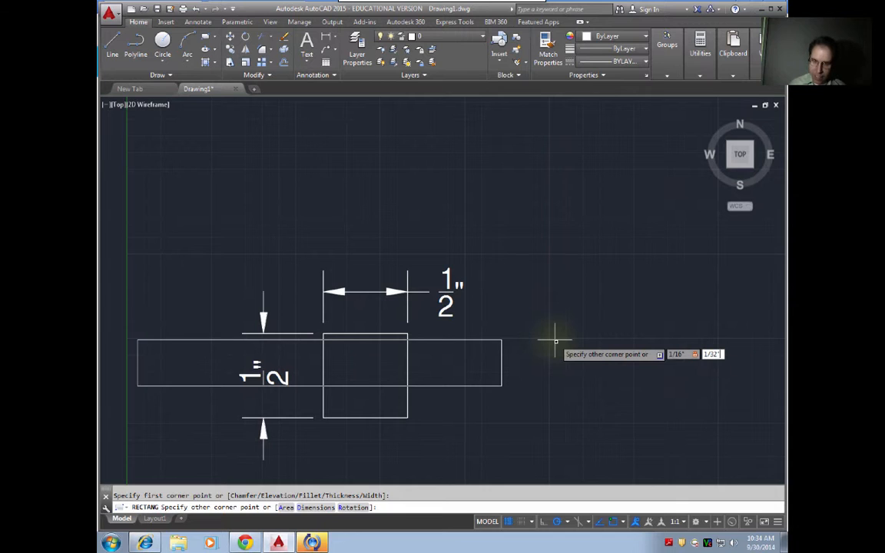
pyautogui.press('Return')
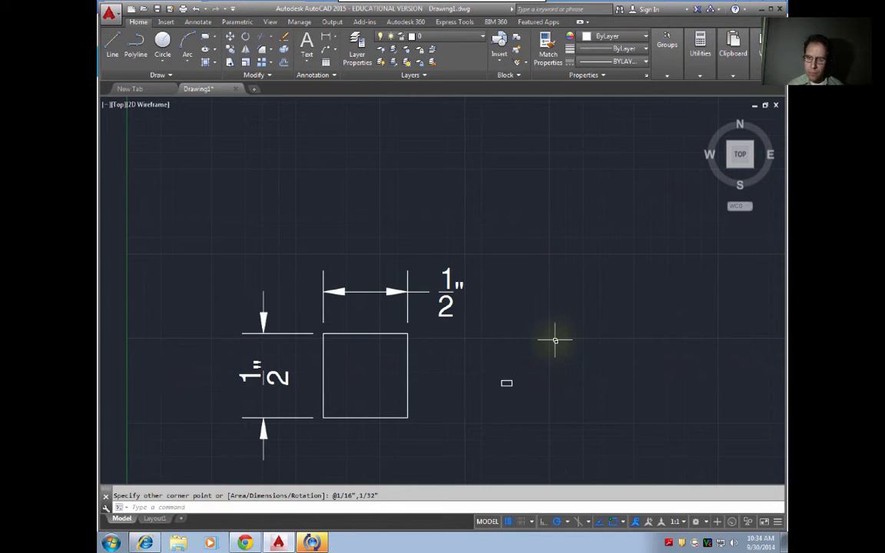
# Step: Add a horizontal linear dimension above the top edge of the tiny rectangle
pyautogui.scroll(5, 508, 381)
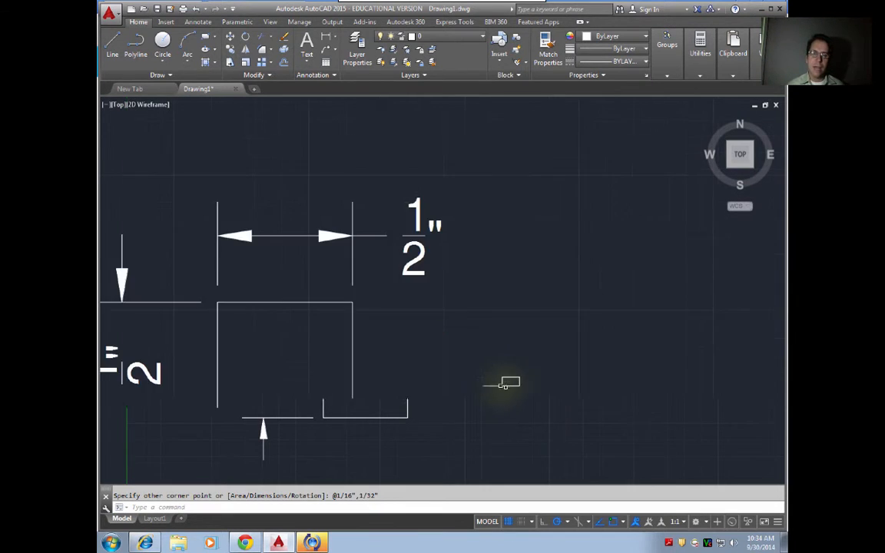
pyautogui.scroll(3, 511, 382)
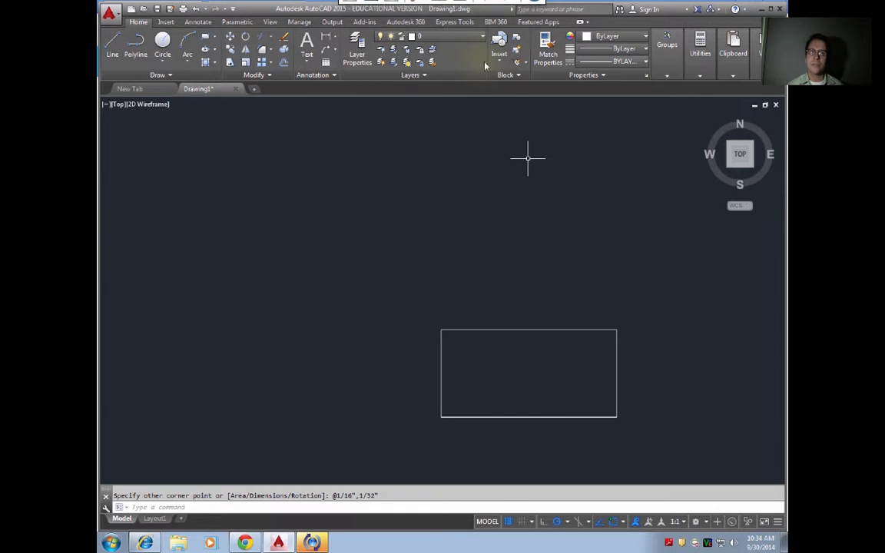
pyautogui.click(325, 36)
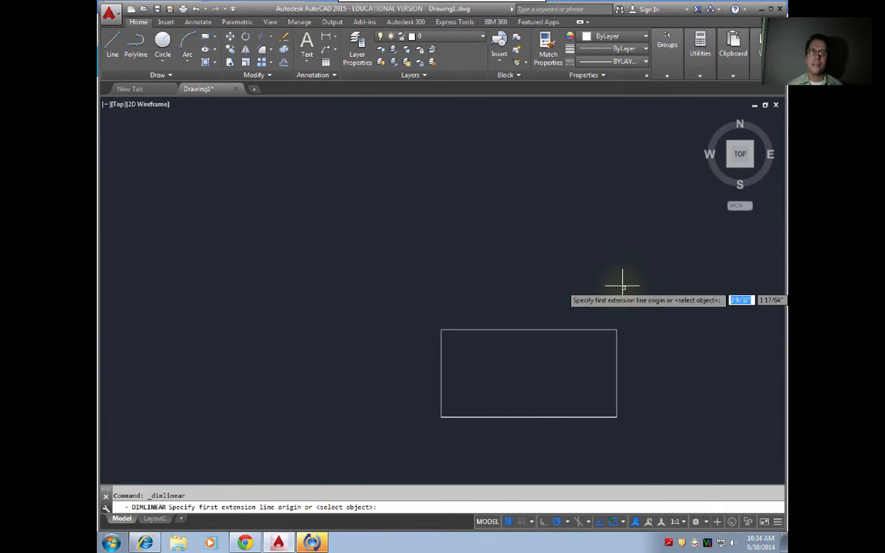
pyautogui.click(616, 330)
pyautogui.click(441, 330)
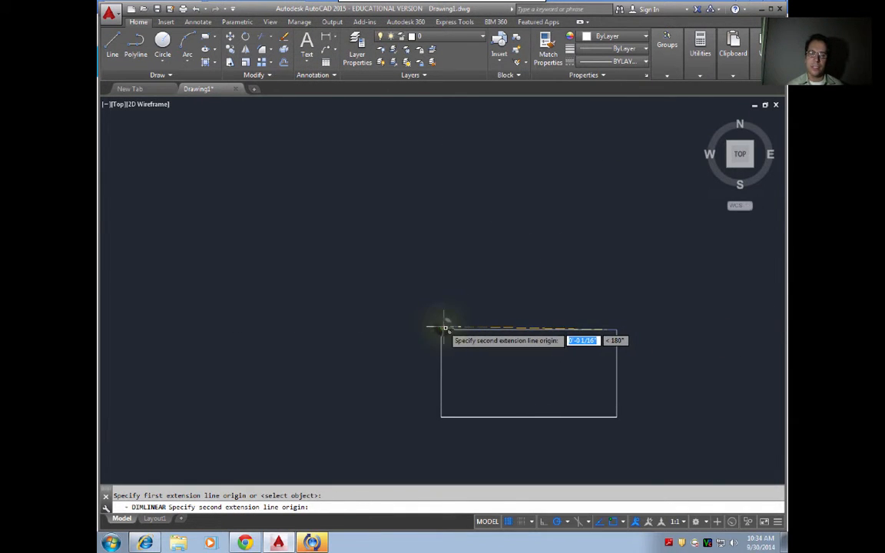
pyautogui.scroll(4, 505, 258)
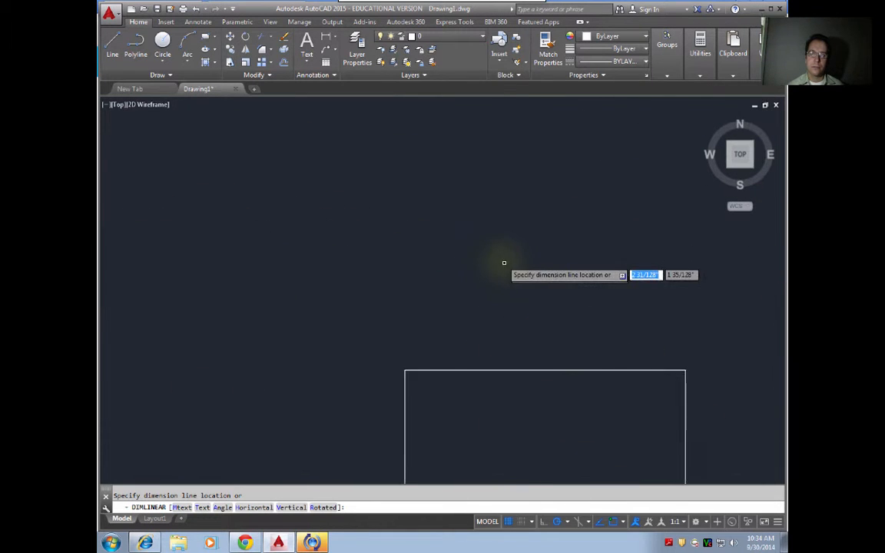
pyautogui.scroll(-7, 506, 258)
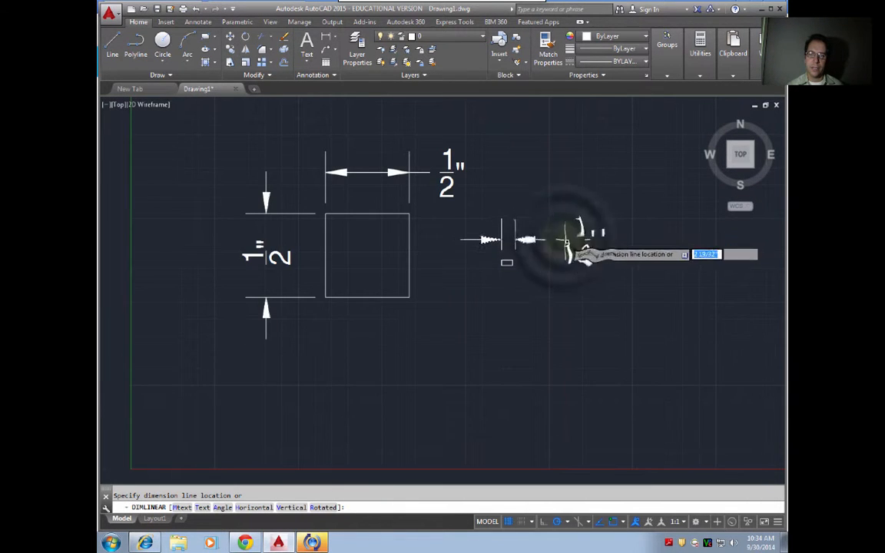
pyautogui.click(563, 237)
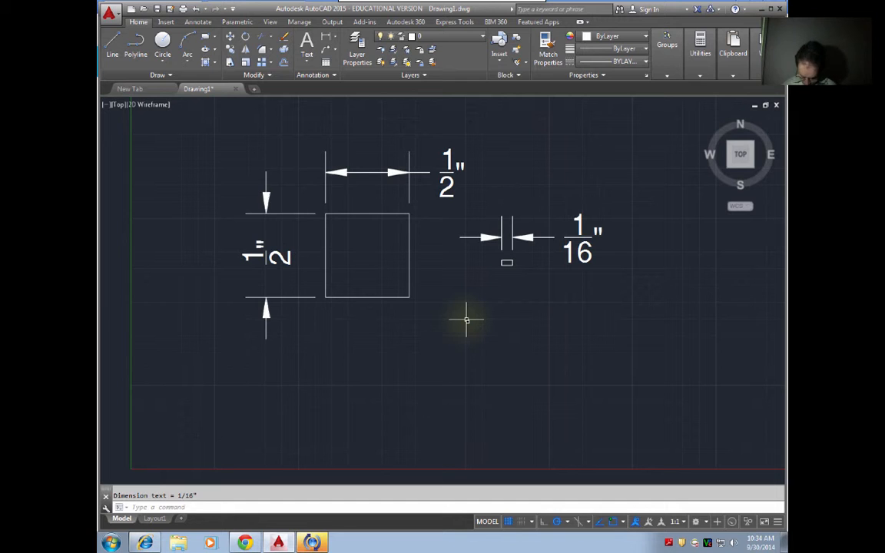
pyautogui.press('Return')
pyautogui.click(507, 261)
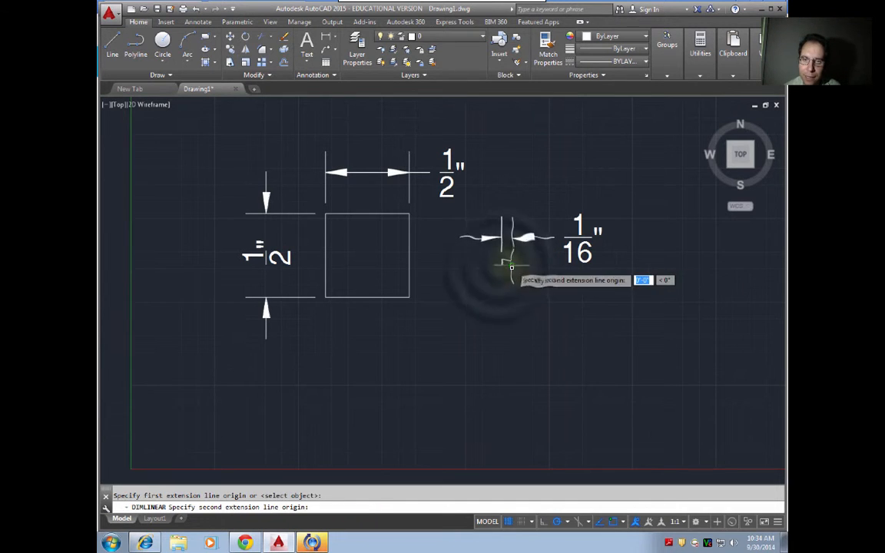
pyautogui.click(500, 266)
pyautogui.press('Escape')
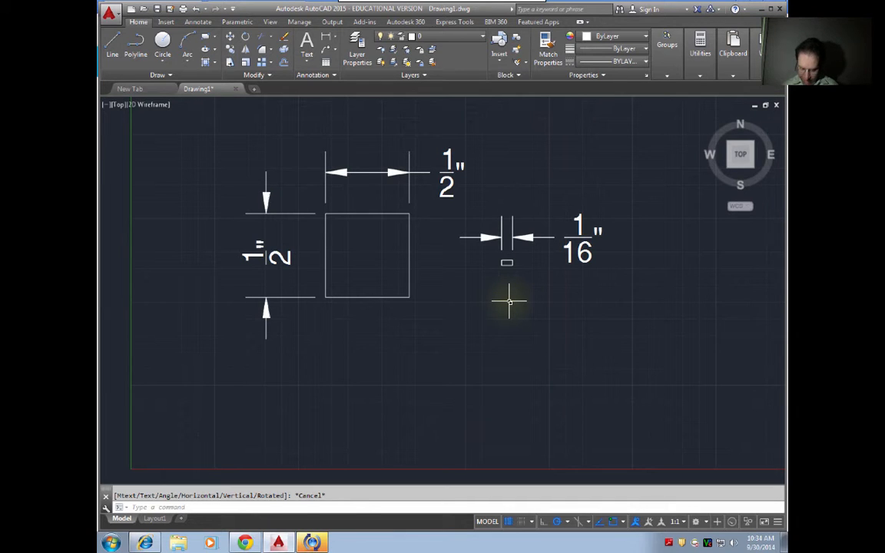
pyautogui.press('Return')
pyautogui.click(507, 261)
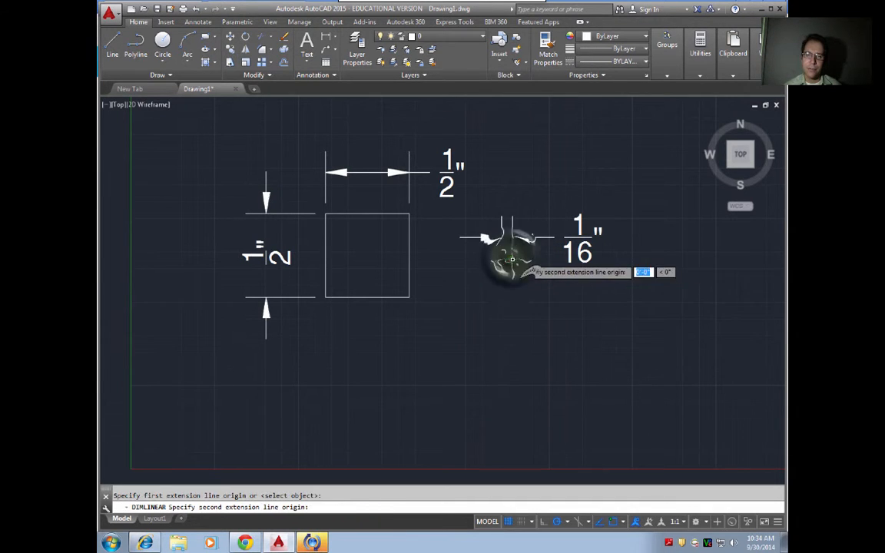
pyautogui.click(509, 262)
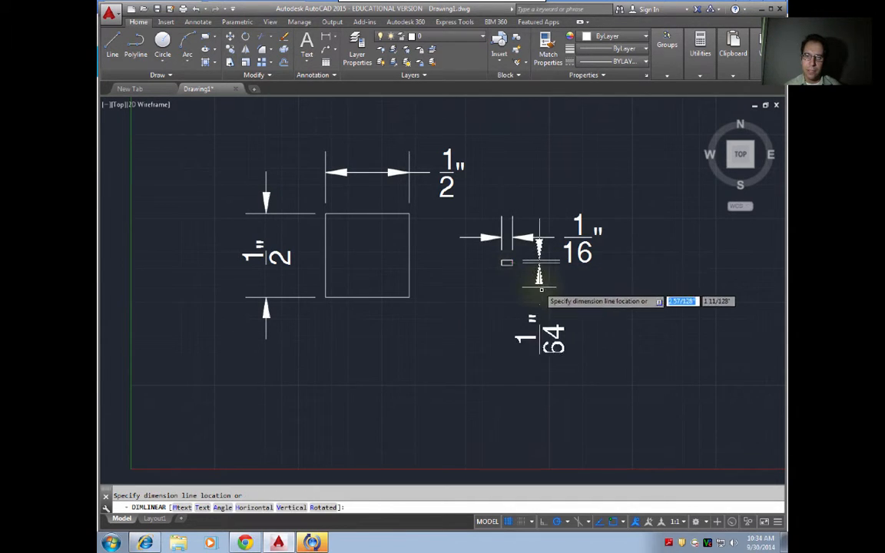
pyautogui.press('Escape')
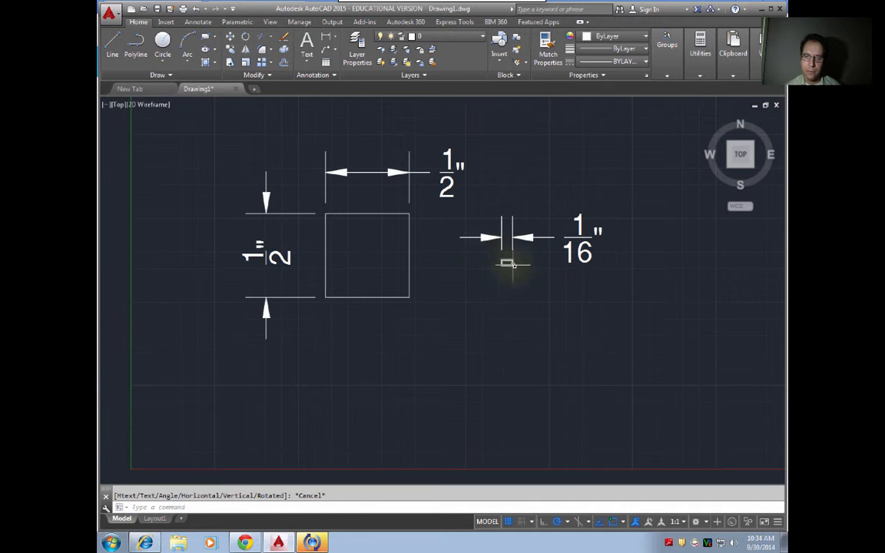
# Step: Add a vertical linear dimension outside the right edge of the tiny rectangle, measured between its two right corners
pyautogui.scroll(-4, 511, 261)
pyautogui.scroll(9, 514, 262)
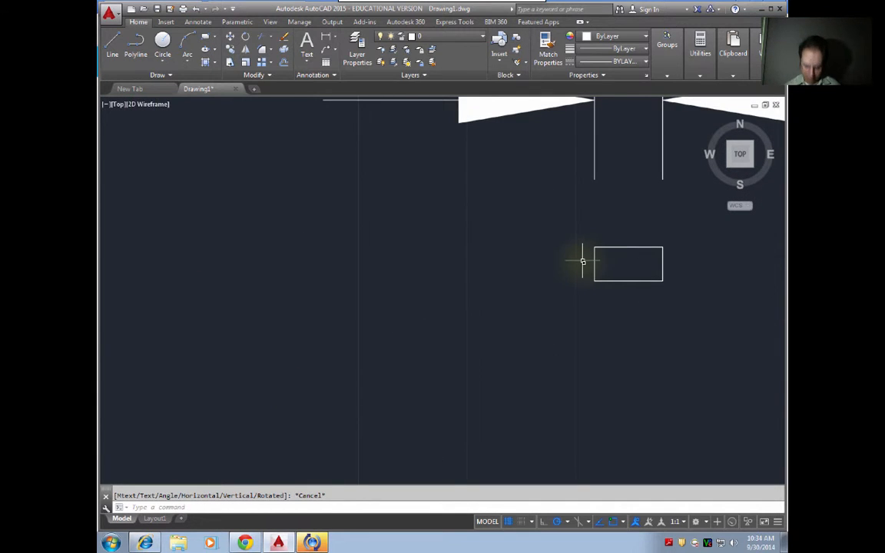
pyautogui.press('Return')
pyautogui.click(662, 247)
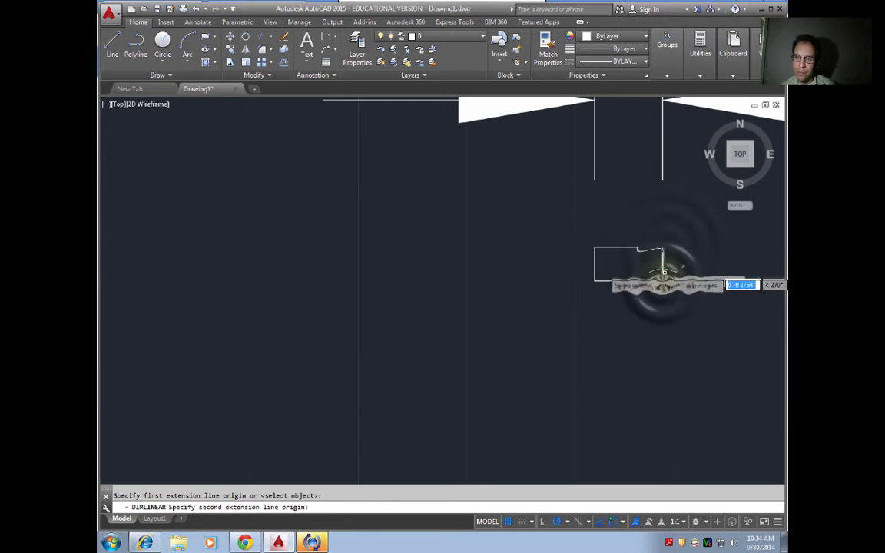
pyautogui.click(662, 281)
pyautogui.scroll(4, 698, 383)
pyautogui.scroll(-2, 698, 383)
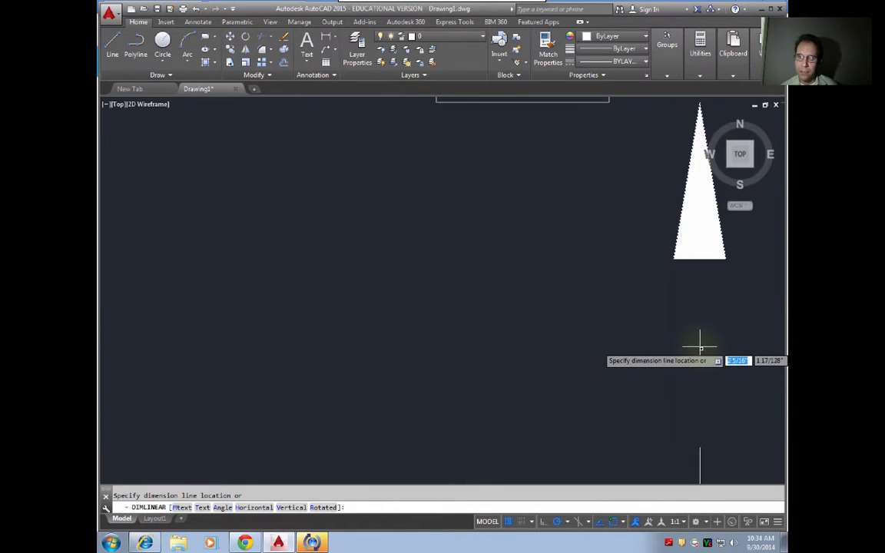
pyautogui.scroll(-4, 700, 345)
pyautogui.moveTo(699, 346); pyautogui.dragTo(464, 332, button='middle')
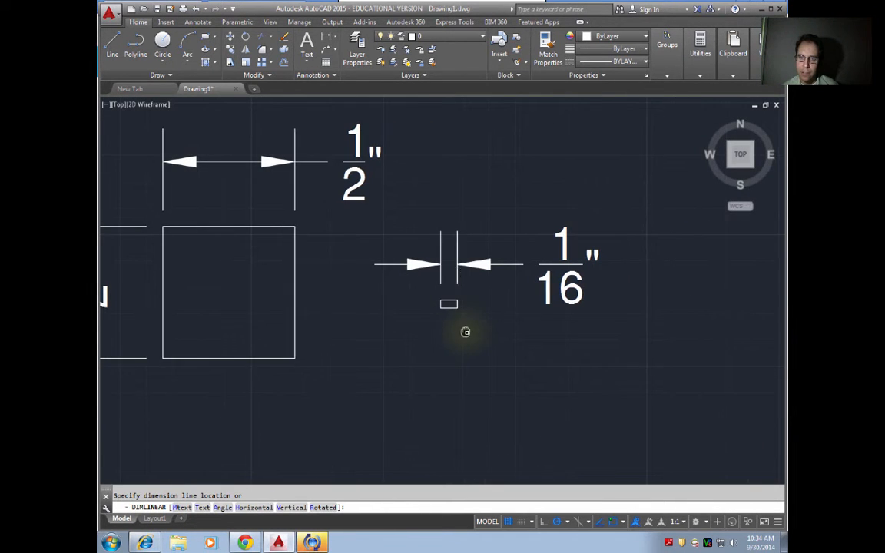
pyautogui.click(507, 336)
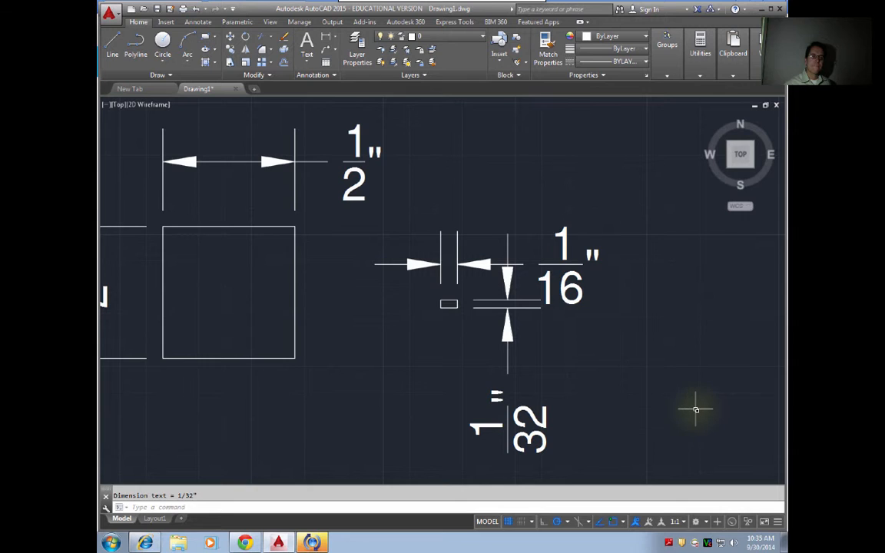
# Step: Draw a 1-5/16" wide by 1-15/16" high rectangle in the empty area to the right of the tiny dimensioned rectangle
pyautogui.scroll(-4, 695, 408)
pyautogui.moveTo(698, 412)
pyautogui.mouseDown(button='middle')
pyautogui.moveTo(477, 363)
pyautogui.moveTo(491, 368)
pyautogui.mouseUp(button='middle')
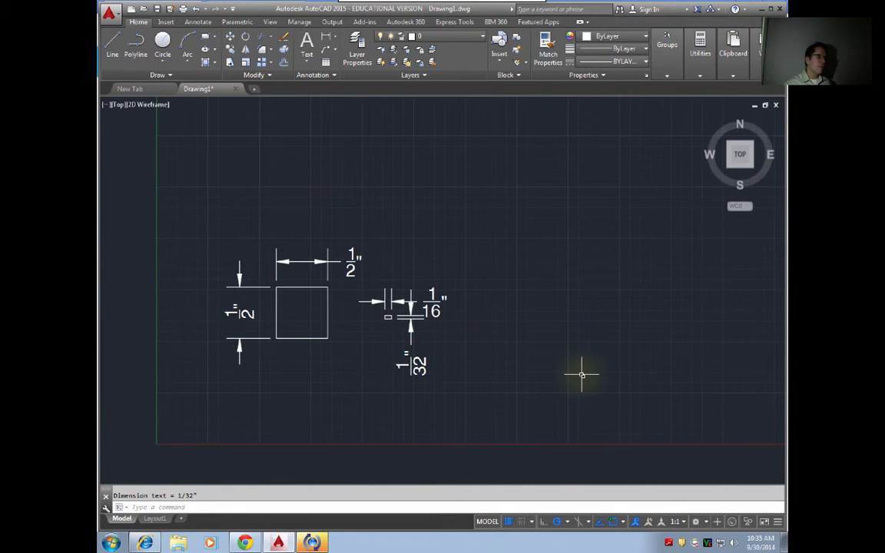
pyautogui.moveTo(592, 375); pyautogui.dragTo(523, 367, button='middle')
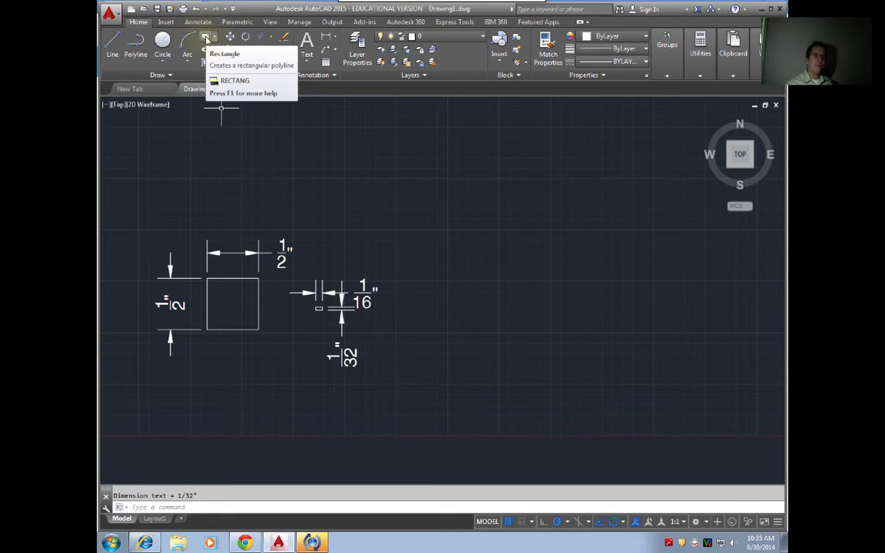
pyautogui.scroll(2, 507, 345)
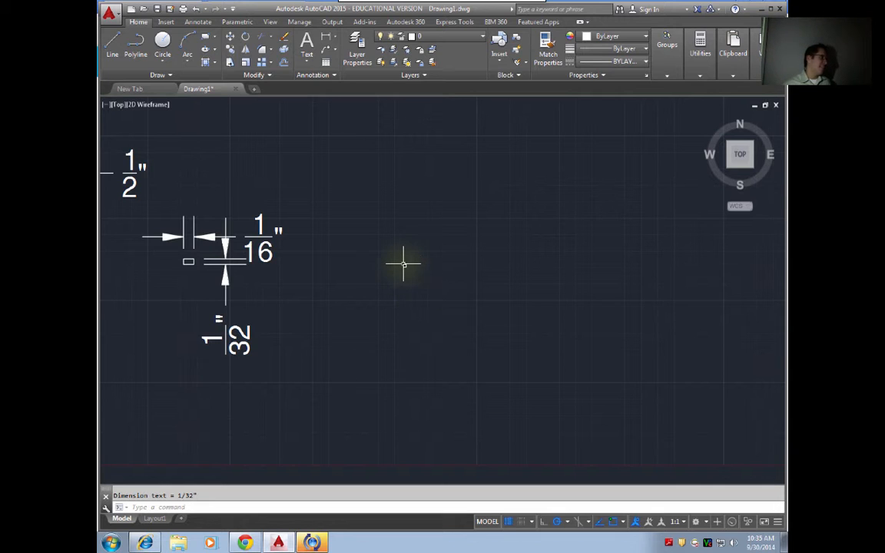
pyautogui.click(206, 38)
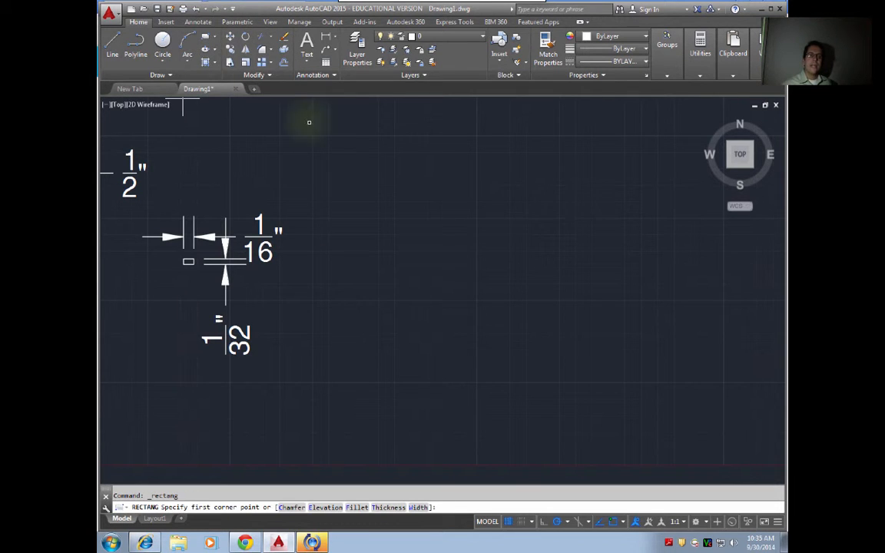
pyautogui.click(375, 299)
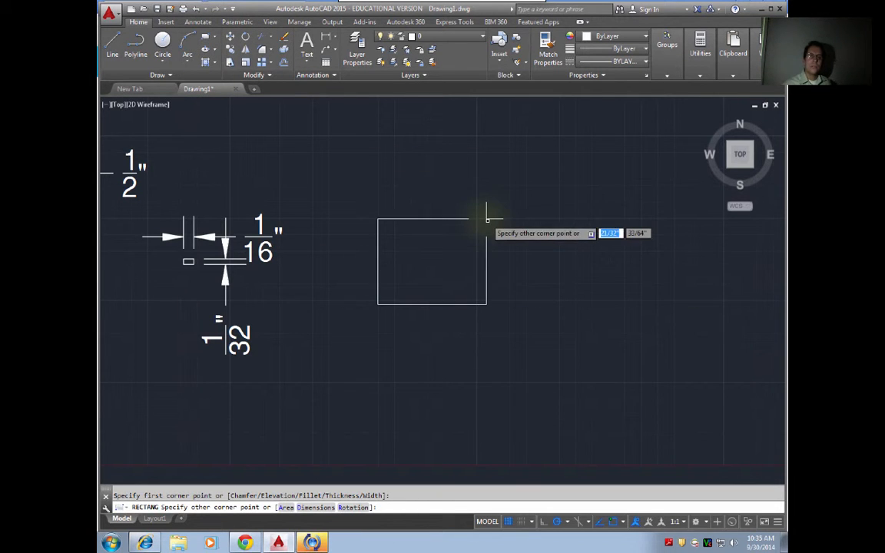
pyautogui.write('1')
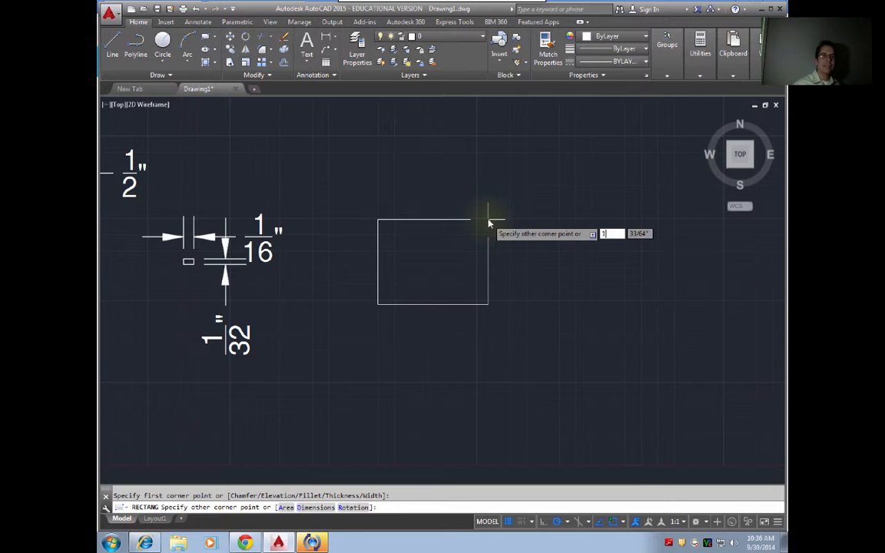
pyautogui.write('-')
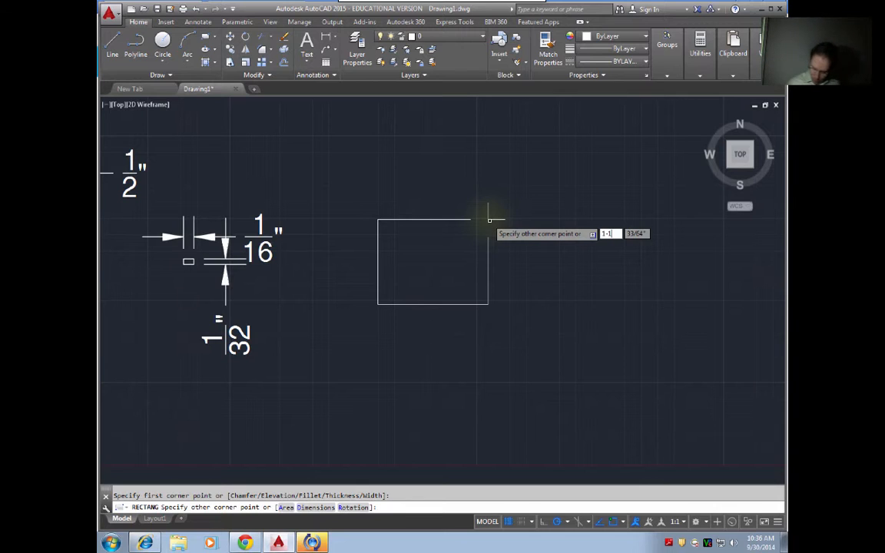
pyautogui.write('1')
pyautogui.press('BackSpace')
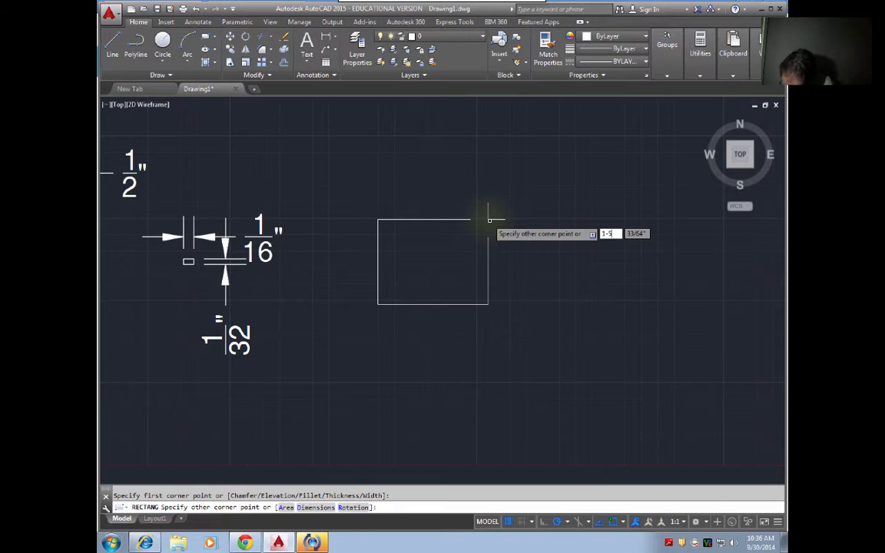
pyautogui.write('5/16')
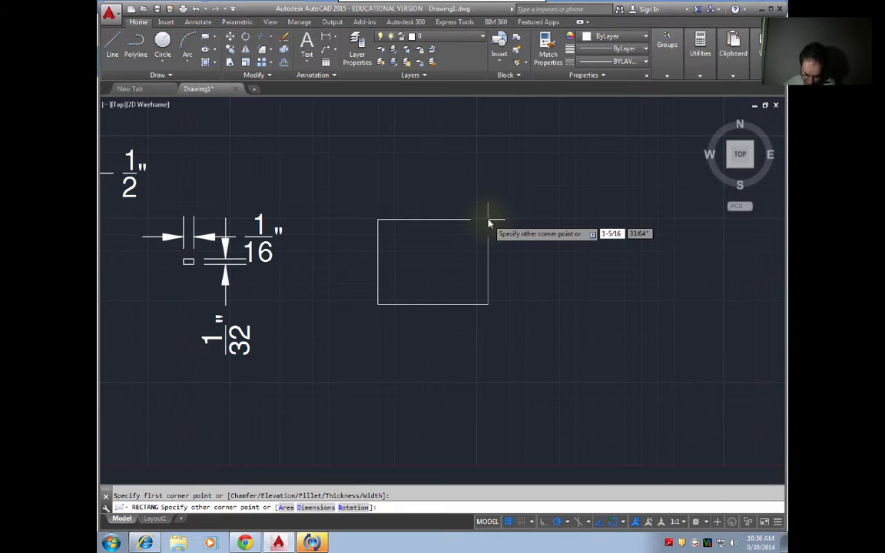
pyautogui.write('"')
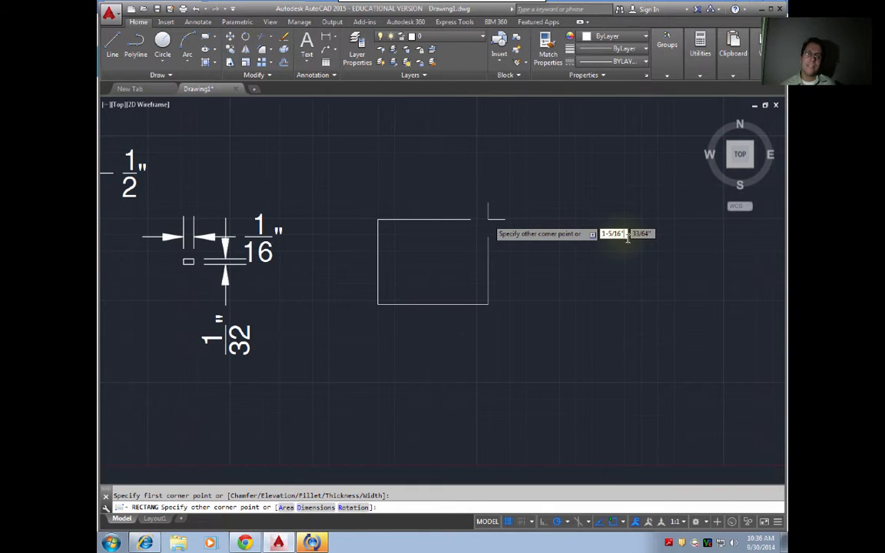
pyautogui.press('Tab')
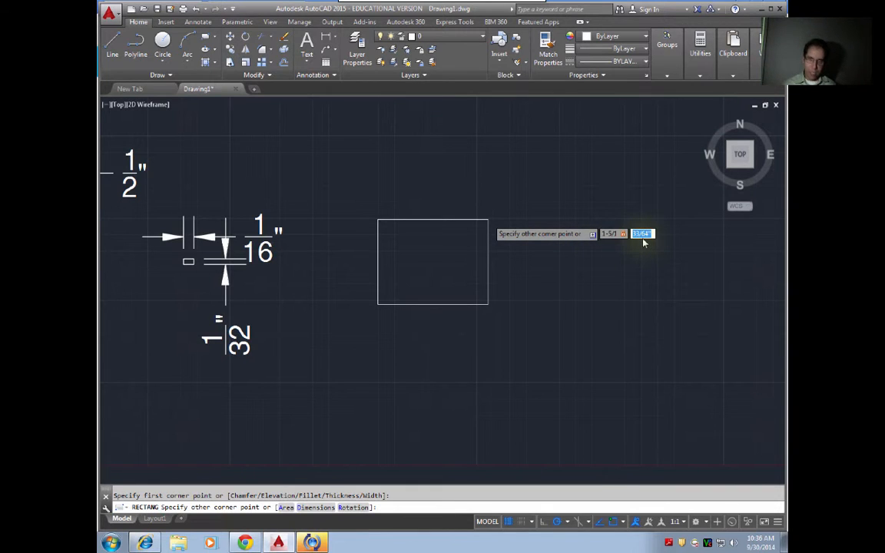
pyautogui.write('1')
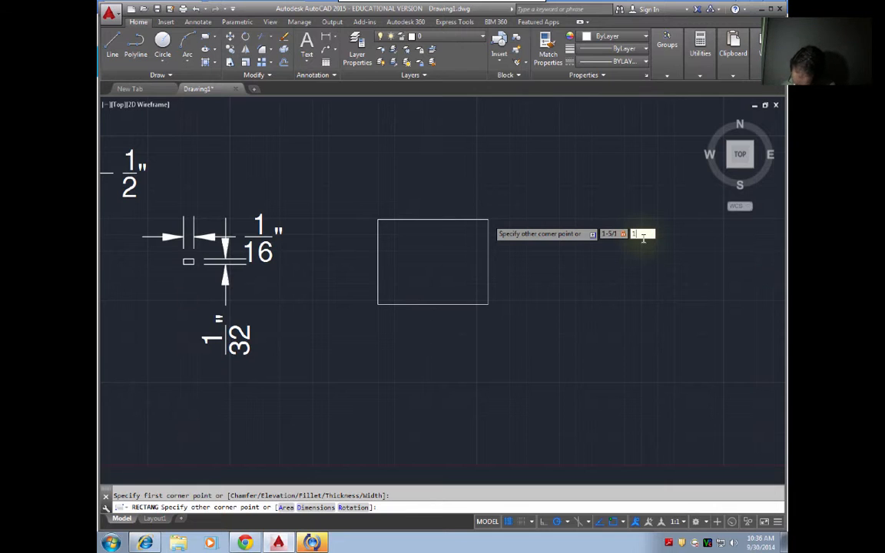
pyautogui.write('-15')
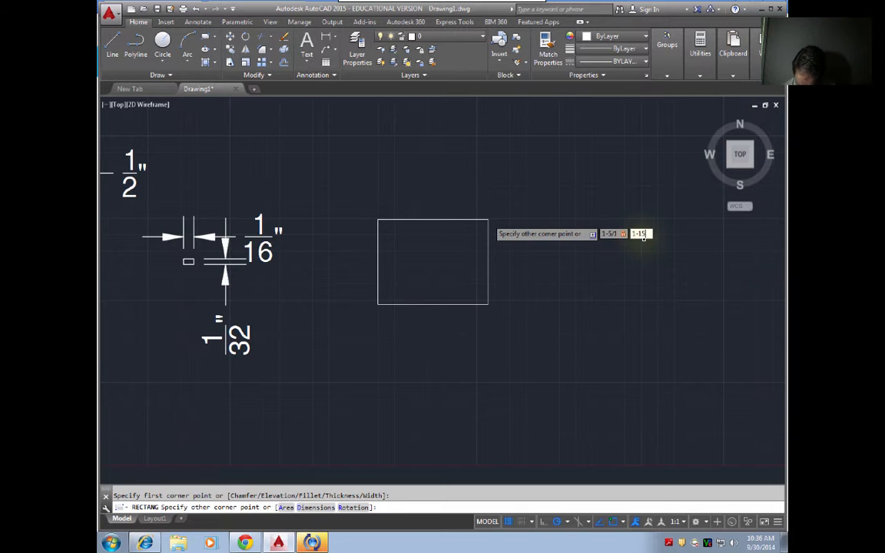
pyautogui.write('/1')
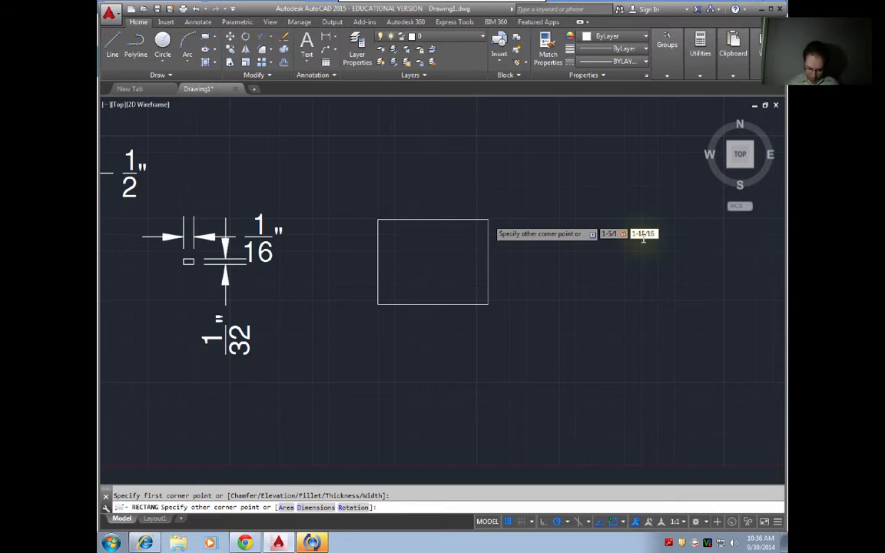
pyautogui.write('6"')
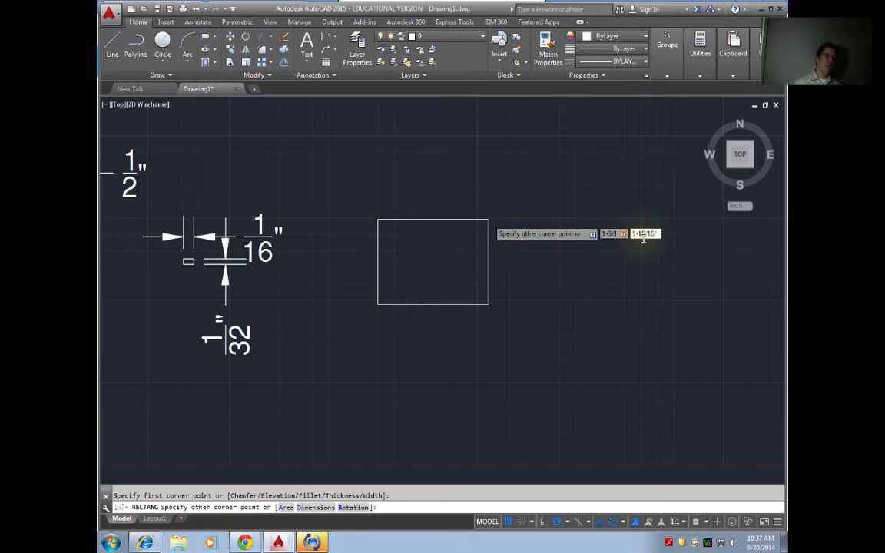
pyautogui.write('"')
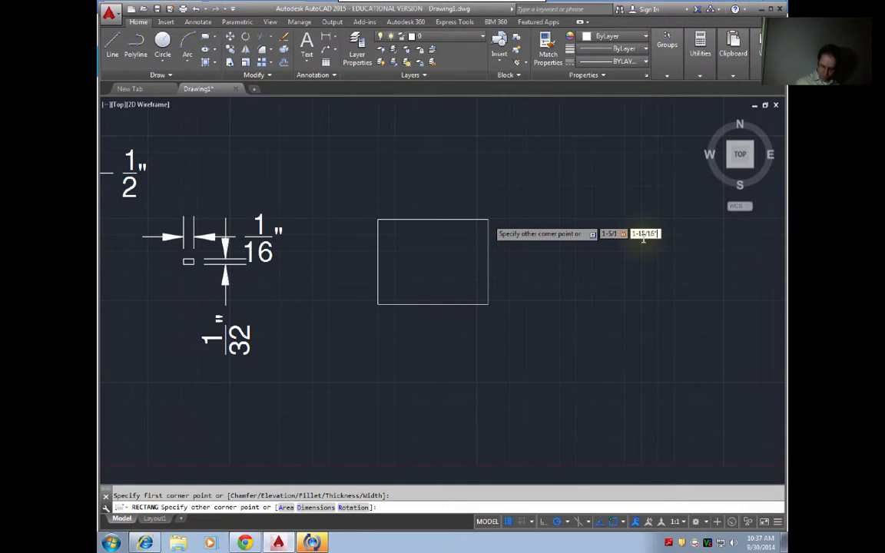
pyautogui.press('Return')
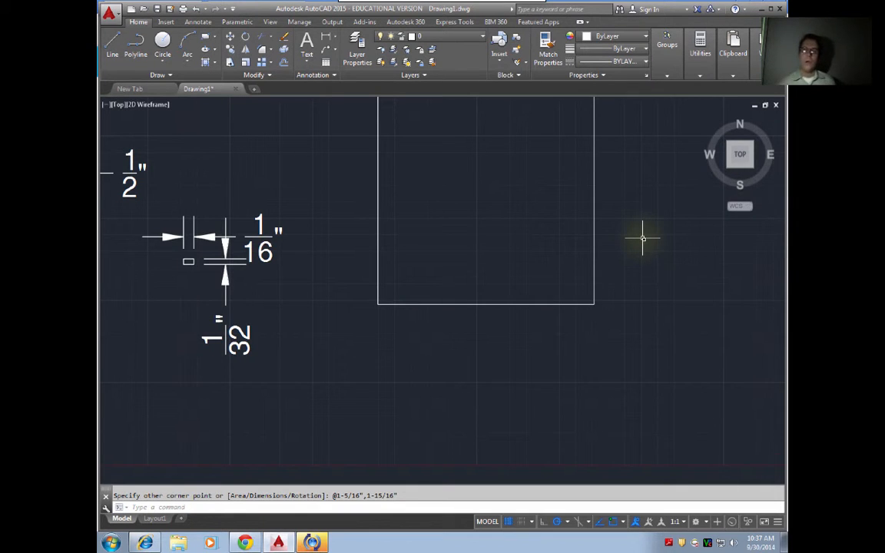
# Step: Add a vertical linear dimension outside the right edge of the new rectangle, measured between its two right corners
pyautogui.moveTo(652, 193)
pyautogui.mouseDown(button='middle')
pyautogui.moveTo(482, 366)
pyautogui.moveTo(499, 366)
pyautogui.moveTo(503, 350)
pyautogui.mouseUp(button='middle')
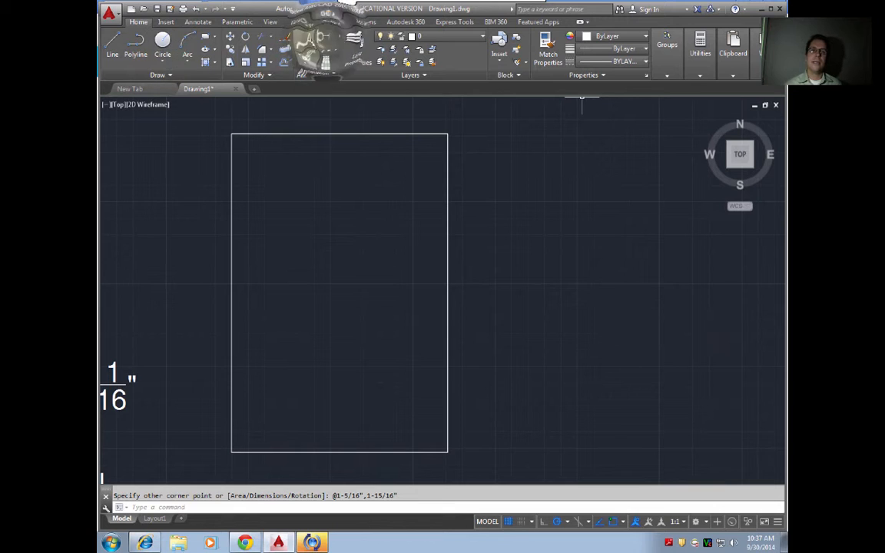
pyautogui.click(326, 36)
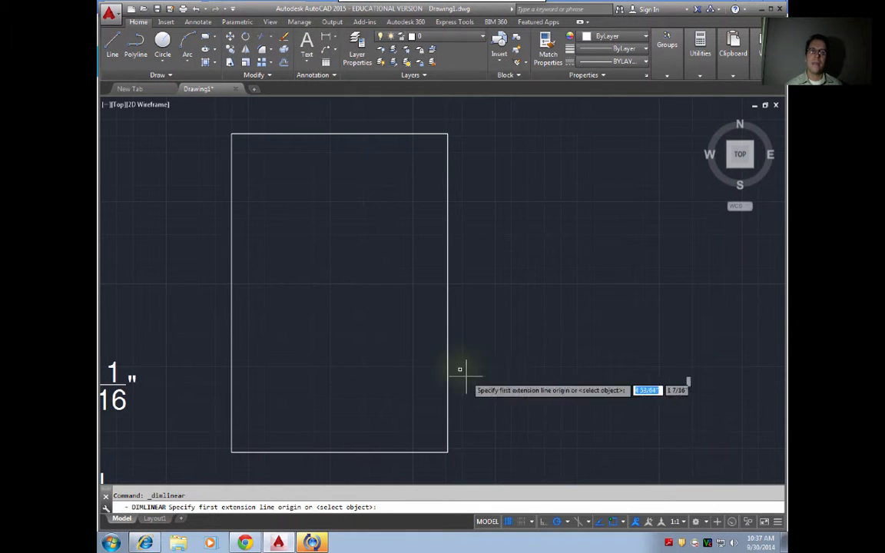
pyautogui.click(447, 452)
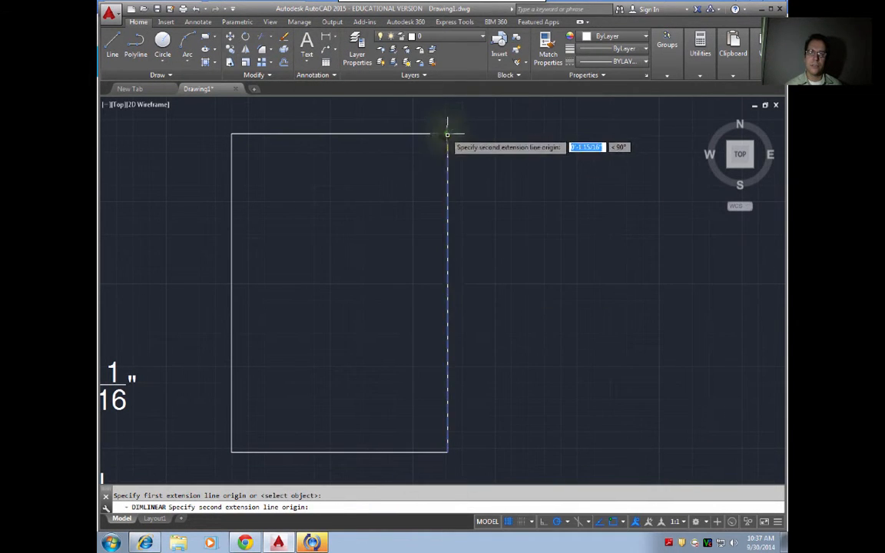
pyautogui.click(447, 133)
pyautogui.click(516, 307)
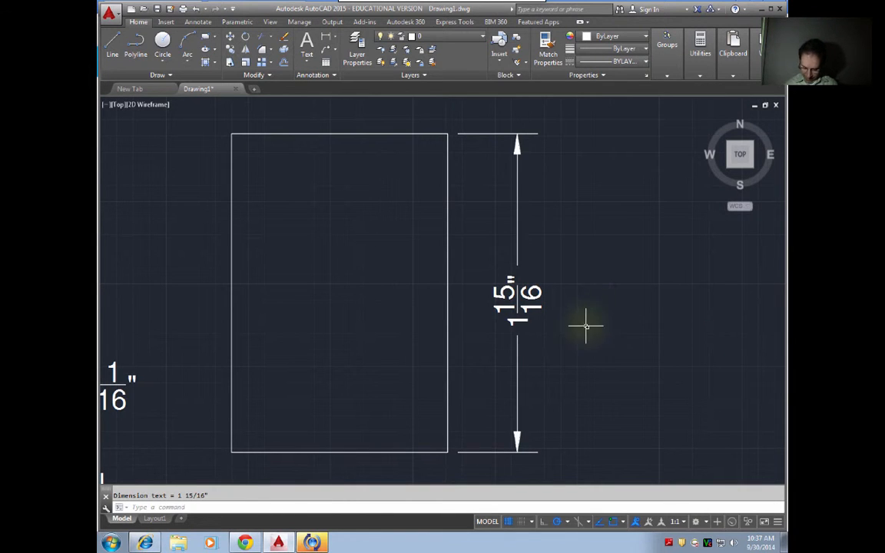
# Step: Add a horizontal linear dimension above the top edge of the same rectangle, measured between its two top corners
pyautogui.press('Return')
pyautogui.click(449, 134)
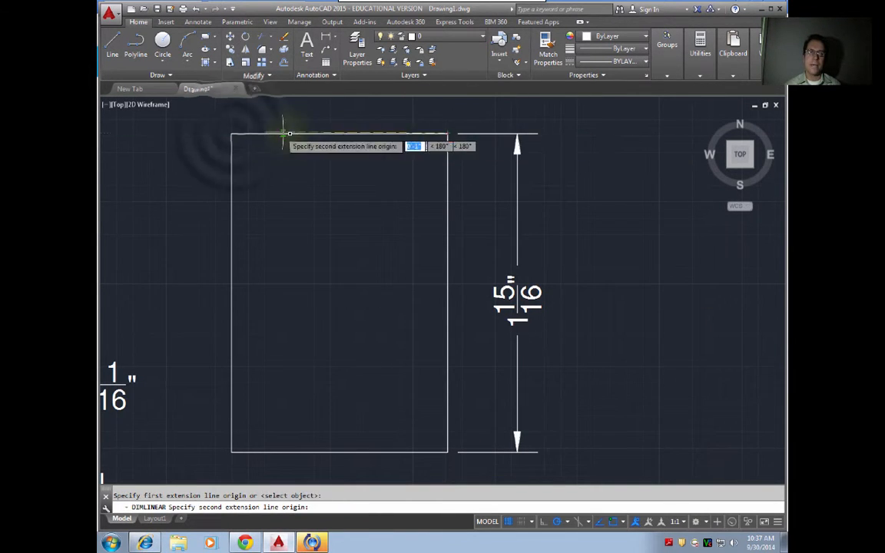
pyautogui.click(232, 134)
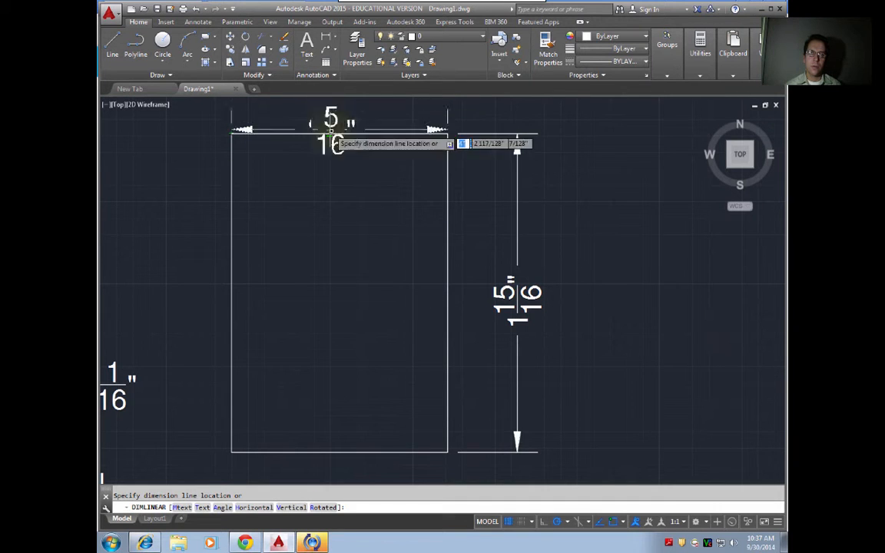
pyautogui.moveTo(330, 131); pyautogui.dragTo(332, 215, button='middle')
pyautogui.click(342, 182)
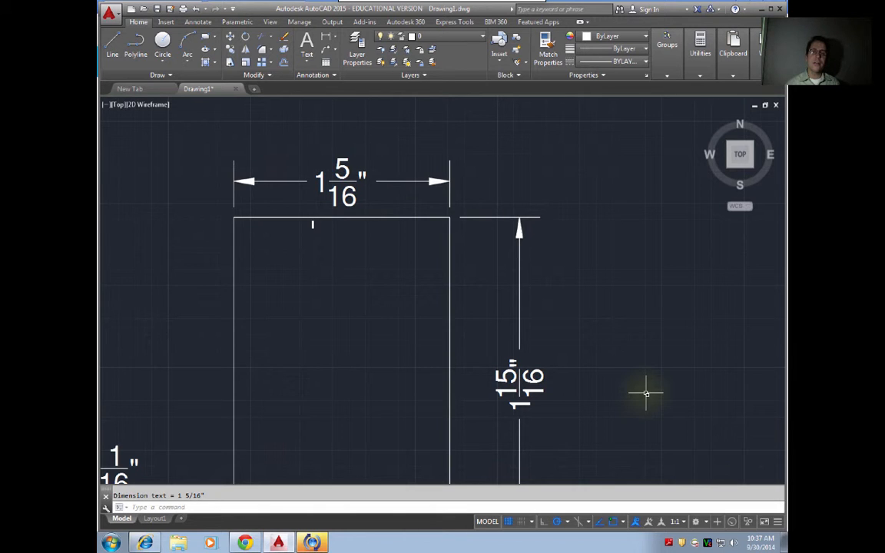
# Step: Draw a 1'1-1/2" by 1'1-1/2" rectangle in the empty area to the right of the 1-5/16" wide dimensioned rectangle
pyautogui.moveTo(645, 393); pyautogui.dragTo(459, 388, button='middle')
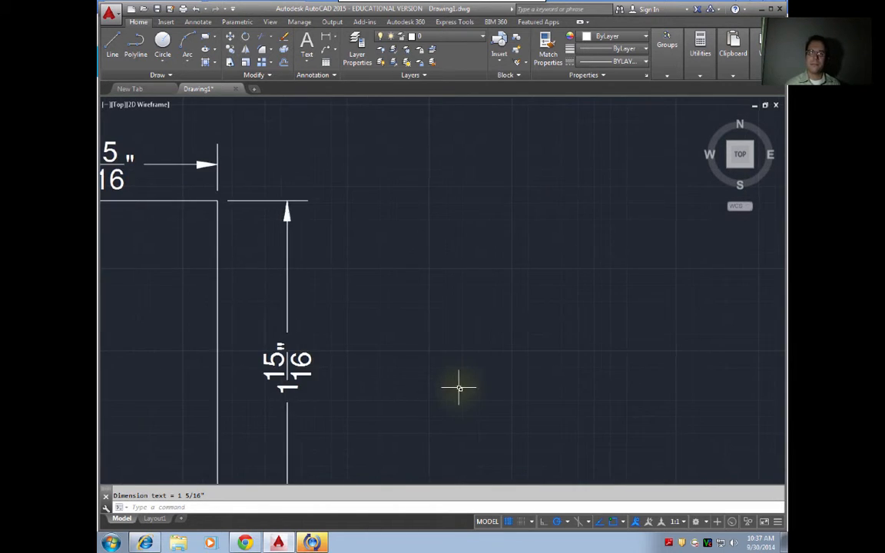
pyautogui.scroll(-2, 458, 387)
pyautogui.scroll(4, 460, 387)
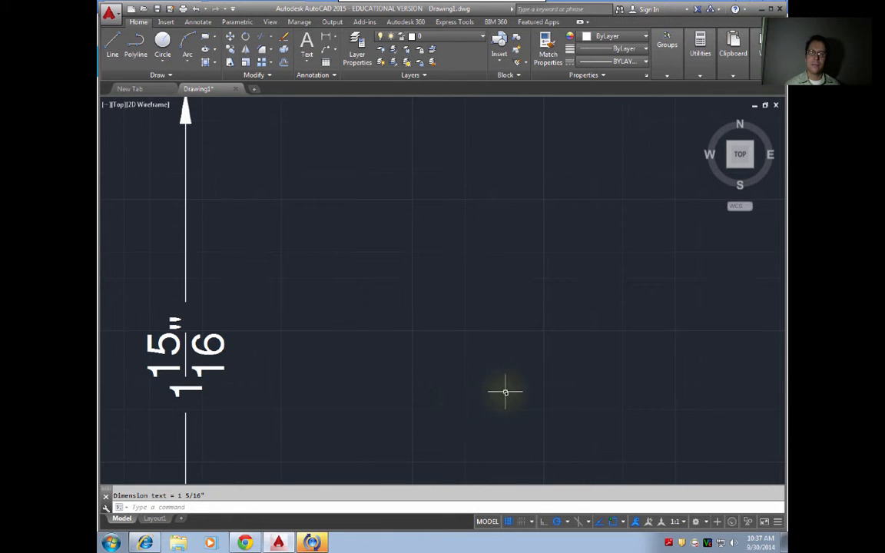
pyautogui.scroll(-3, 505, 392)
pyautogui.moveTo(521, 395)
pyautogui.mouseDown(button='middle')
pyautogui.moveTo(468, 362)
pyautogui.moveTo(355, 366)
pyautogui.mouseUp(button='middle')
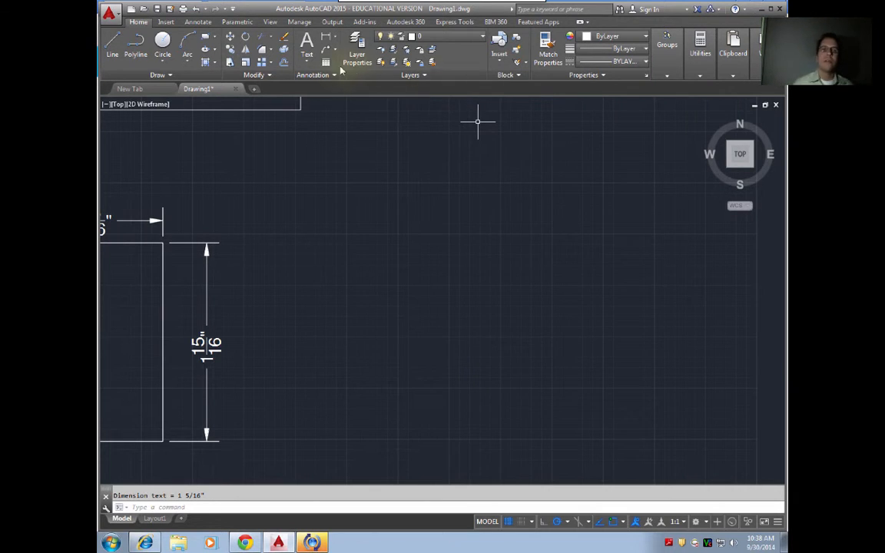
pyautogui.click(204, 37)
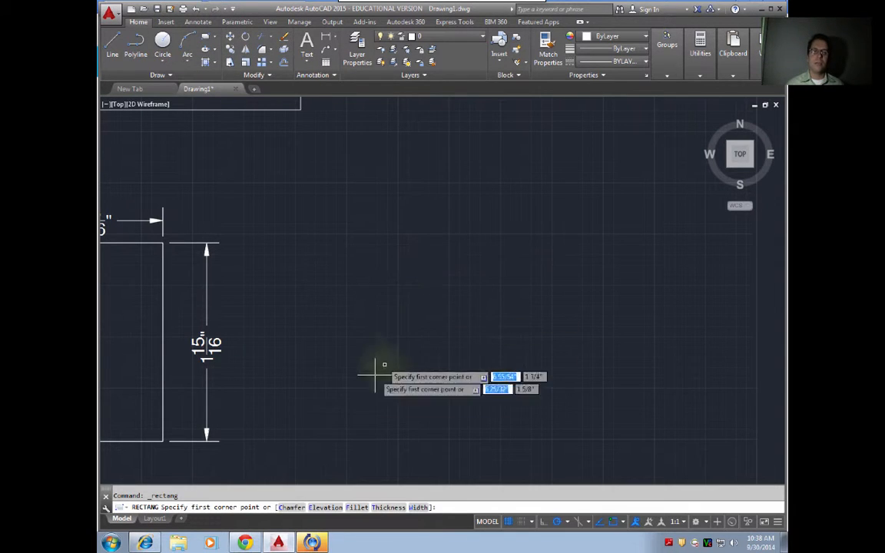
pyautogui.click(333, 431)
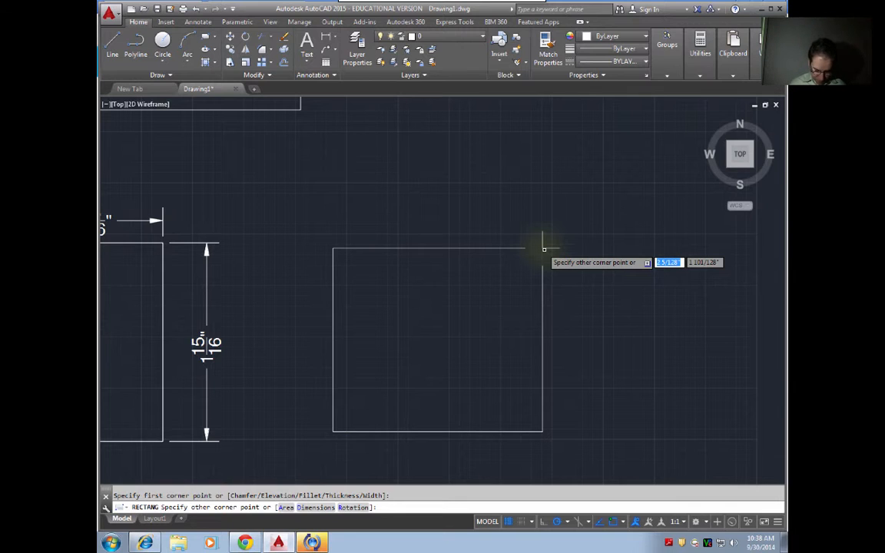
pyautogui.write('1')
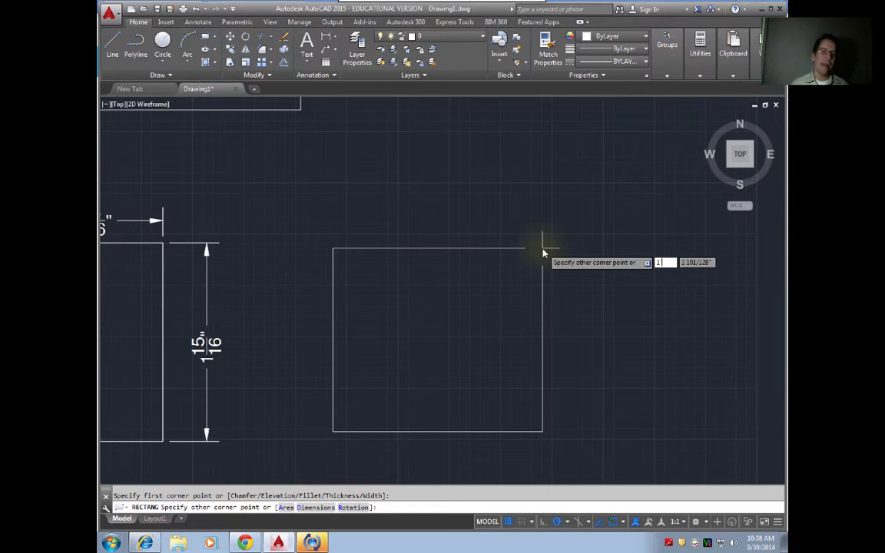
pyautogui.write("'")
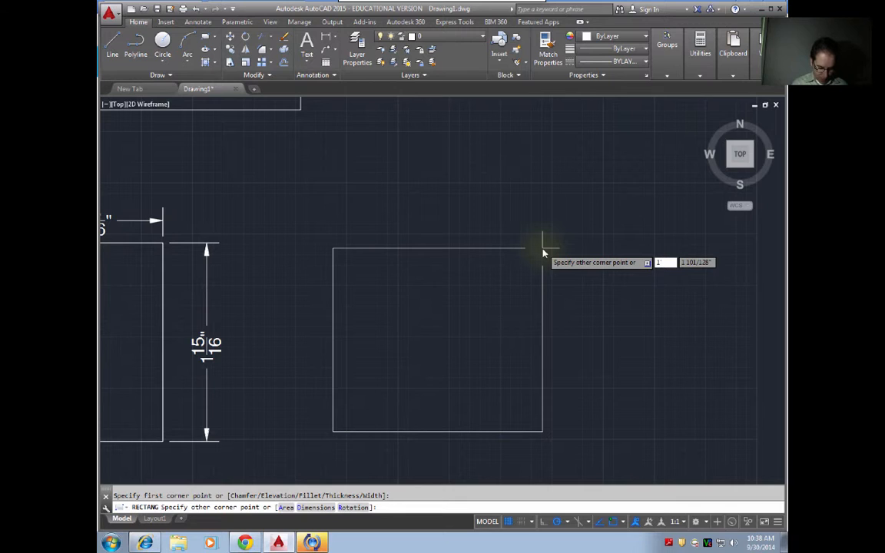
pyautogui.write('1')
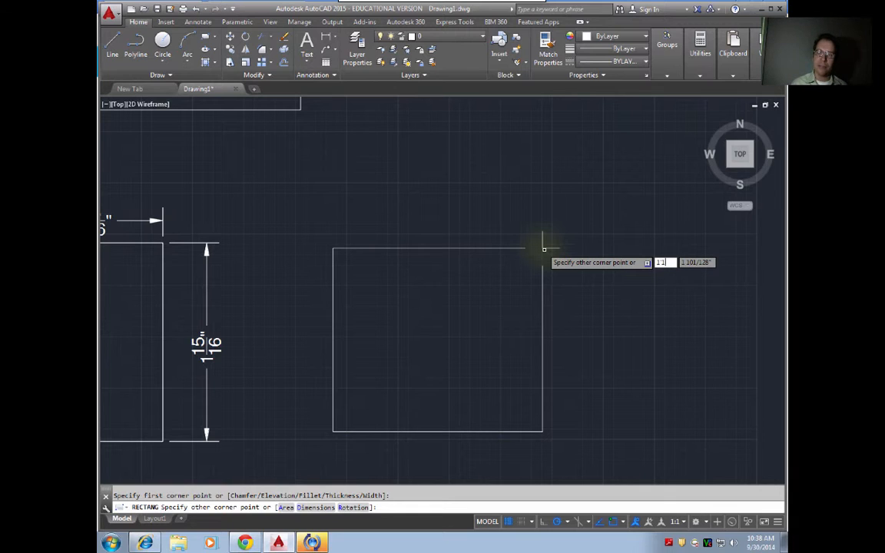
pyautogui.write('-')
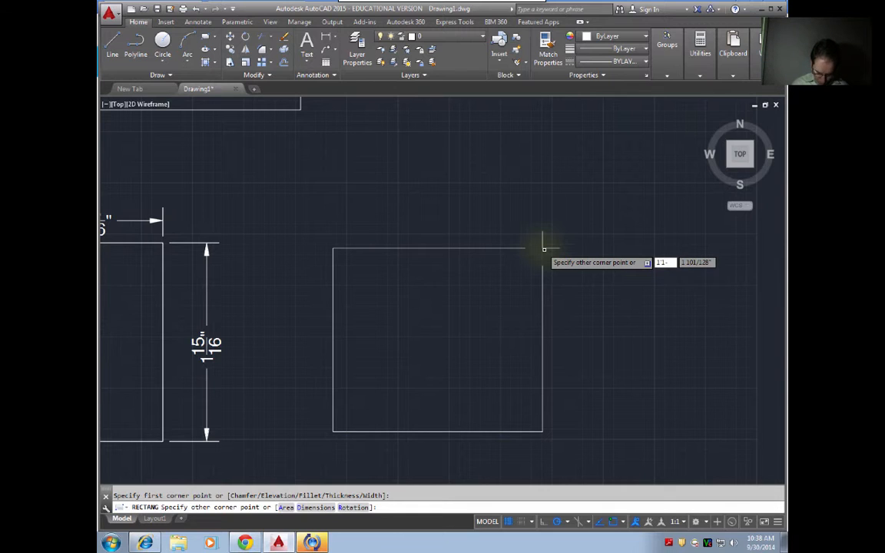
pyautogui.write('1')
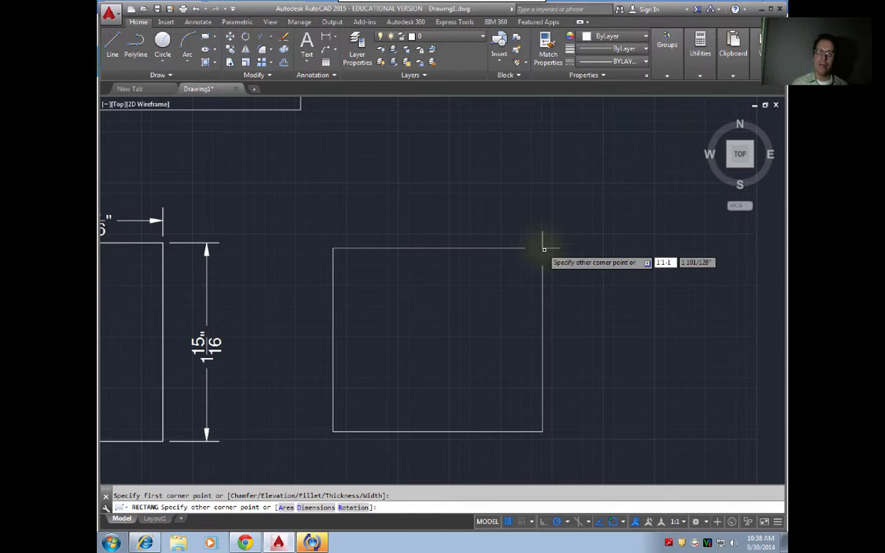
pyautogui.write('/')
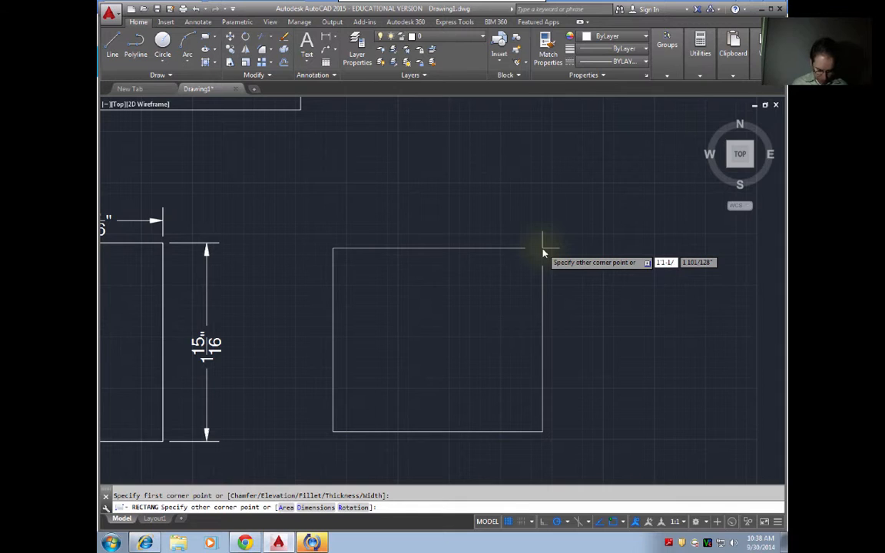
pyautogui.write('2')
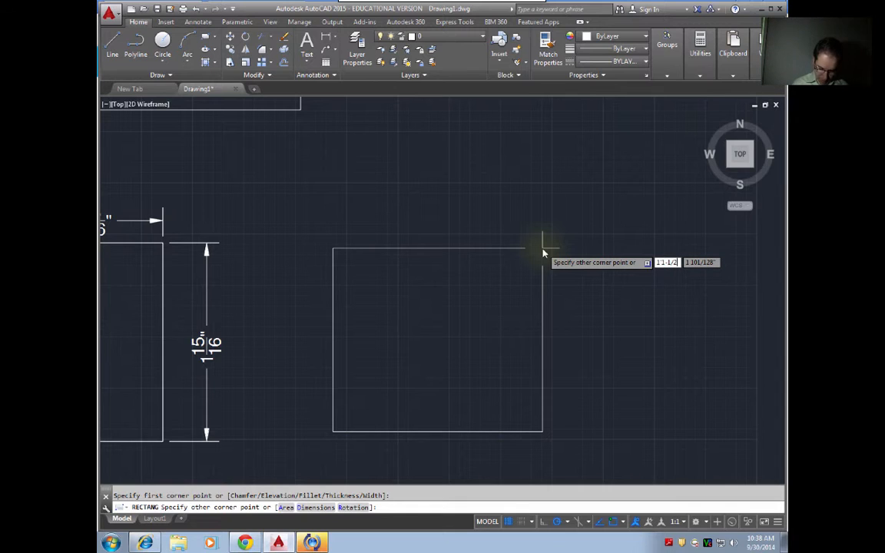
pyautogui.write('"')
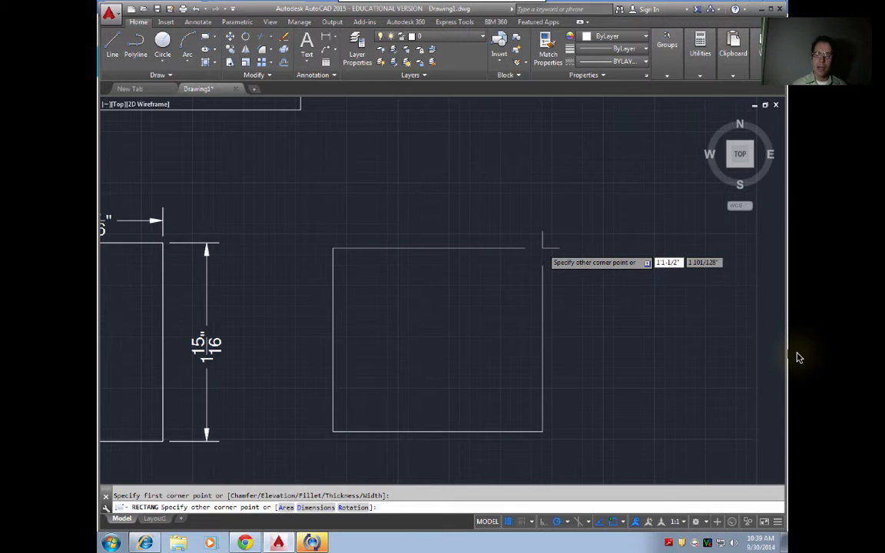
pyautogui.press('Tab')
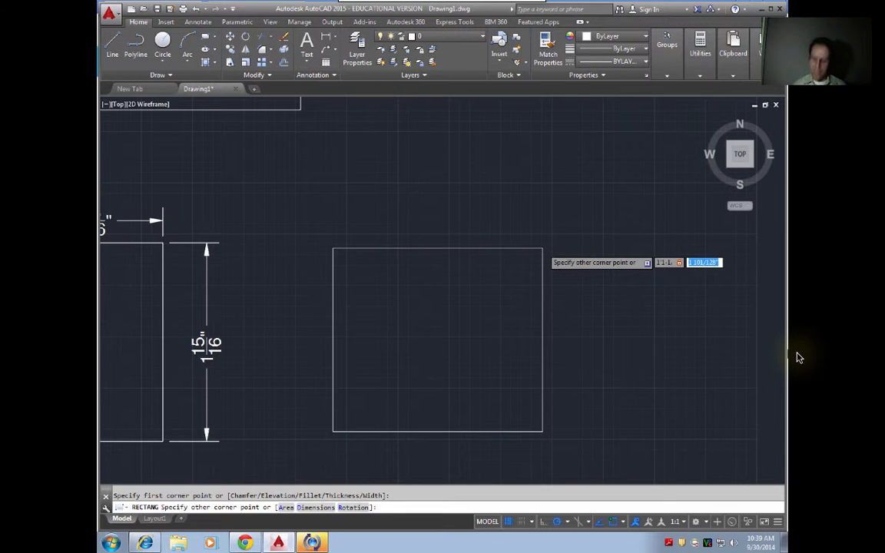
pyautogui.write('1')
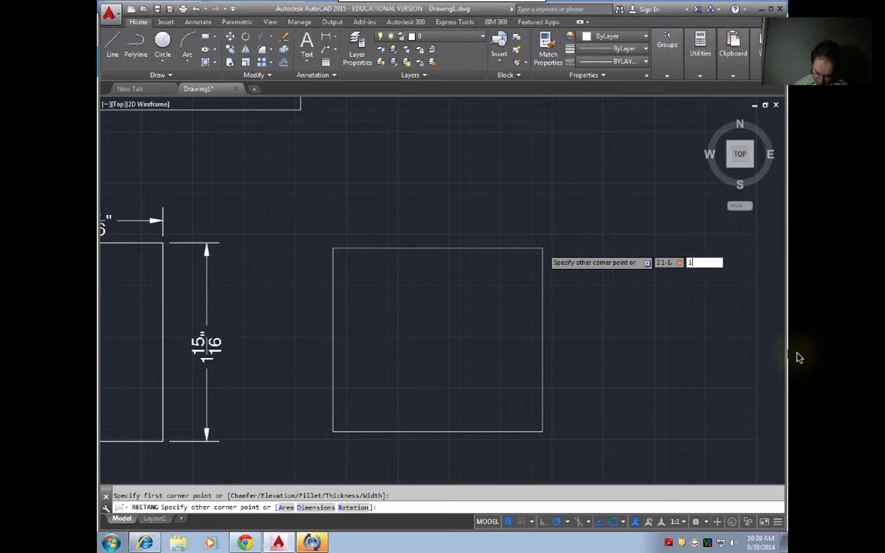
pyautogui.write('1')
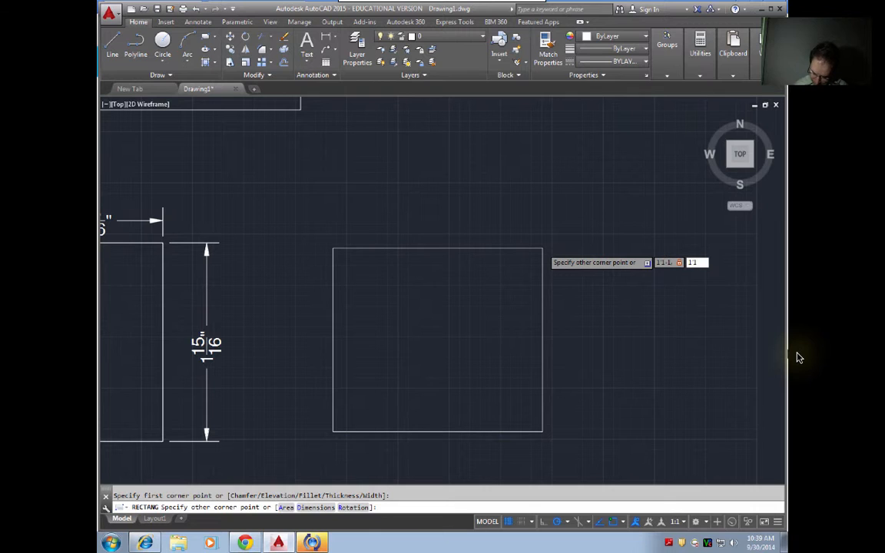
pyautogui.write('-1/2')
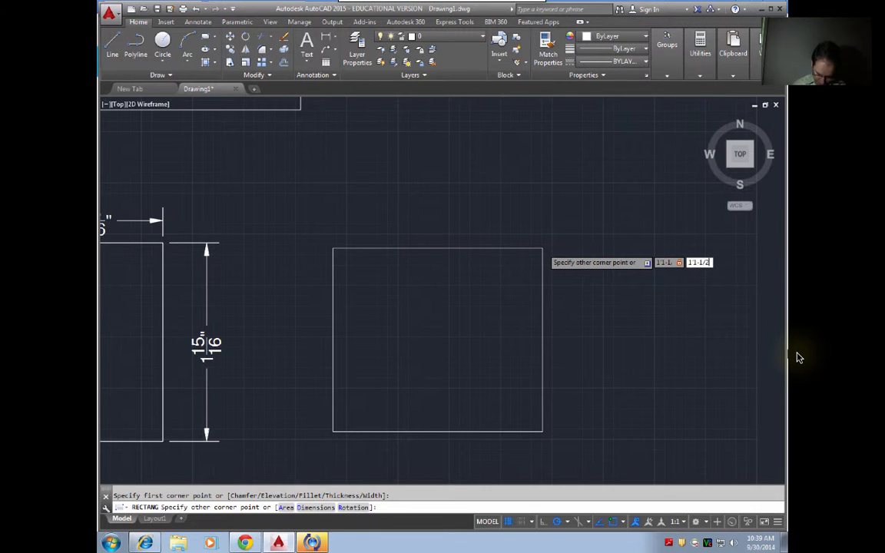
pyautogui.write('"')
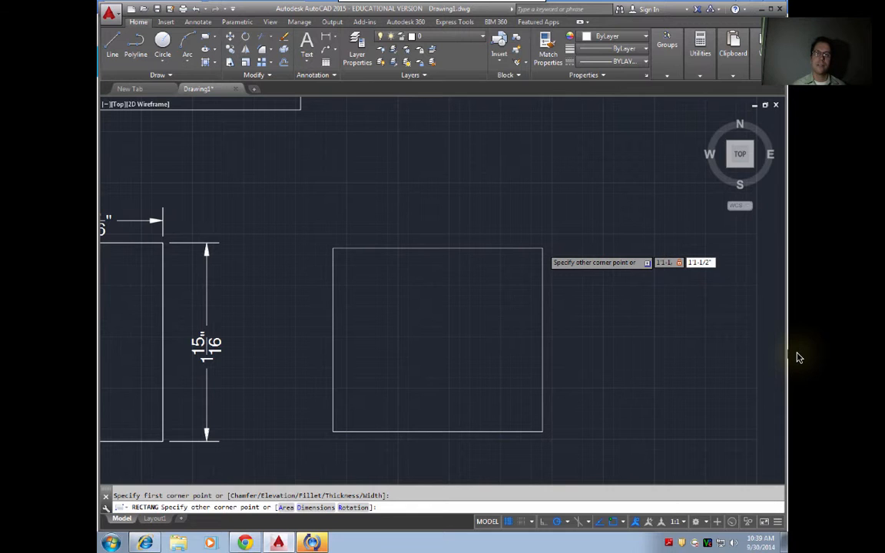
pyautogui.press('Return')
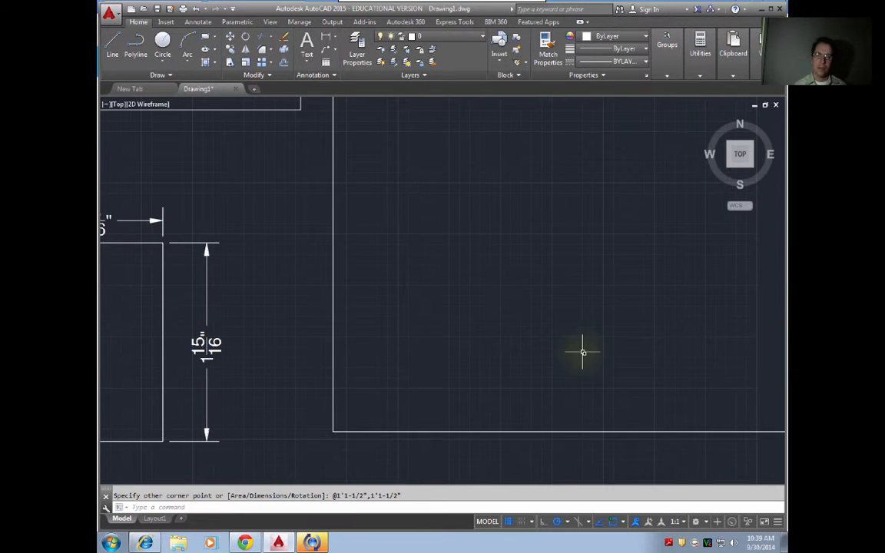
# Step: Add a horizontal linear dimension below the bottom edge of the new square, measured between its two bottom corners
pyautogui.scroll(3, 584, 353)
pyautogui.scroll(-5, 584, 352)
pyautogui.moveTo(584, 352); pyautogui.dragTo(432, 365, button='middle')
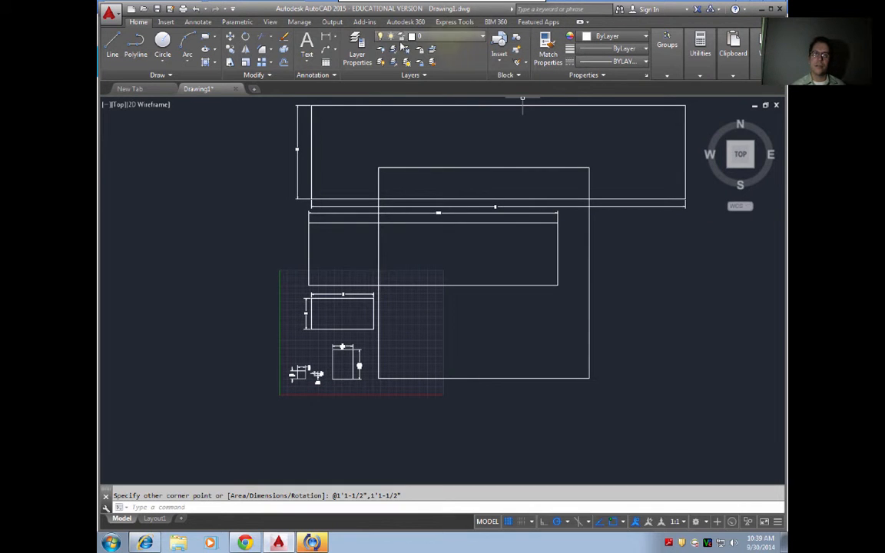
pyautogui.click(325, 36)
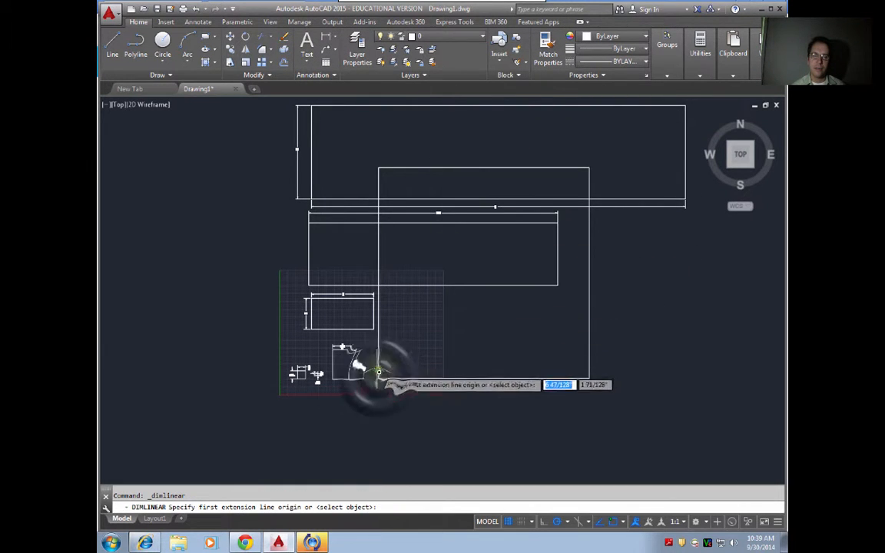
pyautogui.click(379, 378)
pyautogui.click(589, 379)
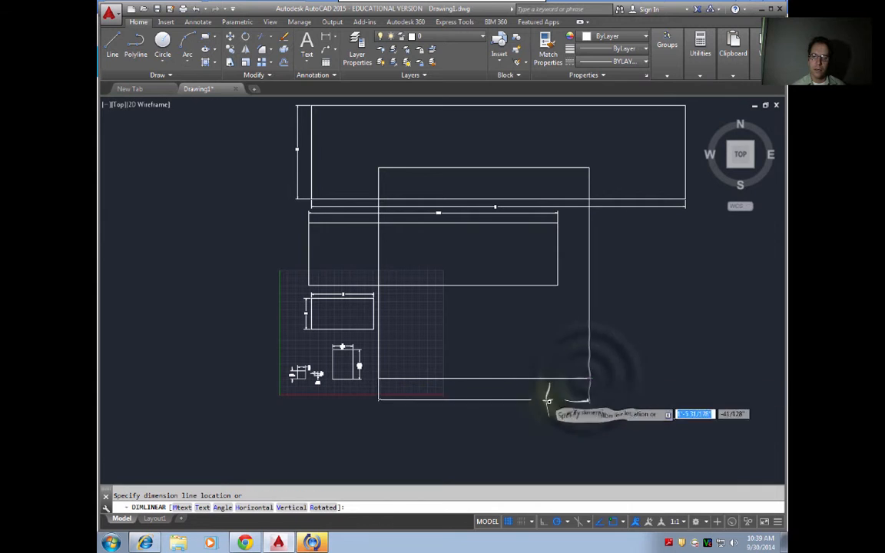
pyautogui.click(488, 395)
pyautogui.scroll(-1, 489, 397)
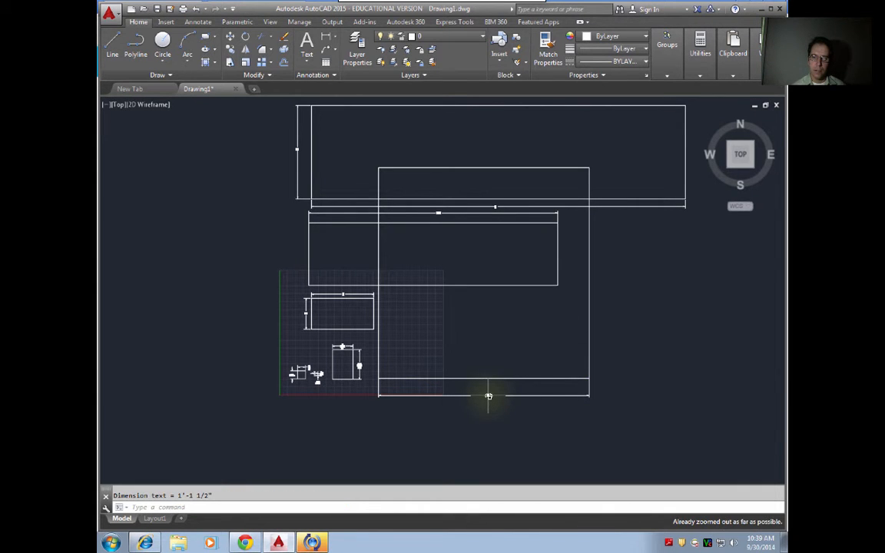
pyautogui.scroll(10, 489, 395)
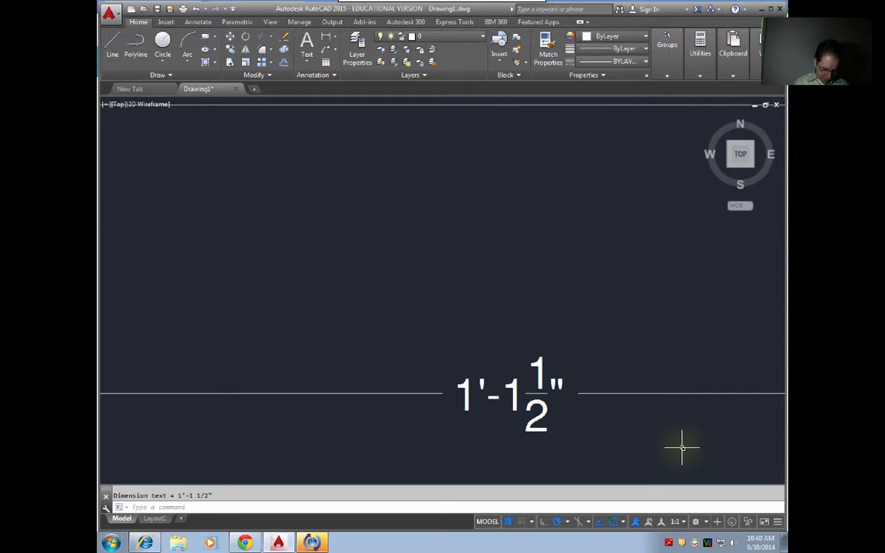
# Step: Zoom the drawing to its extents
pyautogui.write('z')
pyautogui.press('Return')
pyautogui.scroll(-6, 682, 448)
pyautogui.write('e')
pyautogui.press('Return')
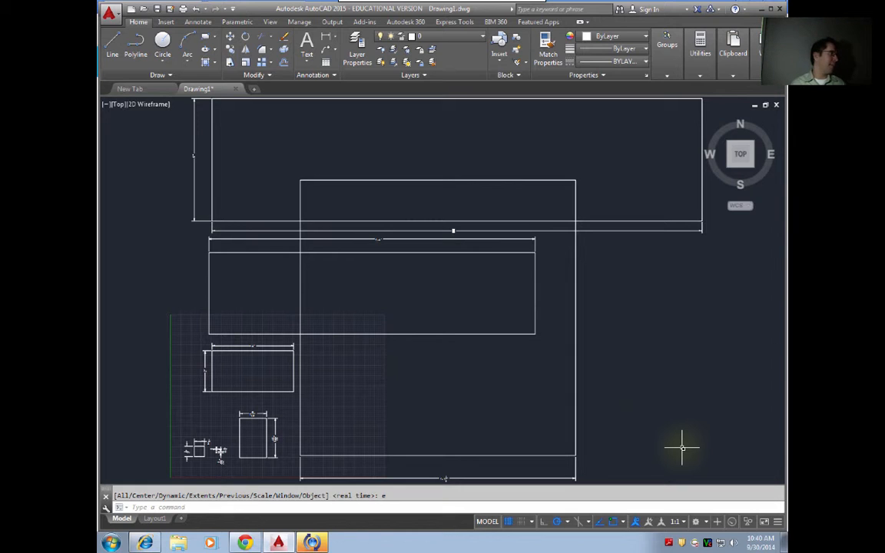
# Step: Open the CLASS STYLE dimension style for modification and review its line, symbol and arrow, text and fit settings
pyautogui.write('D')
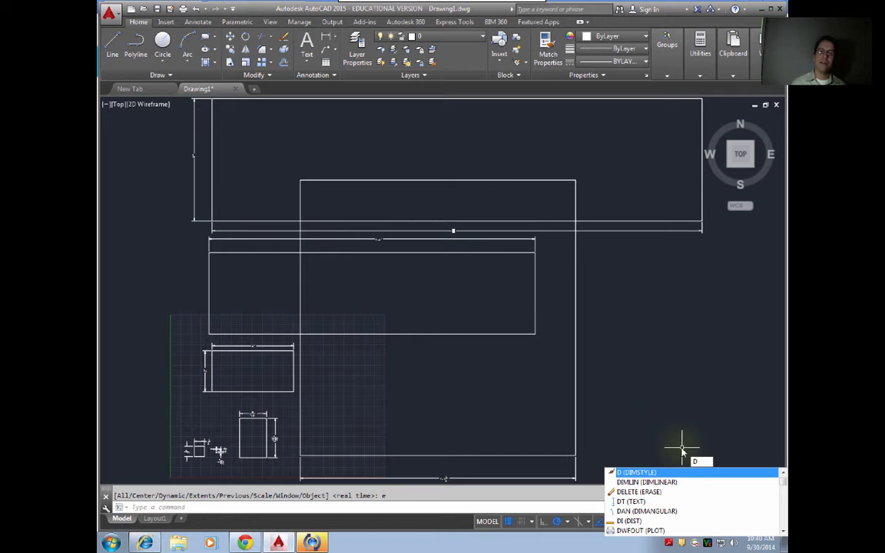
pyautogui.press('Return')
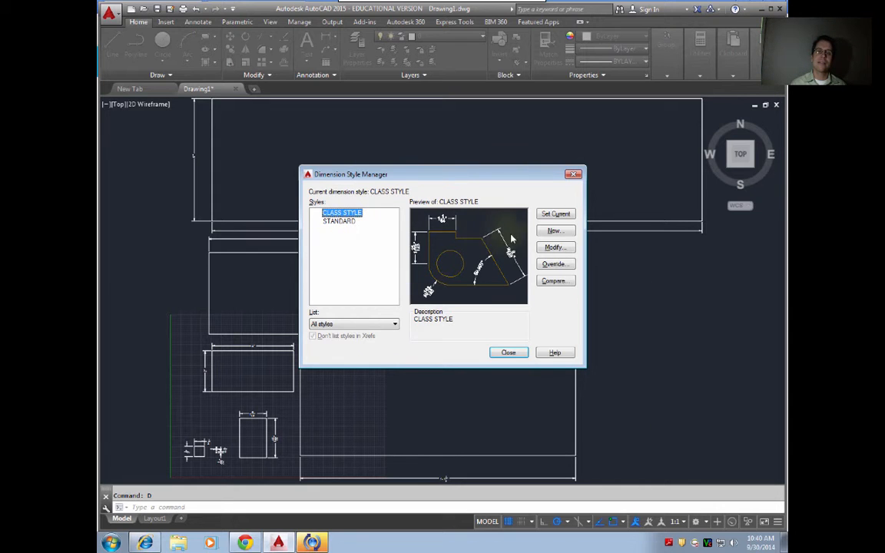
pyautogui.click(566, 248)
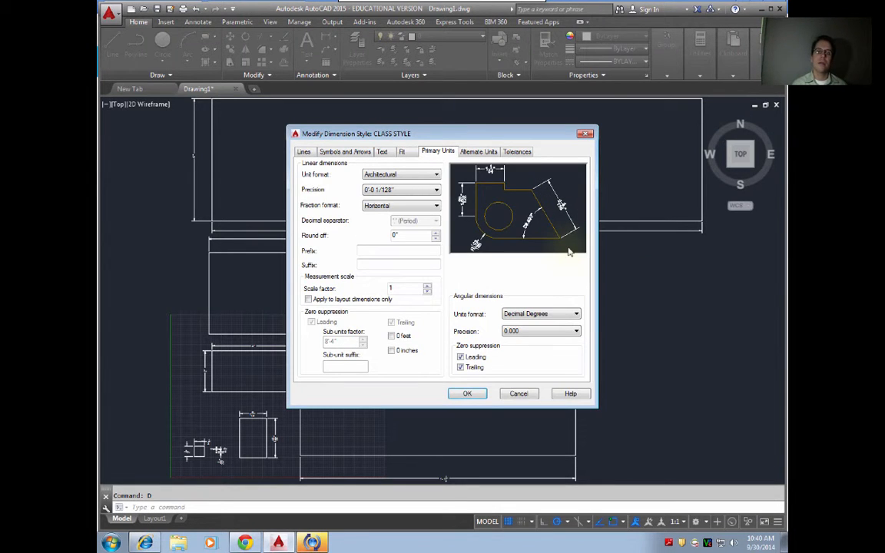
pyautogui.click(304, 151)
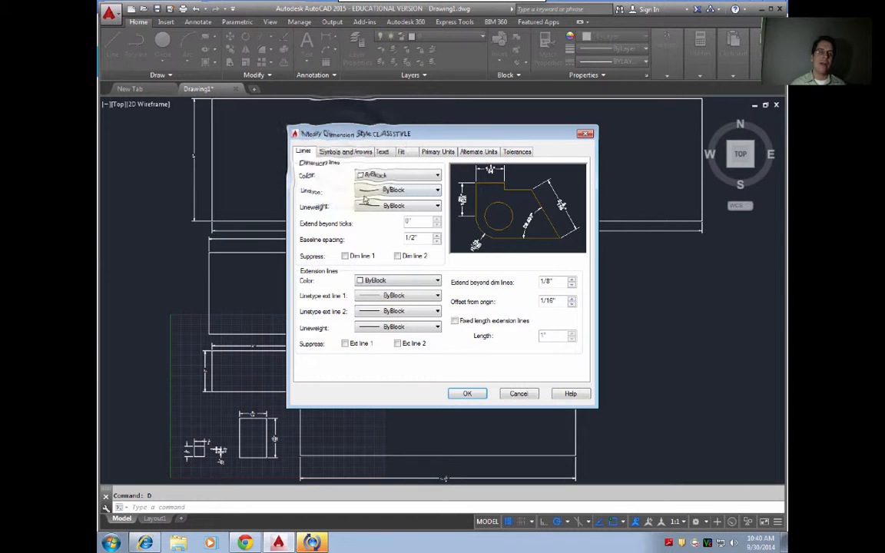
pyautogui.click(345, 152)
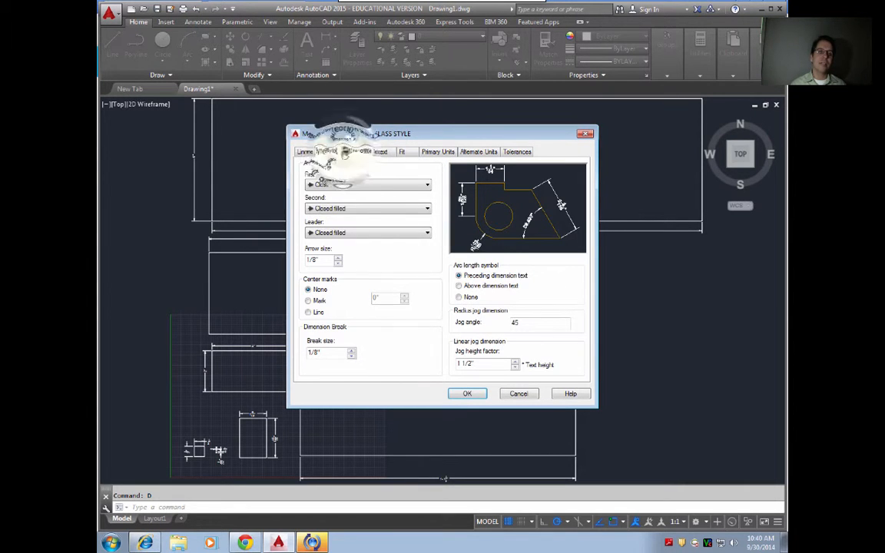
pyautogui.click(382, 152)
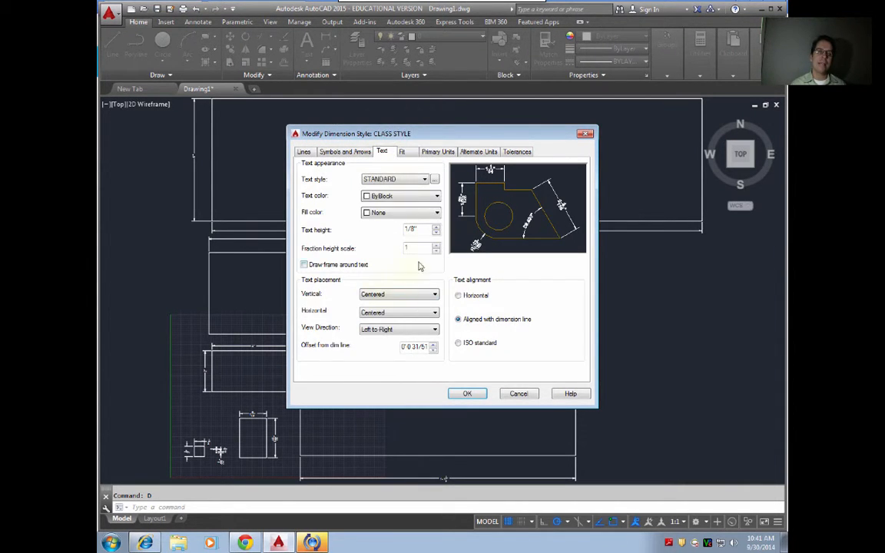
pyautogui.click(402, 151)
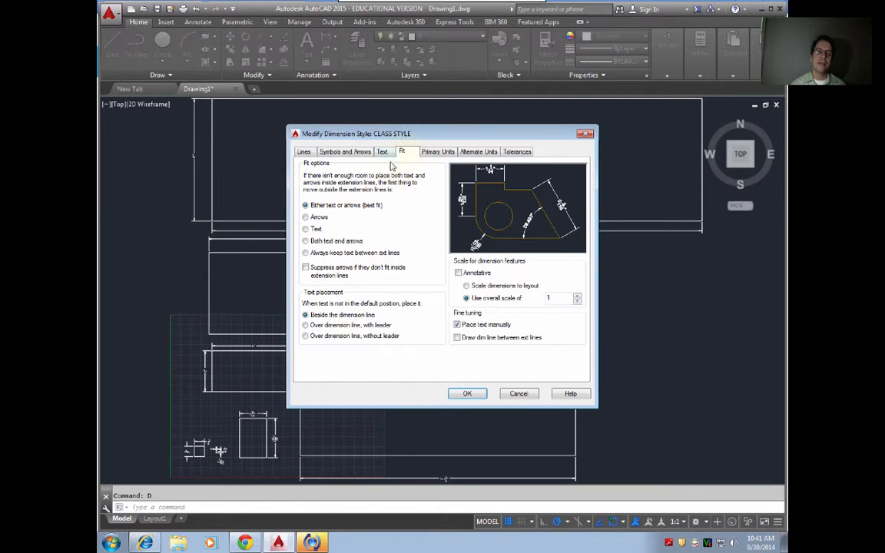
# Step: Set the linear primary units of CLASS STYLE to Architectural format with 0'-0 1/128" precision
pyautogui.click(437, 152)
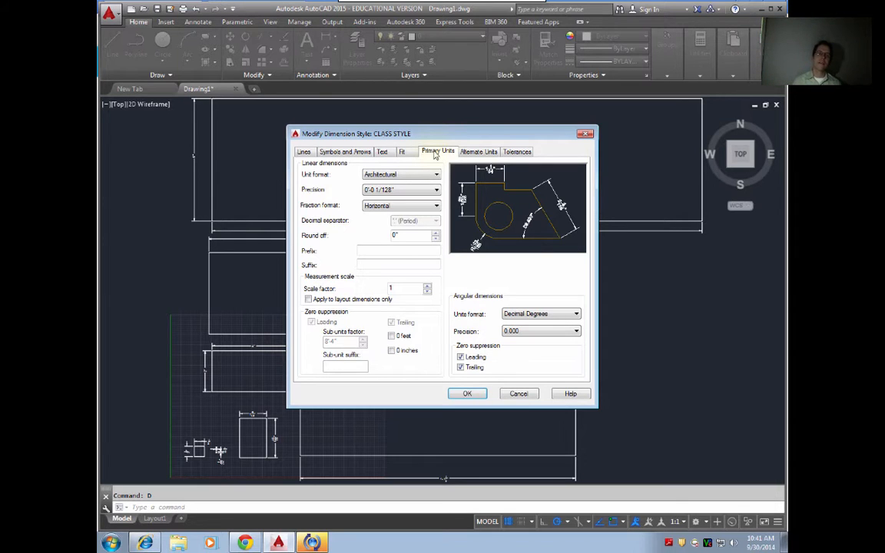
pyautogui.click(396, 178)
pyautogui.click(387, 204)
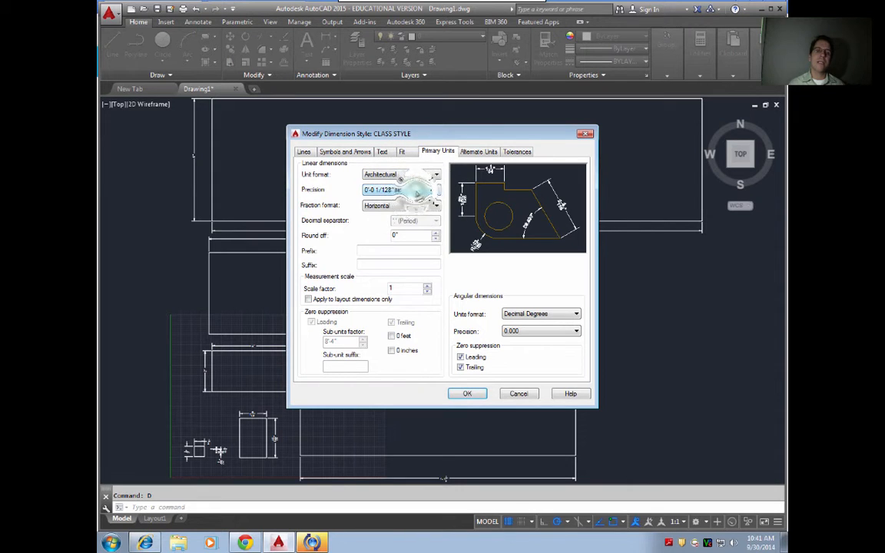
pyautogui.click(399, 190)
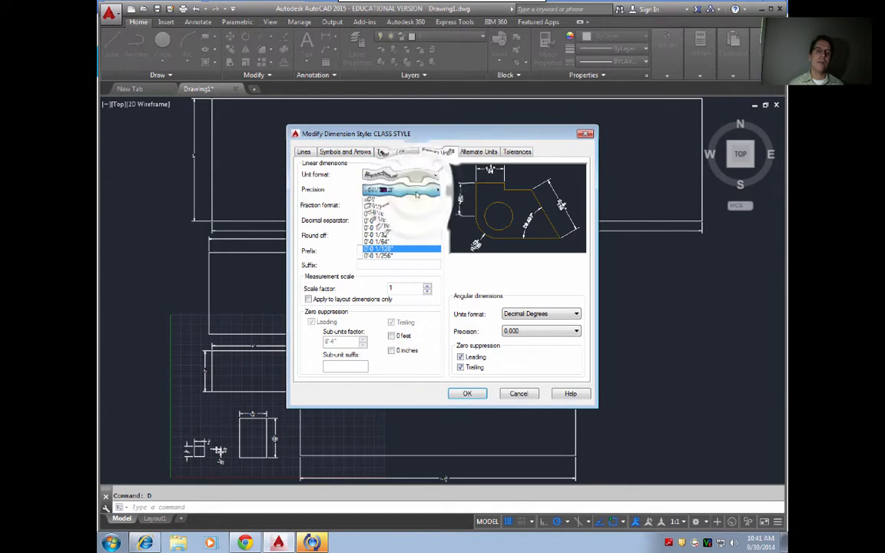
pyautogui.click(393, 250)
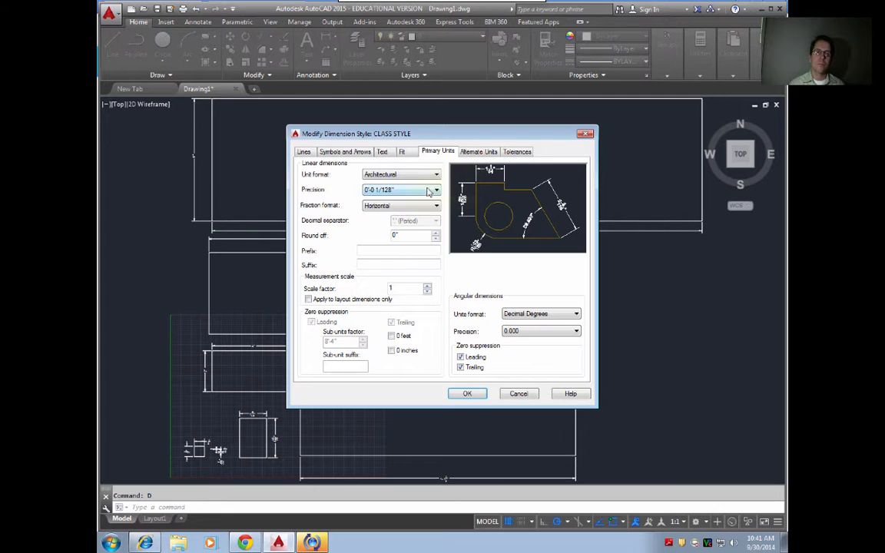
pyautogui.click(422, 192)
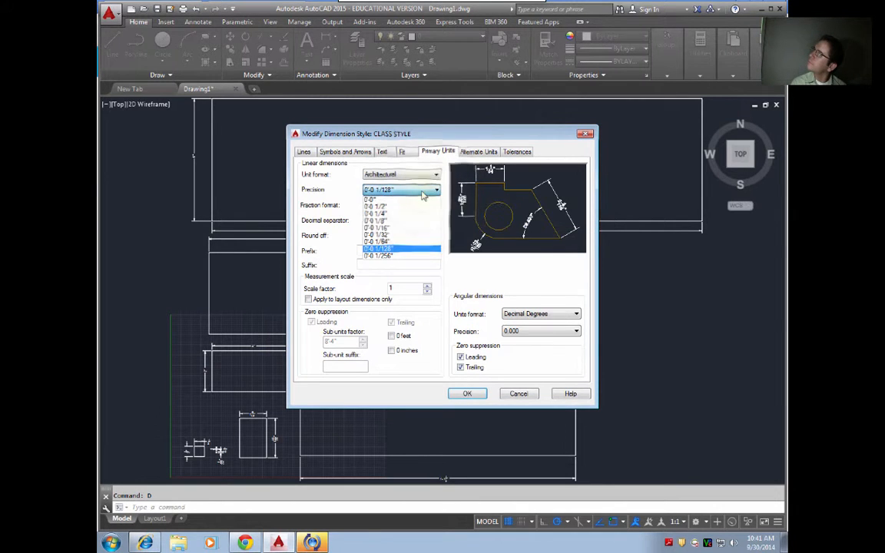
pyautogui.click(422, 192)
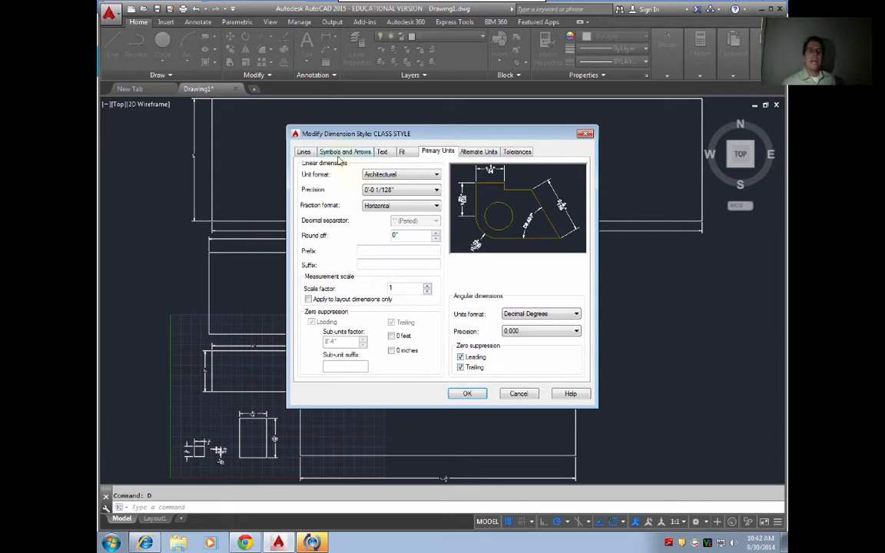
# Step: Compare the alternate and primary unit settings of CLASS STYLE, and accept the style and close the Dimension Style Manager
pyautogui.click(478, 152)
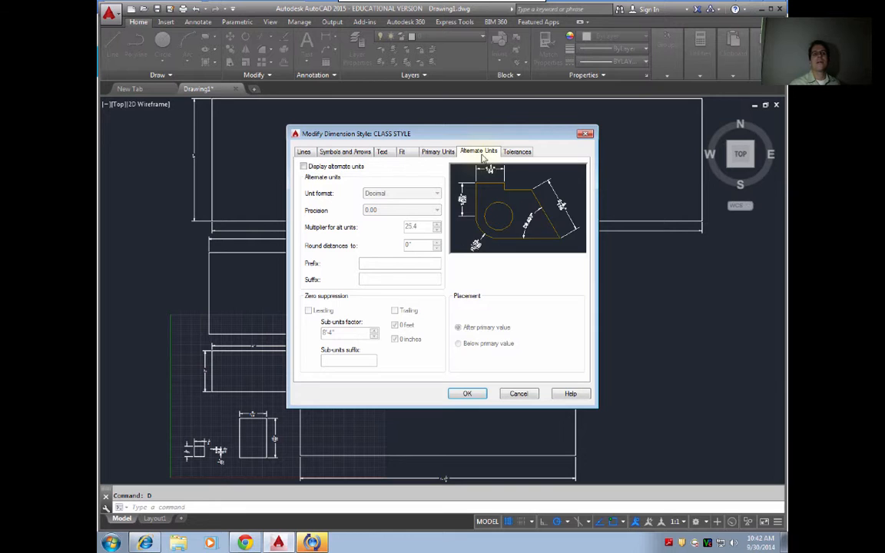
pyautogui.click(439, 152)
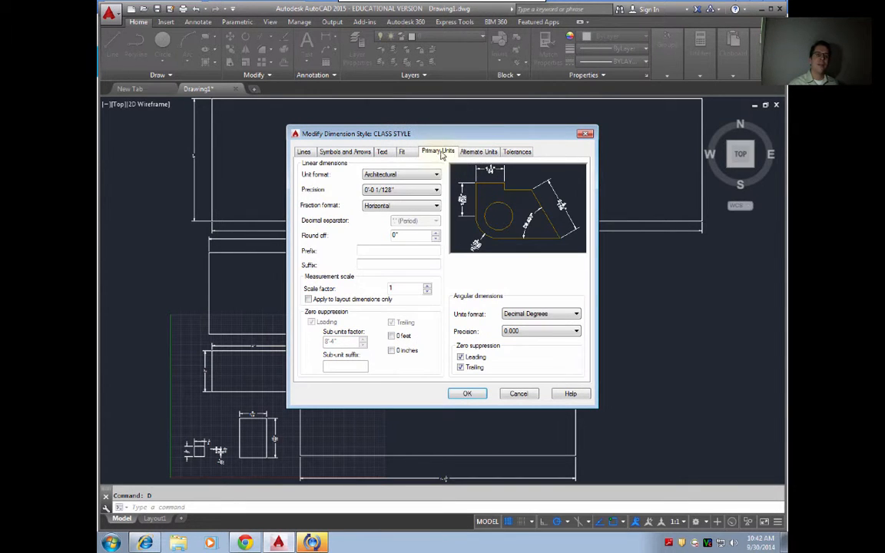
pyautogui.click(478, 151)
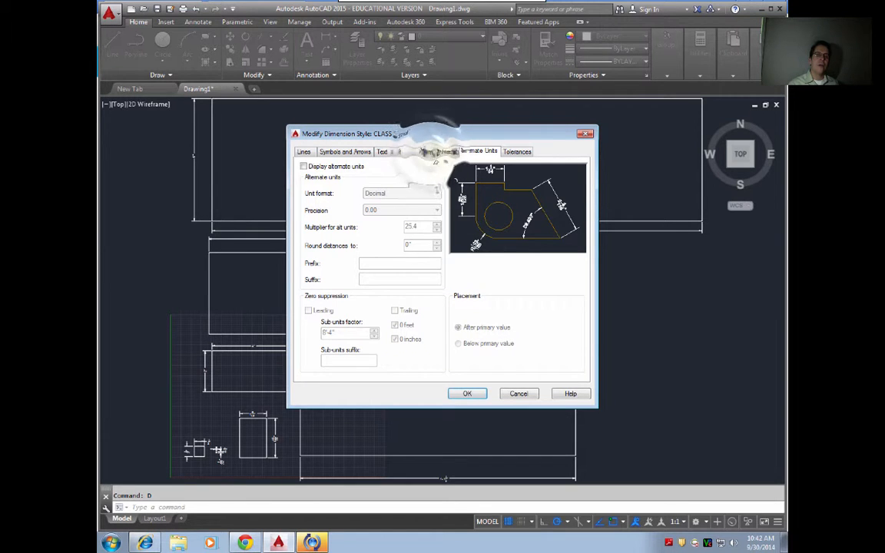
pyautogui.click(437, 151)
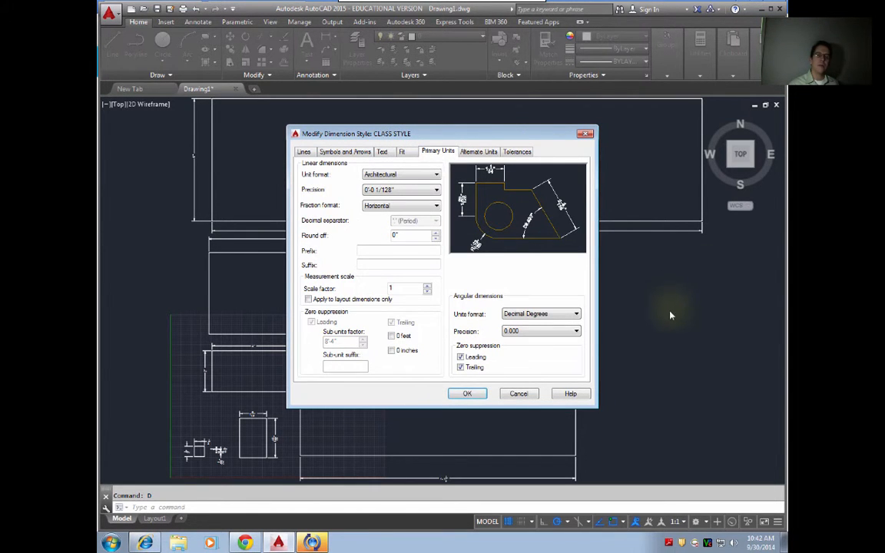
pyautogui.click(467, 393)
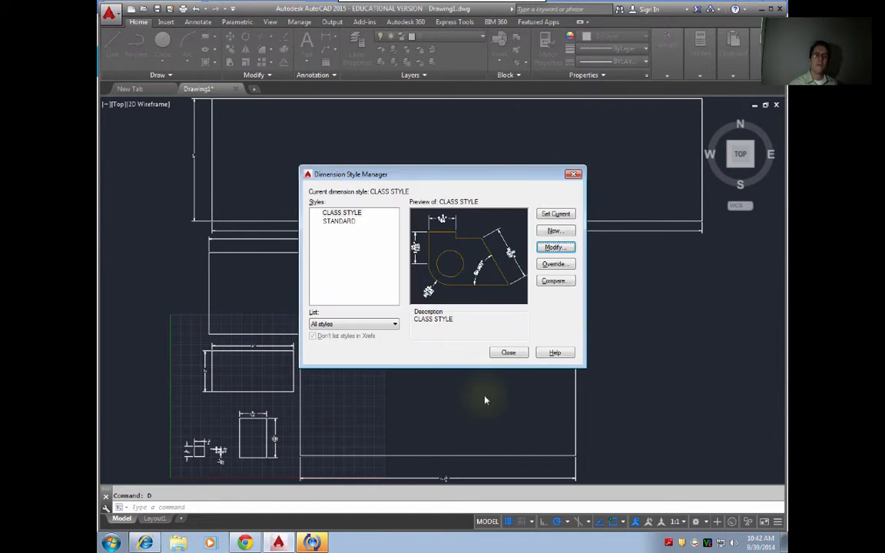
pyautogui.click(507, 352)
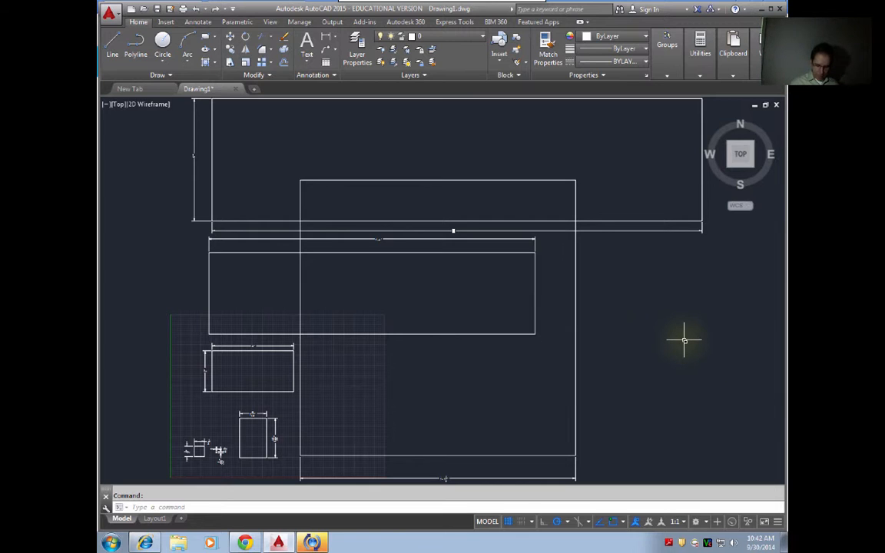
# Step: In the drawing units settings, try the Decimal length type and return it to Architectural with 0'-0 1/128" precision
pyautogui.write('UN')
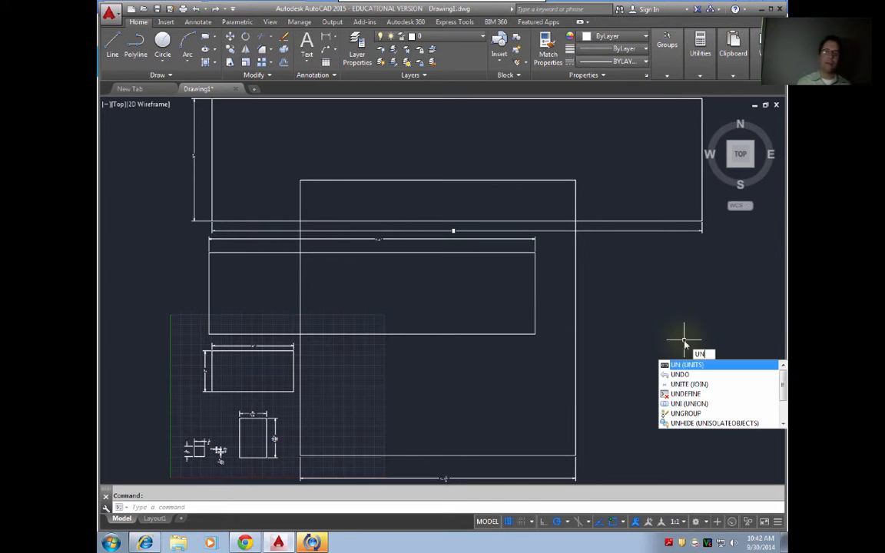
pyautogui.write('Ts')
pyautogui.press('Return')
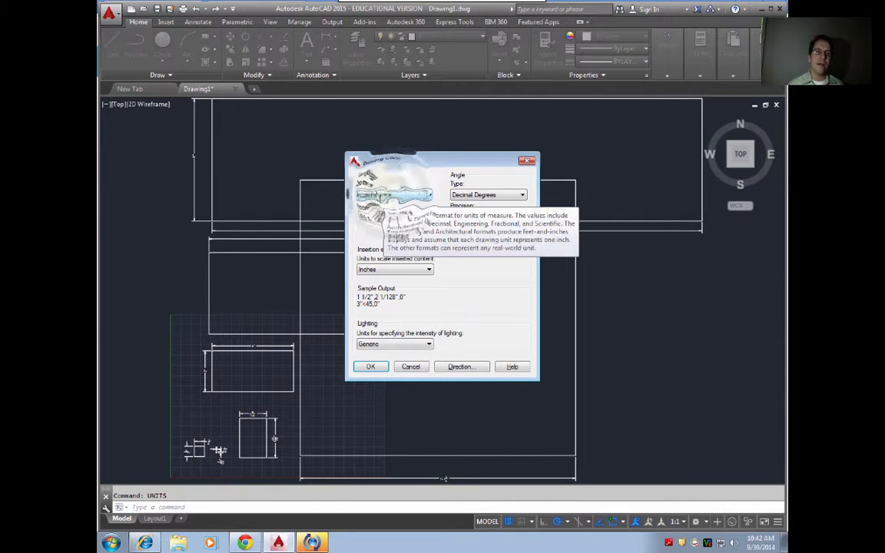
pyautogui.click(394, 196)
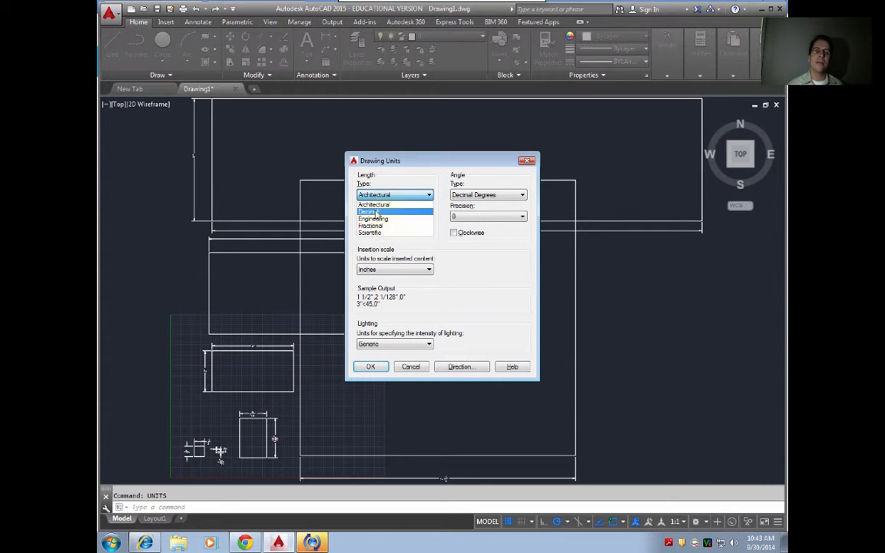
pyautogui.click(389, 212)
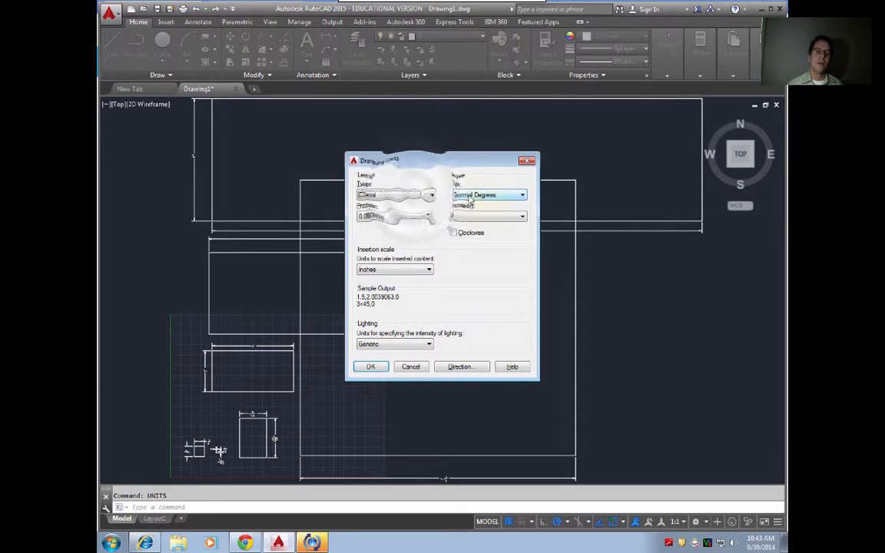
pyautogui.click(418, 195)
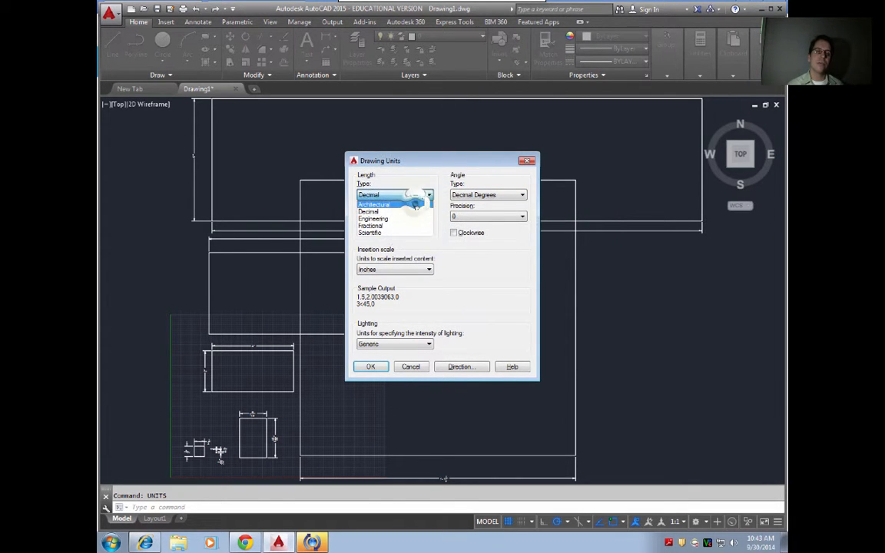
pyautogui.click(381, 205)
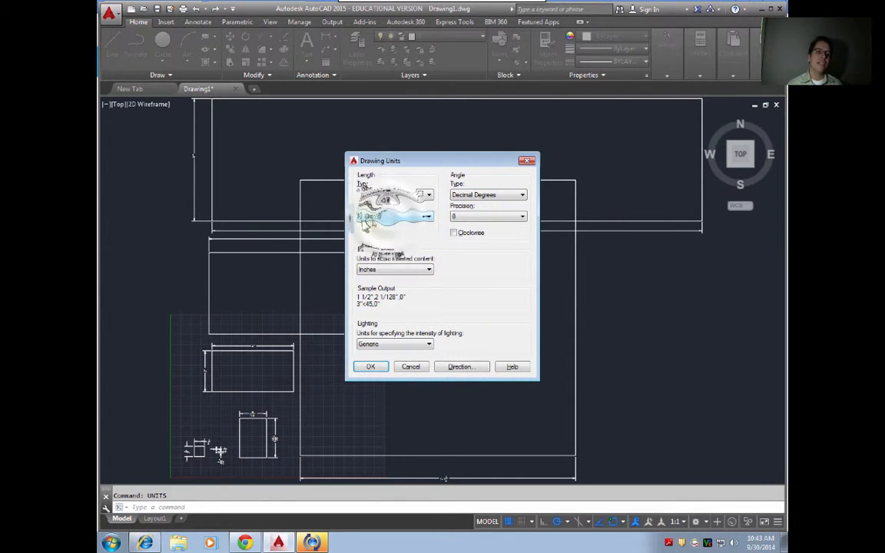
pyautogui.click(388, 217)
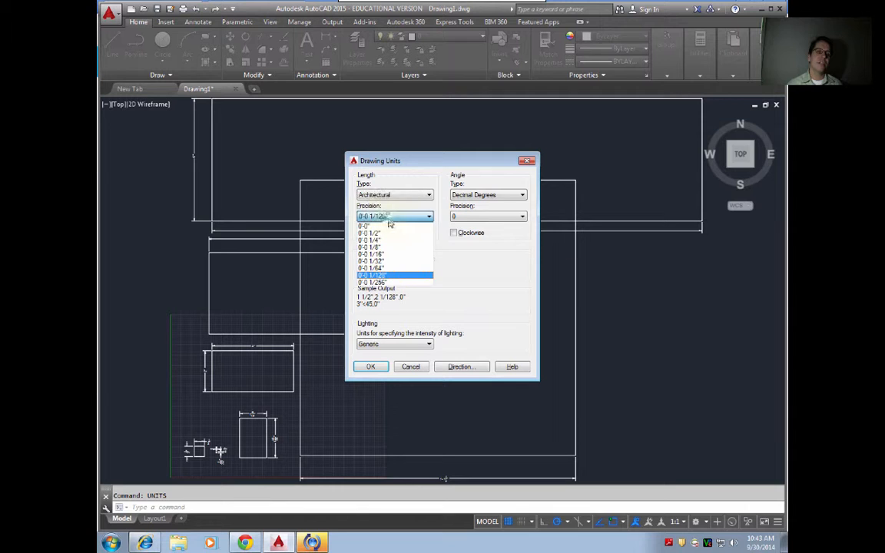
pyautogui.click(402, 275)
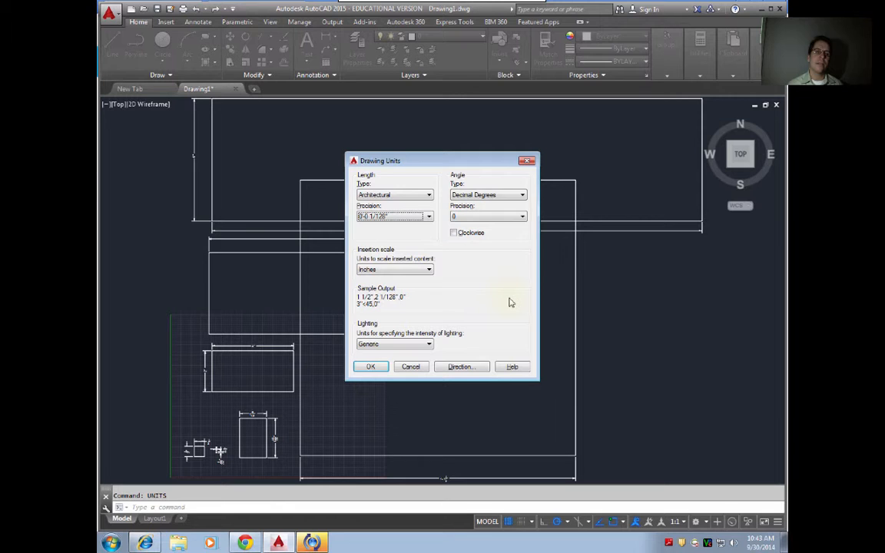